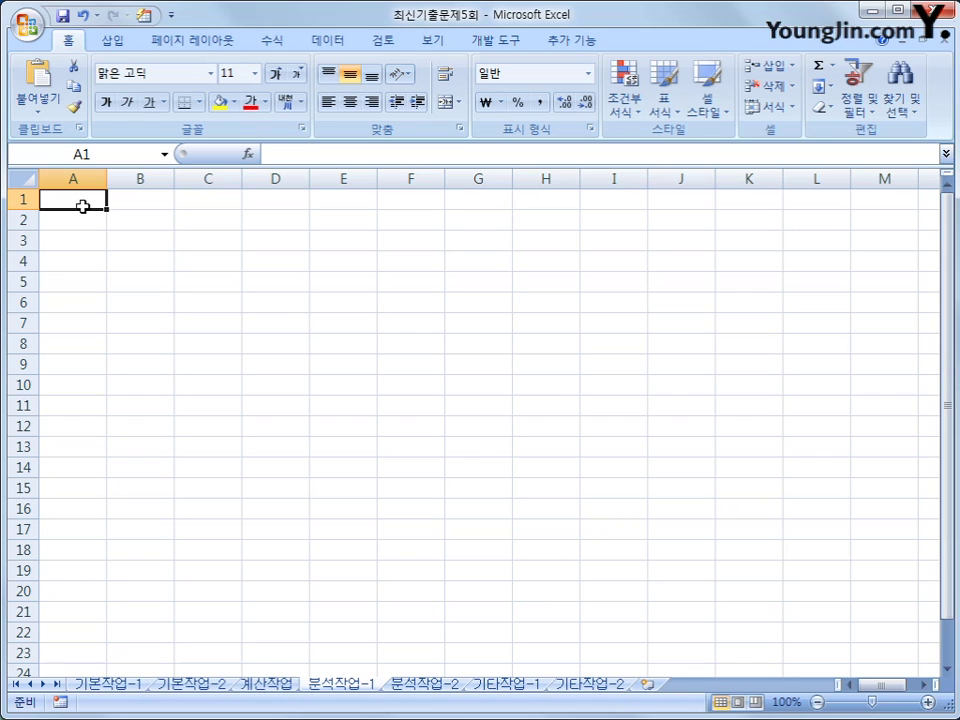
Step: Start a Microsoft Query import at cell B4 from the MS Access Database source, using the 도시가스.accdb database
left_click(130, 261)
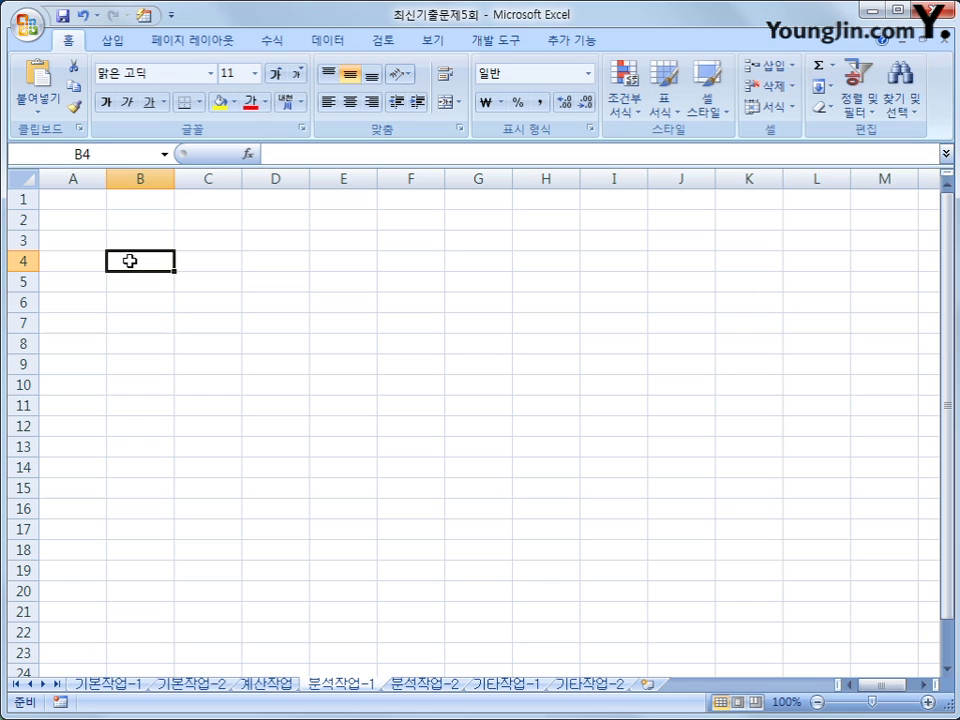
left_click(332, 40)
left_click(108, 118)
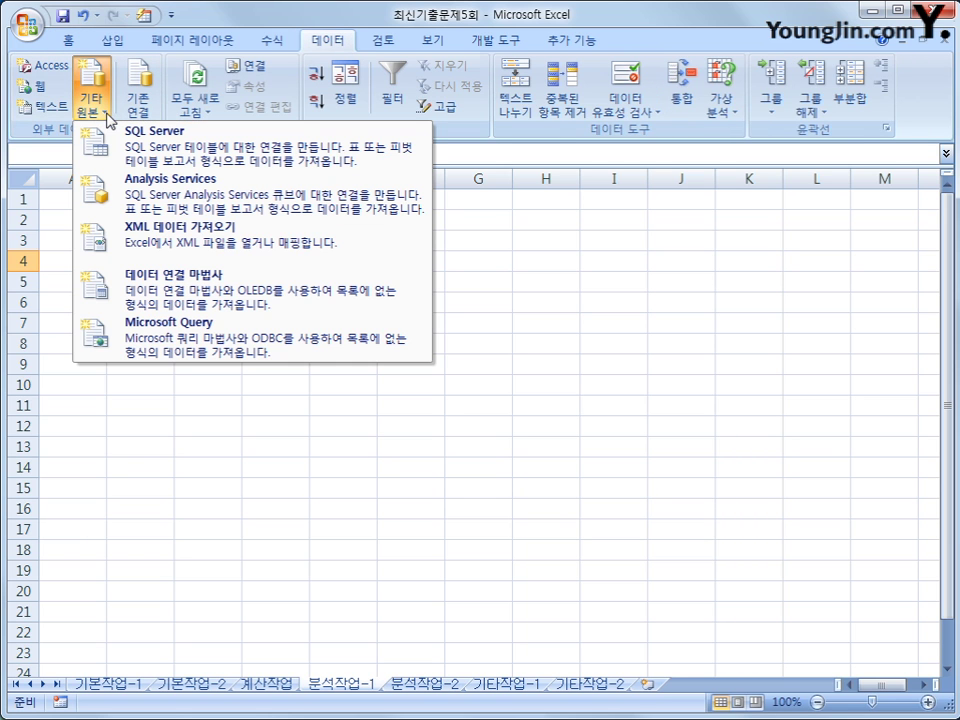
left_click(188, 338)
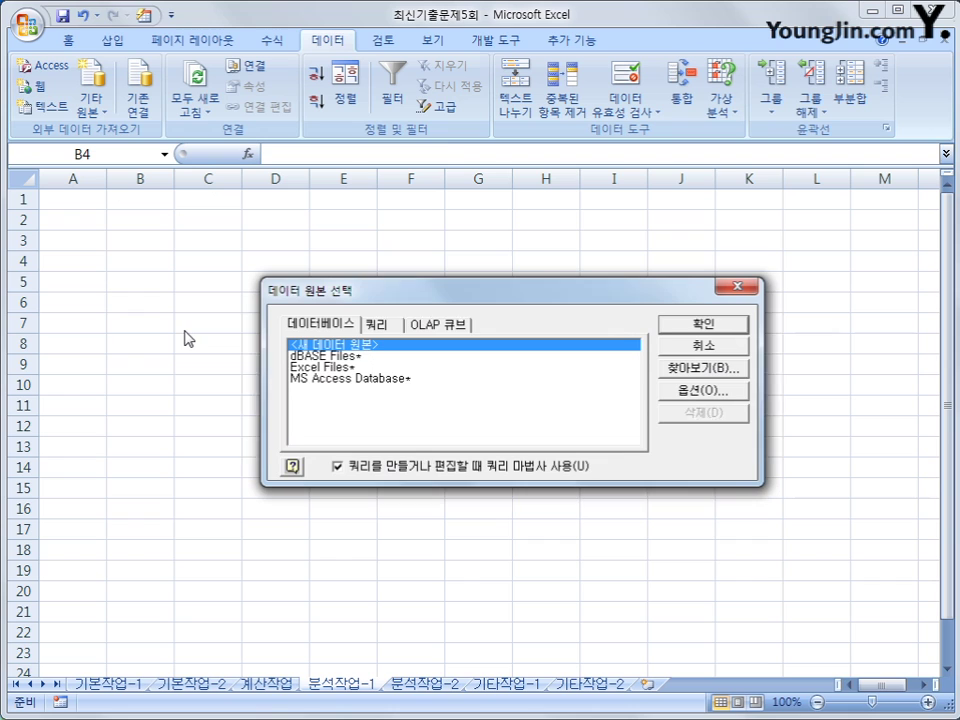
left_click(337, 379)
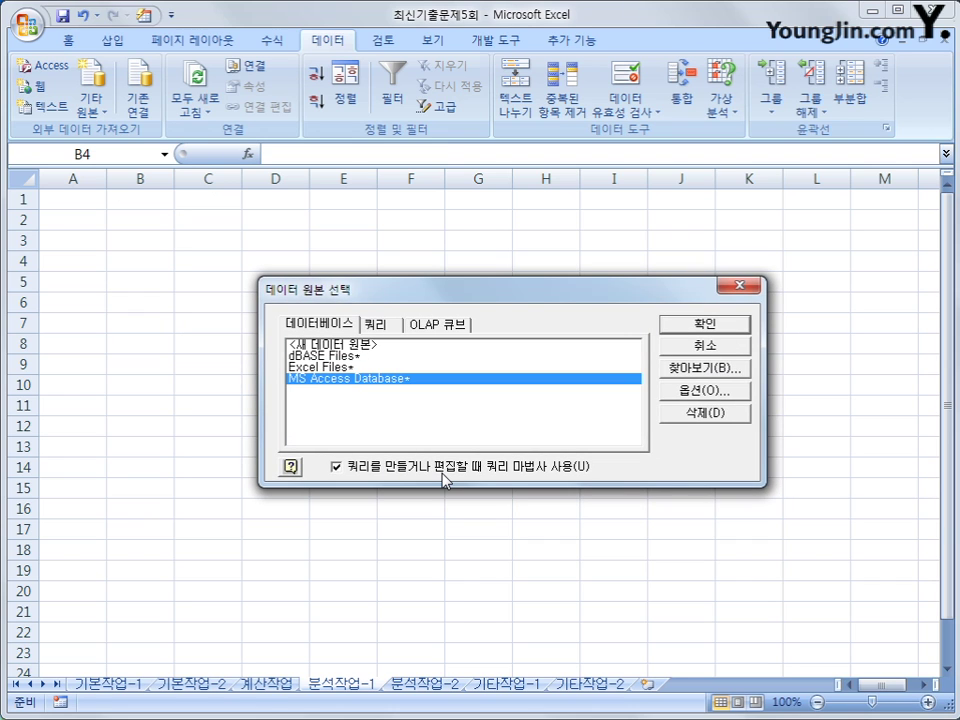
left_click(688, 325)
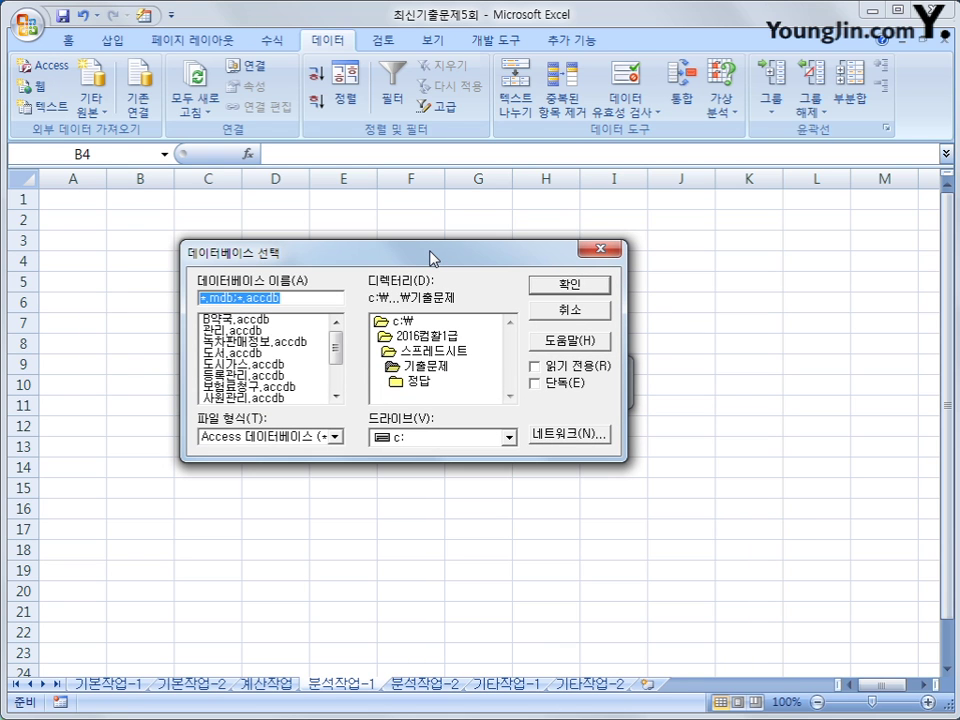
left_click(254, 365)
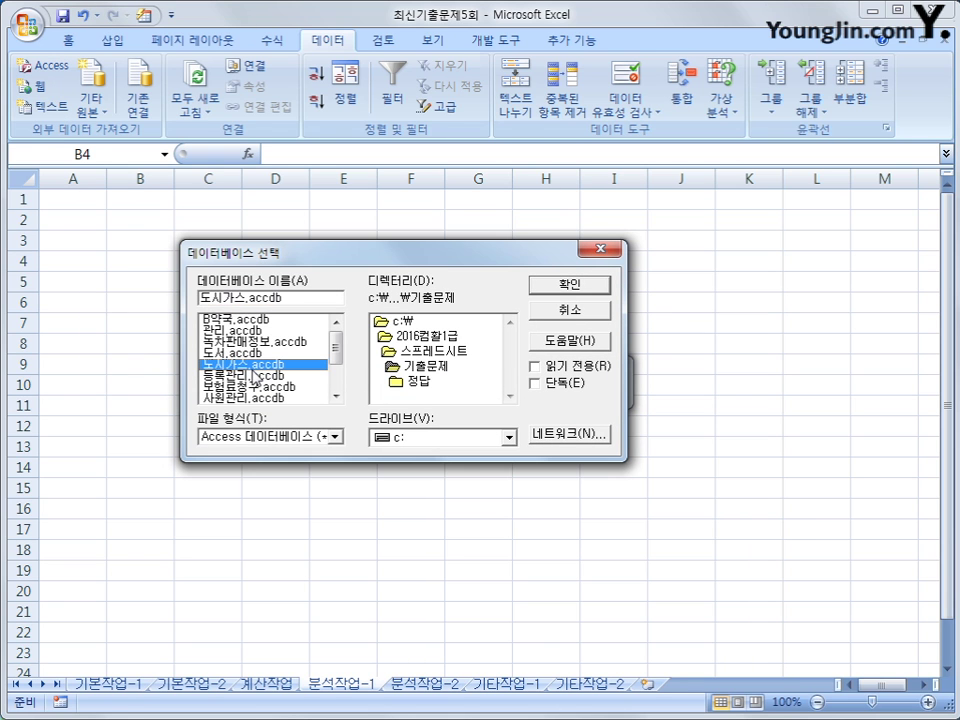
left_click(576, 287)
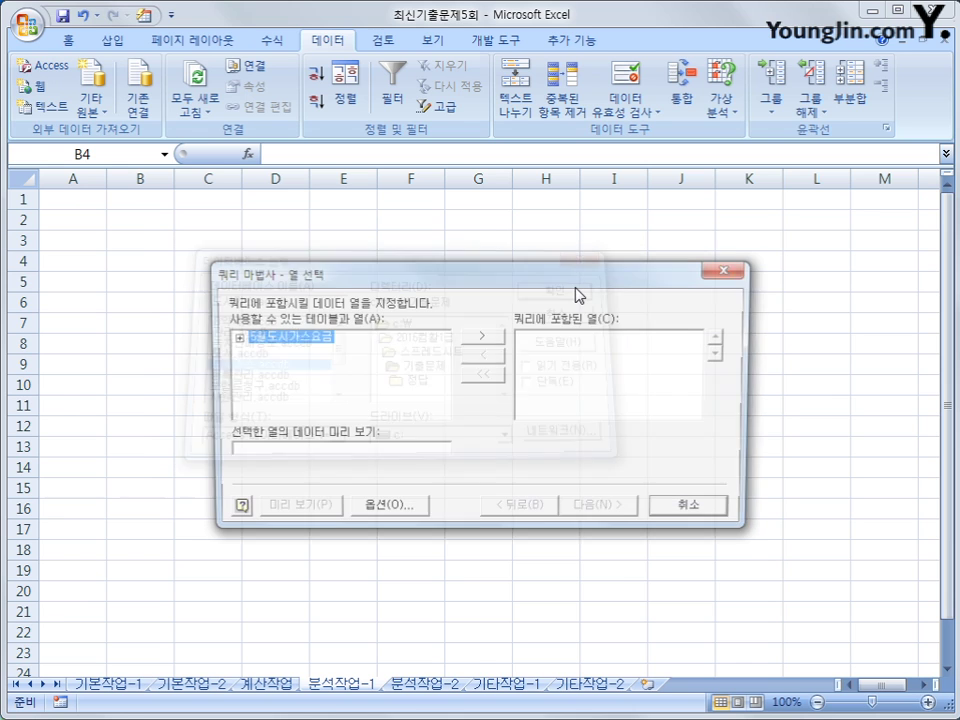
Step: Add the 검침일, 관할사업소, 사용량, 사용금액 and 업종 columns from the 5월도시가스요금 table to the query
double_click(280, 340)
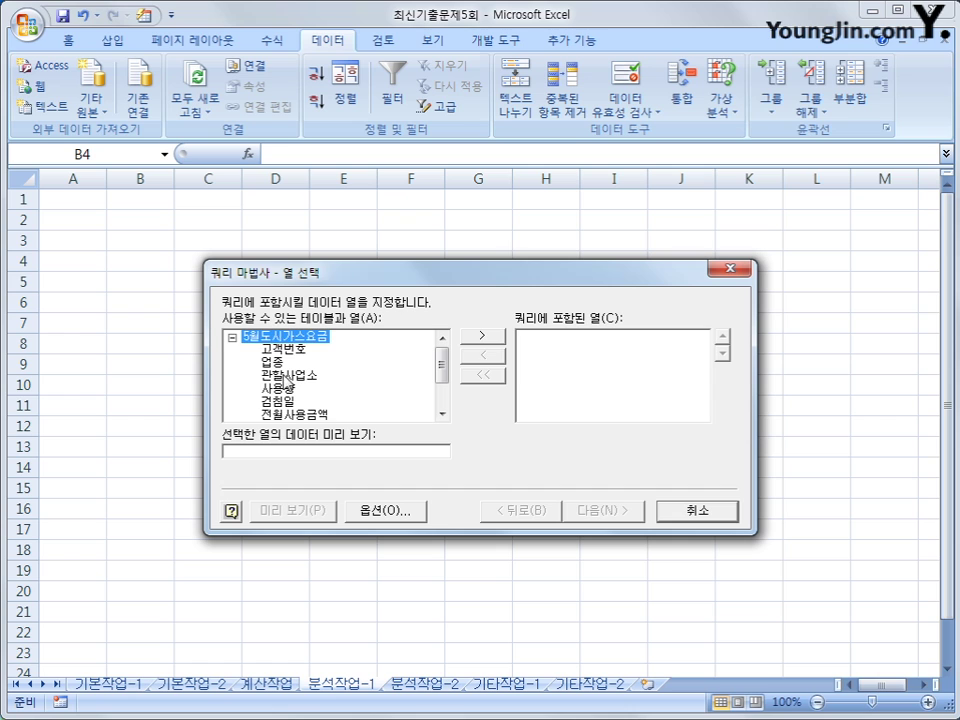
double_click(278, 401)
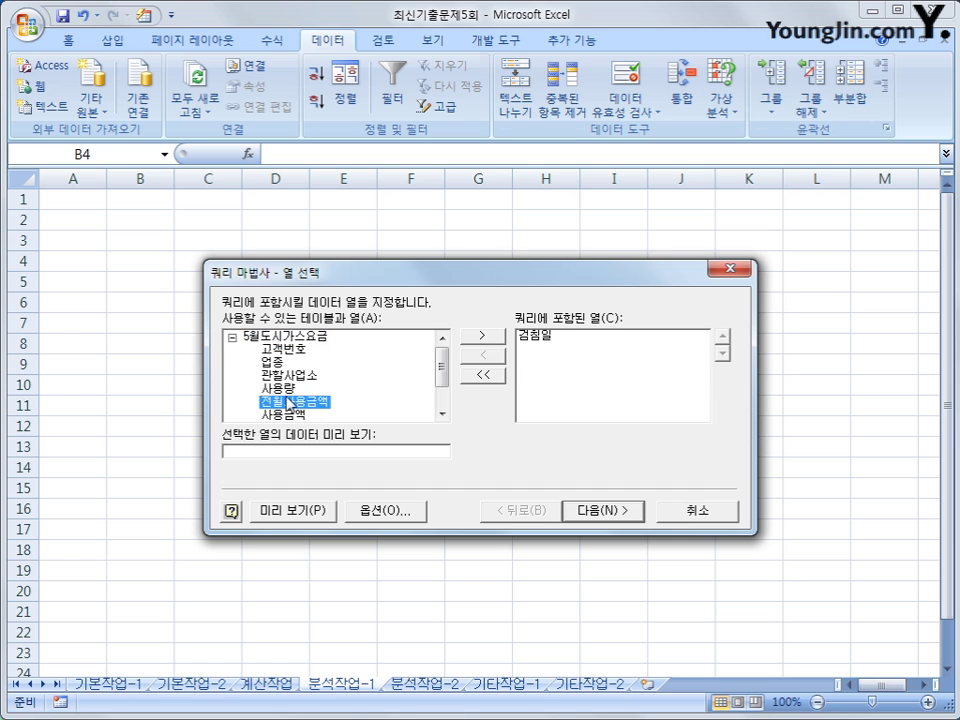
double_click(285, 375)
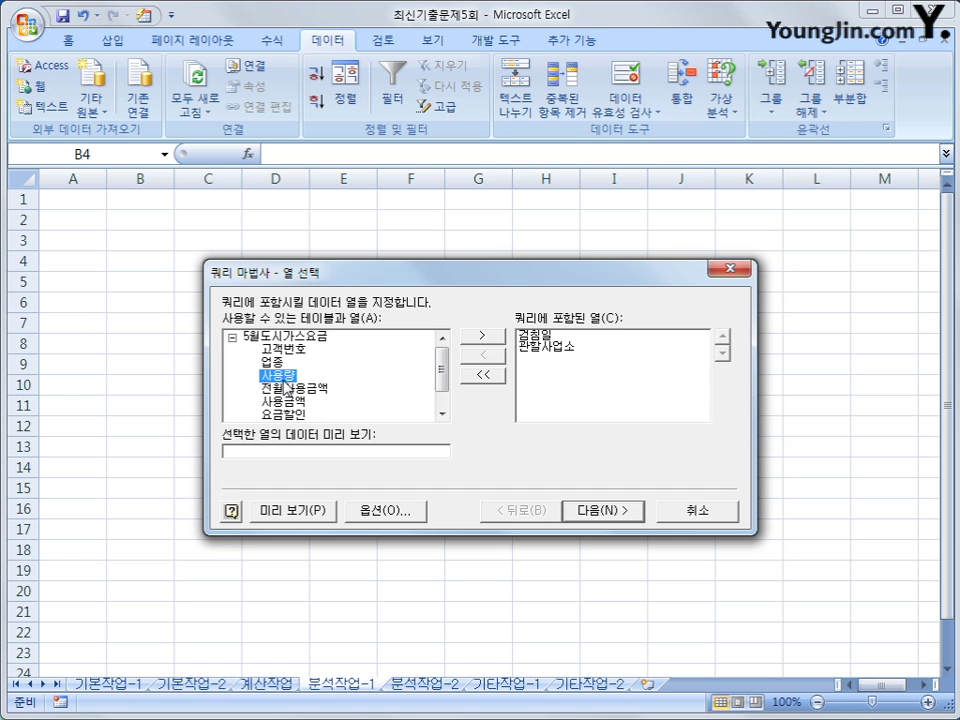
double_click(285, 376)
double_click(287, 389)
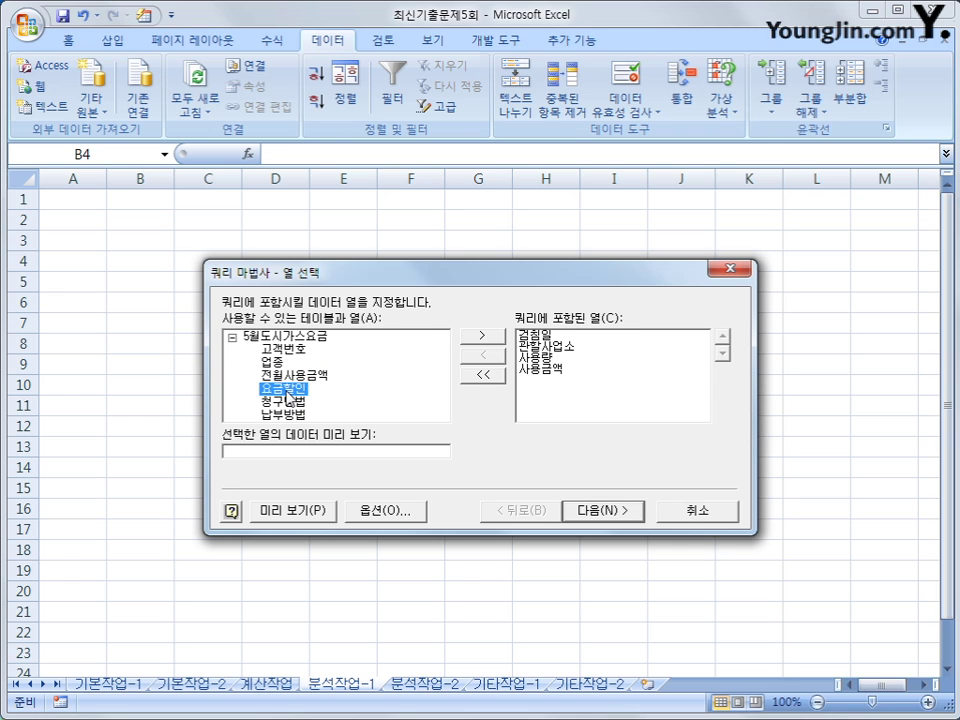
double_click(272, 362)
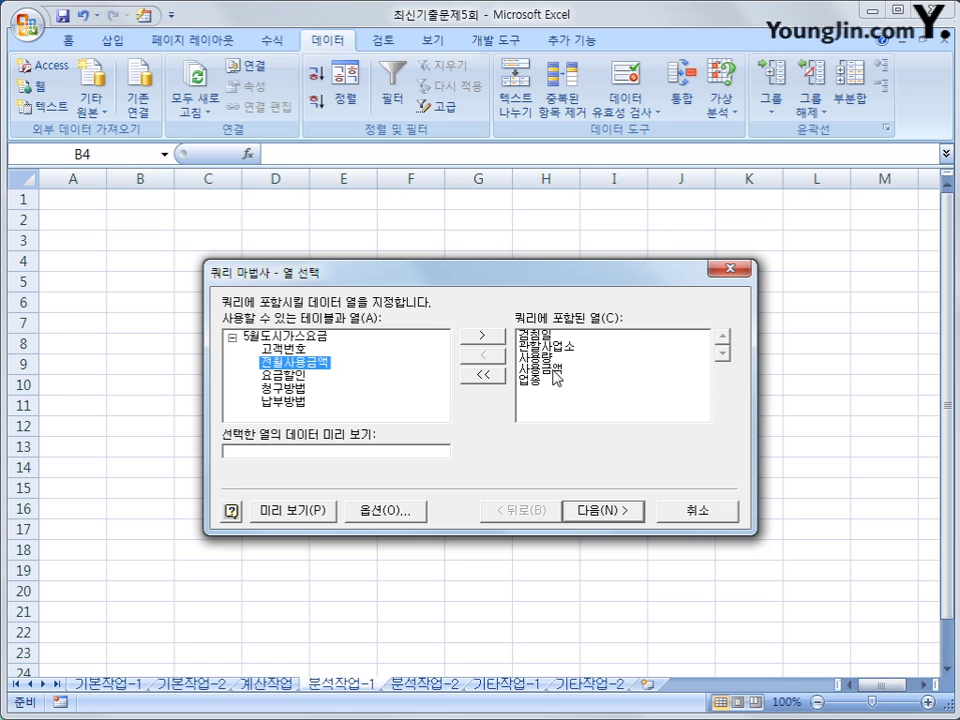
Step: Finish the query without filtering or sorting and import the data as a pivot table report at B4 of the existing worksheet
left_click(610, 510)
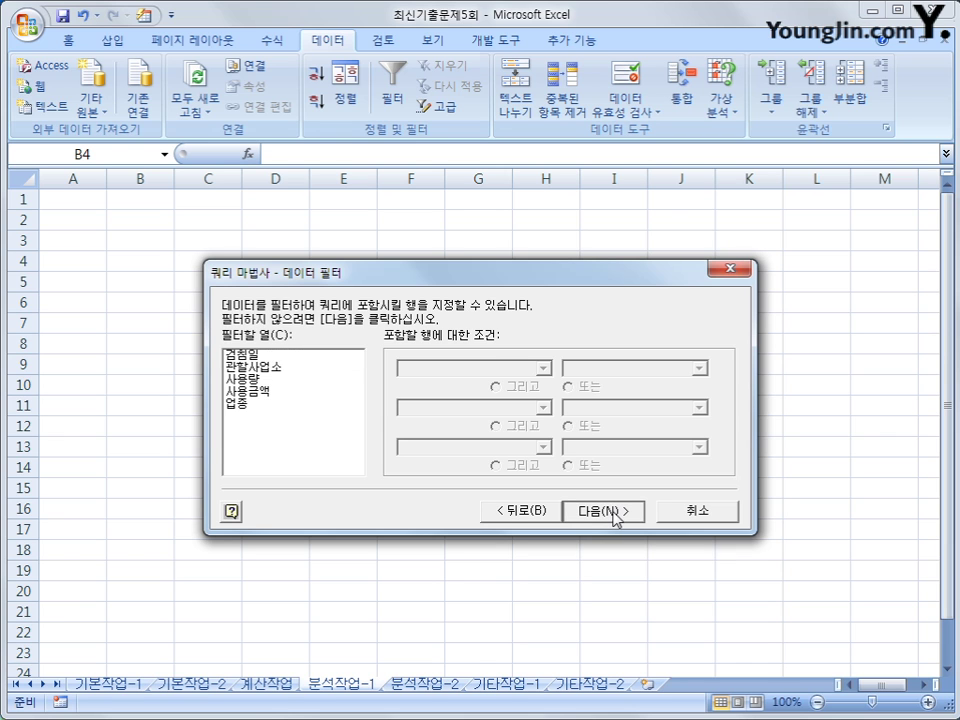
left_click(612, 511)
left_click(614, 512)
left_click(614, 512)
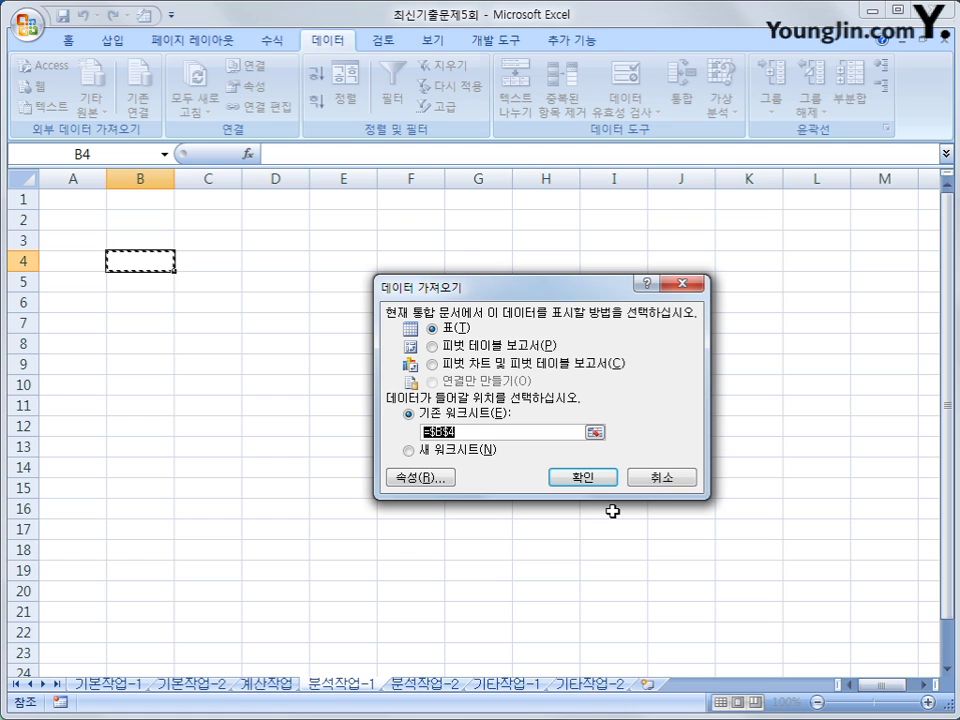
left_click(521, 350)
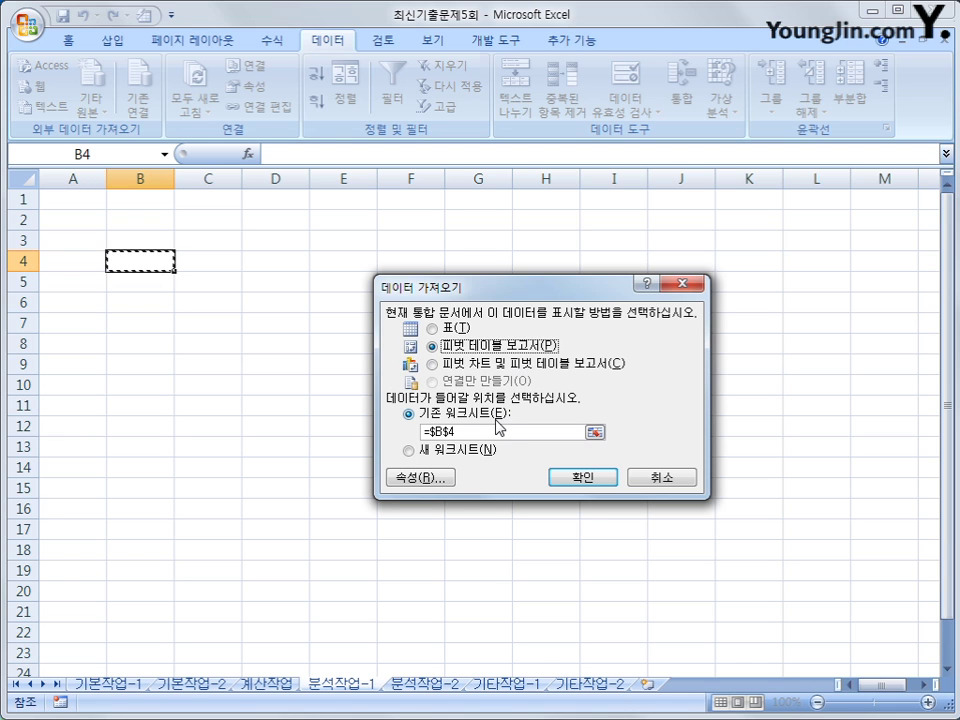
left_click(589, 478)
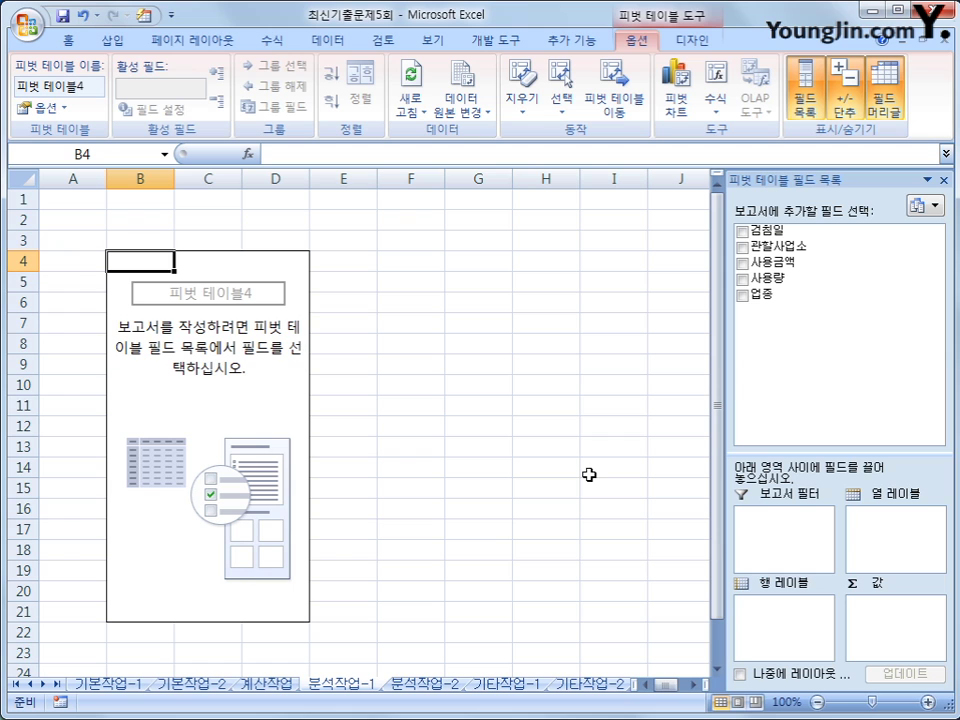
Step: Place 검침일 in the report filter and 관할사업소 in the row labels, with 업종 above it
left_click_drag(745, 233, 805, 537)
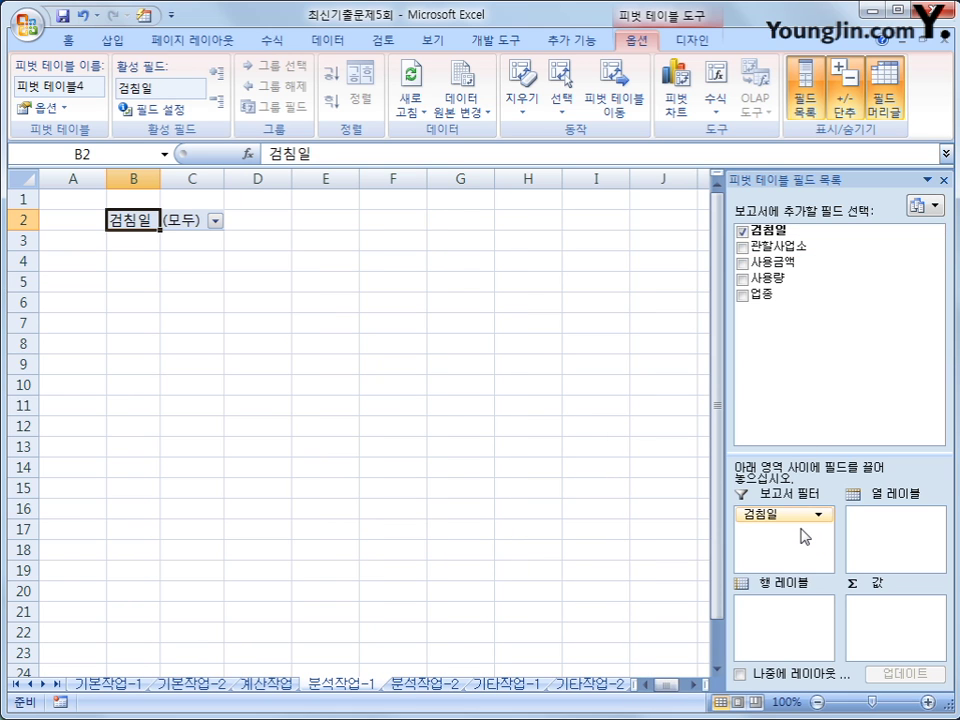
left_click_drag(775, 246, 795, 636)
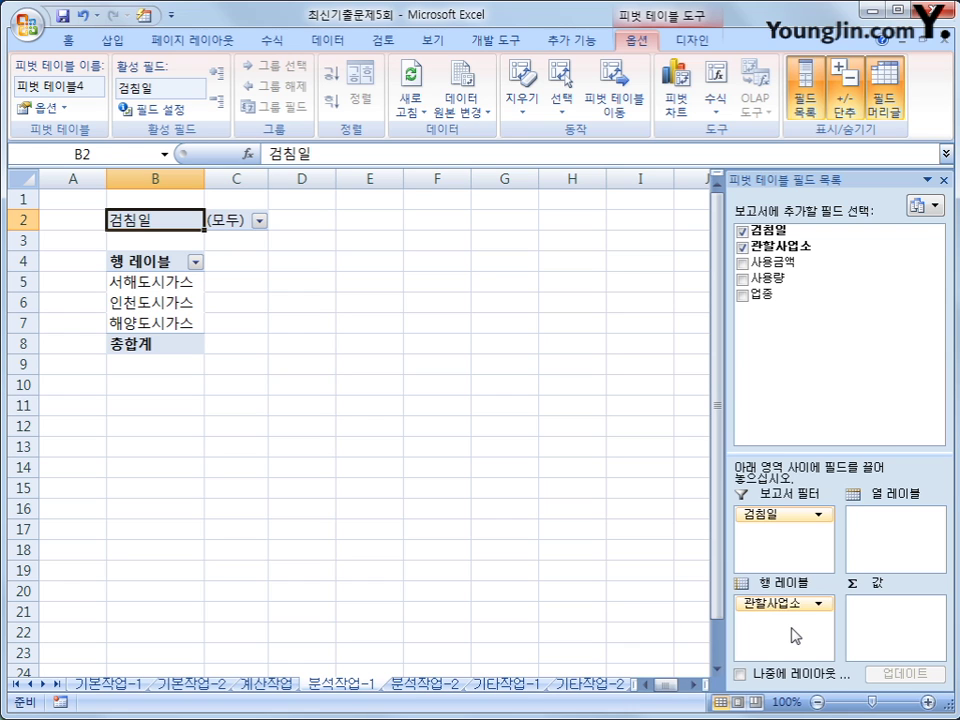
left_click_drag(757, 295, 780, 603)
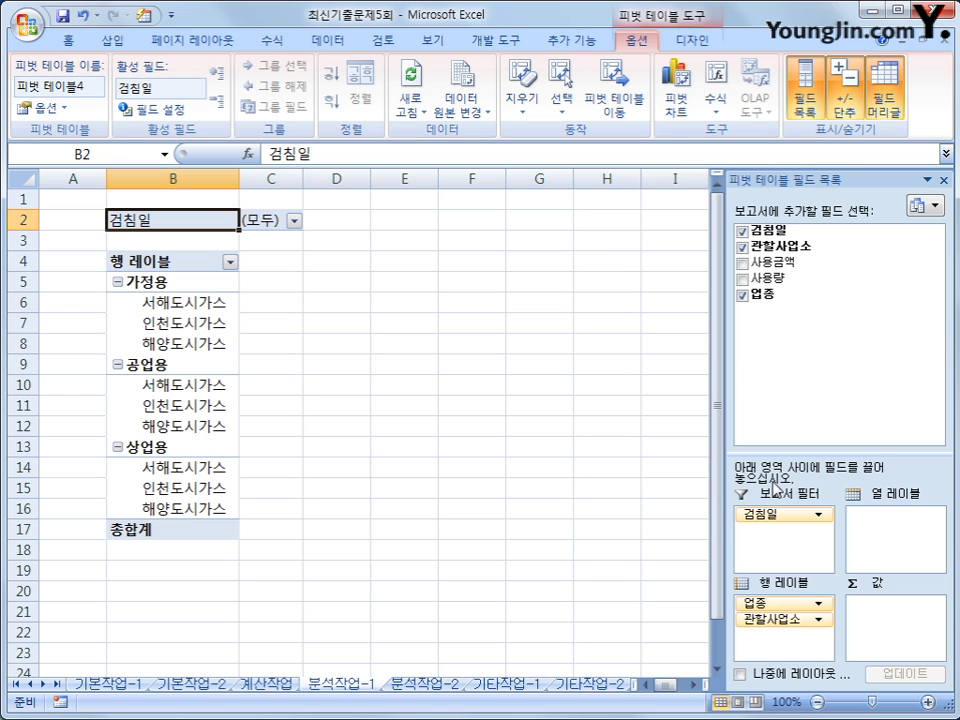
Step: Add 사용금액, 사용량 and a second 사용금액 to the pivot table's values area
left_click_drag(775, 262, 902, 628)
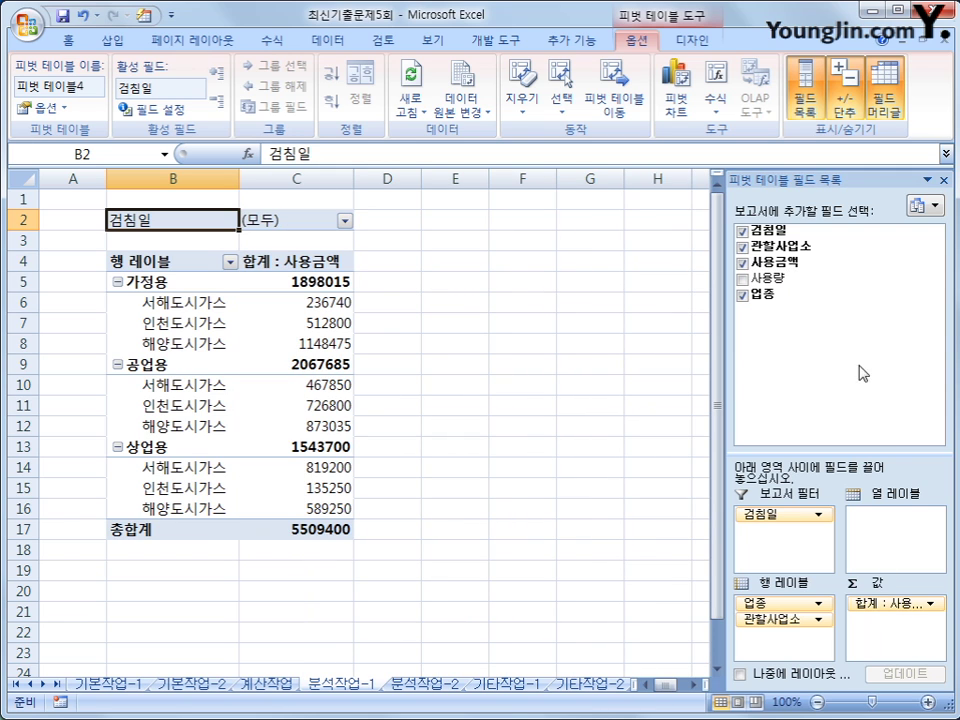
left_click_drag(757, 279, 895, 645)
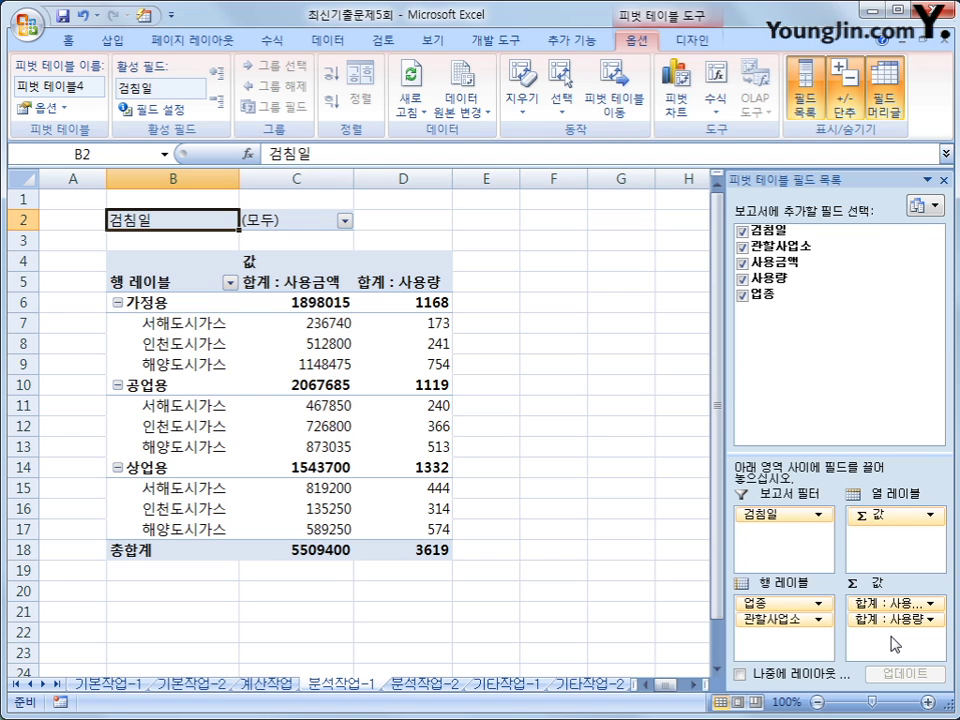
left_click_drag(793, 264, 896, 654)
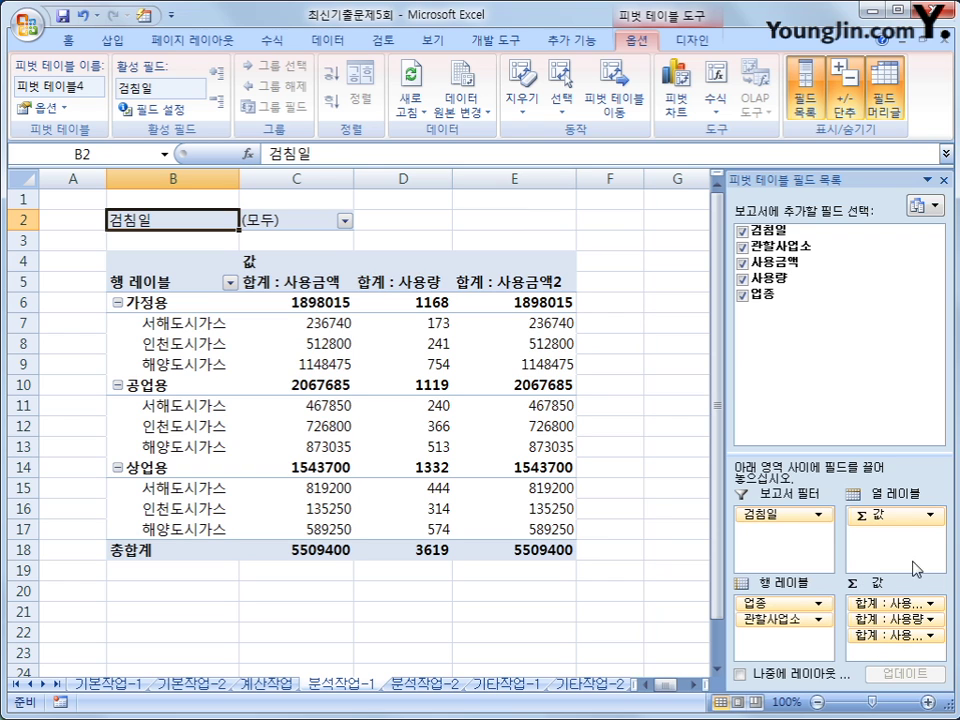
Step: Set the custom name of the second 사용금액 value field to 사용금액비율
left_click(873, 641)
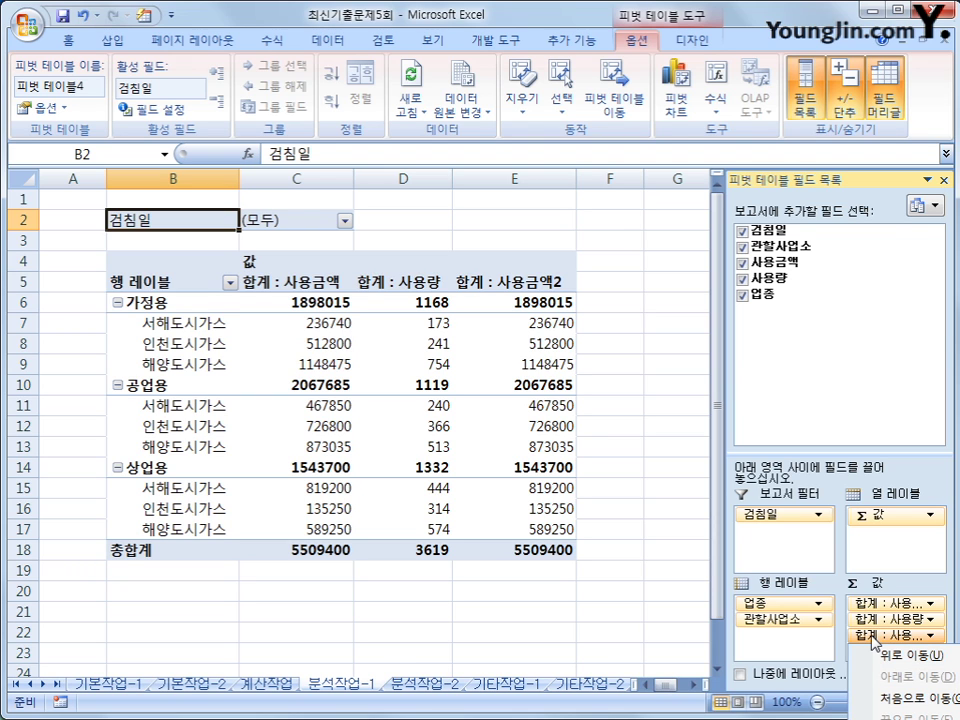
left_click(915, 719)
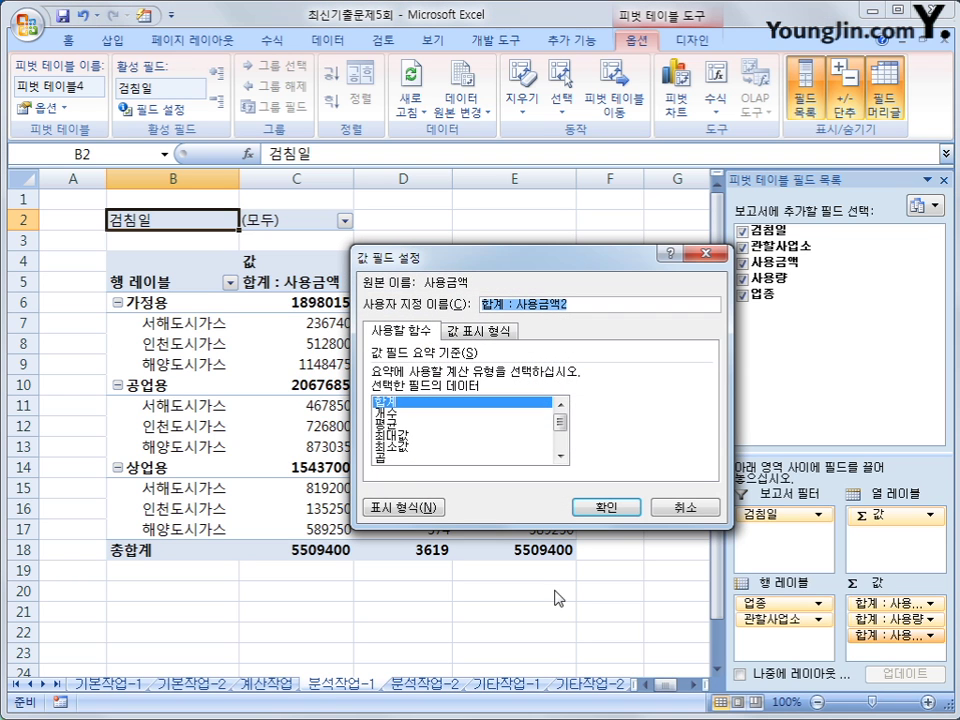
left_click_drag(517, 257, 446, 262)
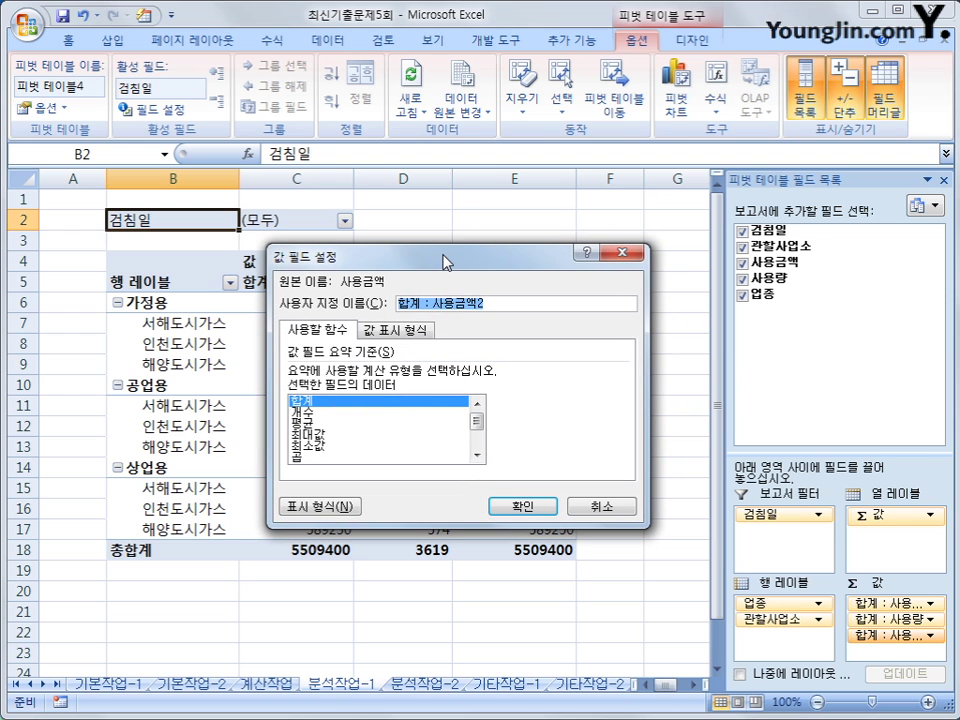
type("사")
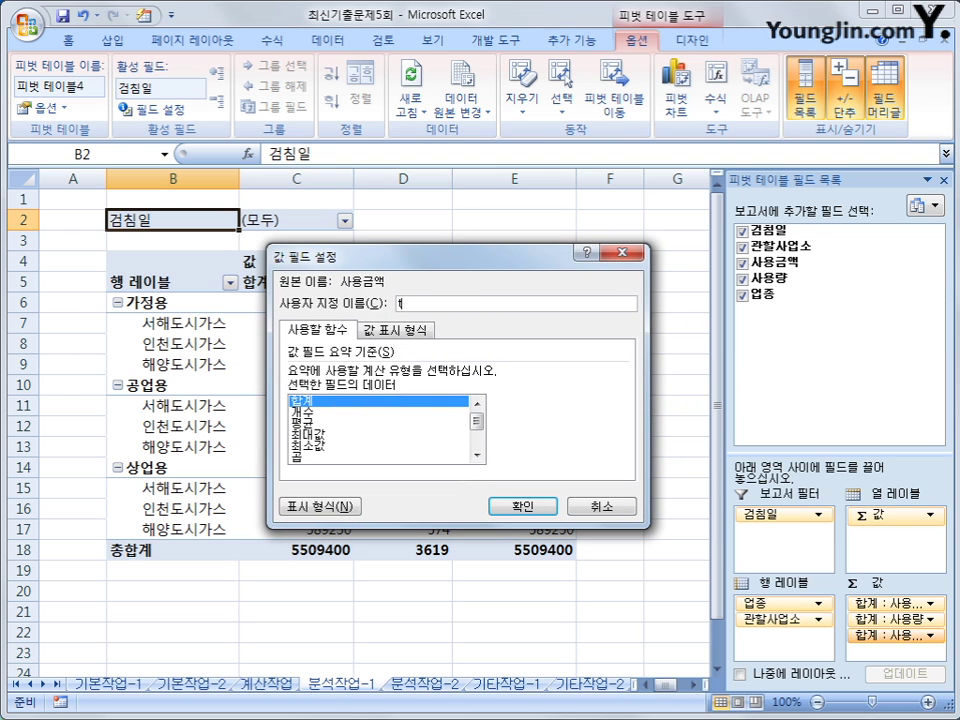
type("용ㄱ")
type("금액비율")
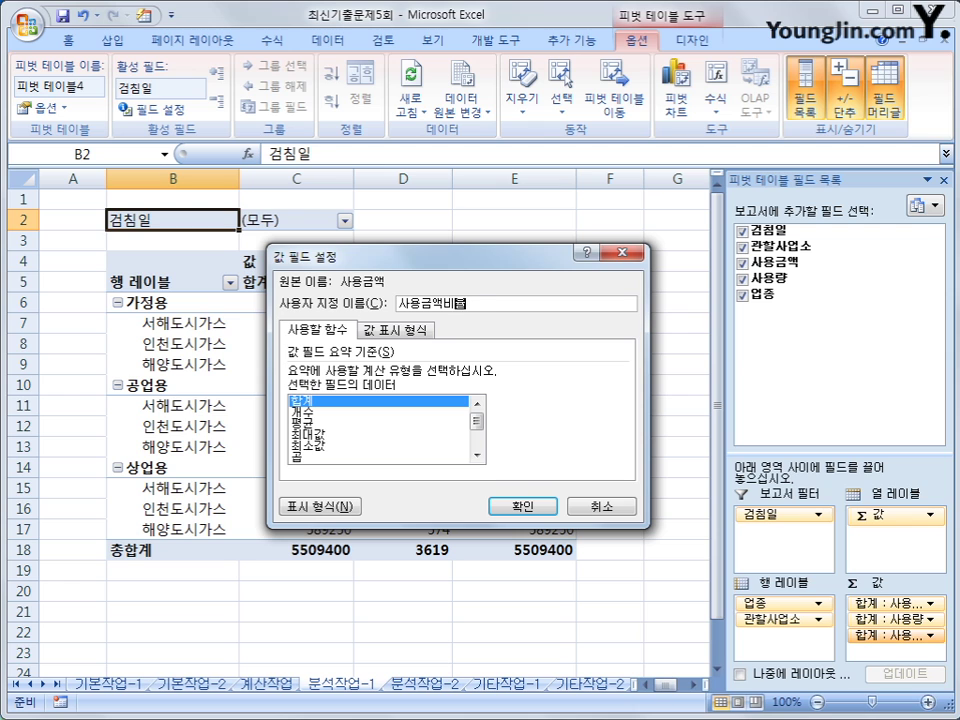
Step: Show the 사용금액비율 values as 행 방향의 비율 and apply the value field settings
left_click(380, 334)
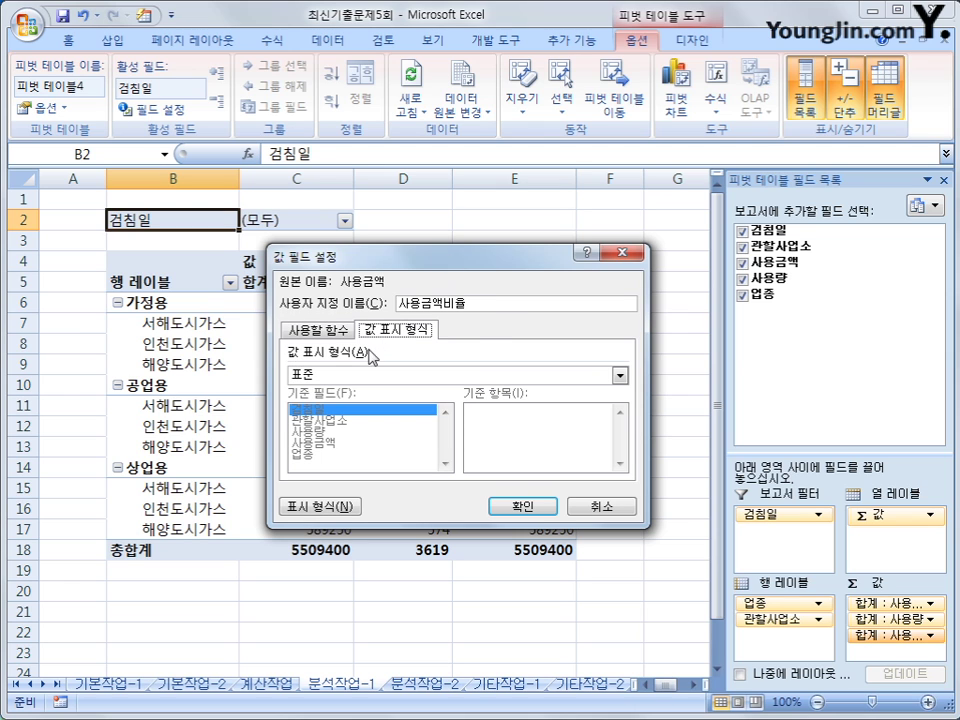
left_click(620, 375)
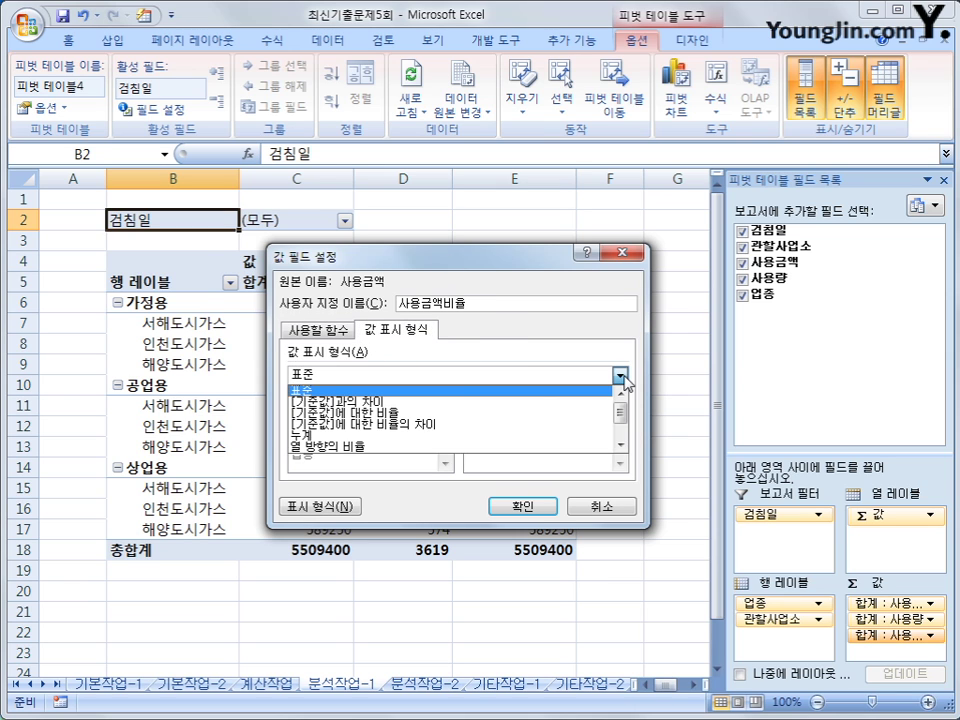
scroll(490, 432, "down", 2)
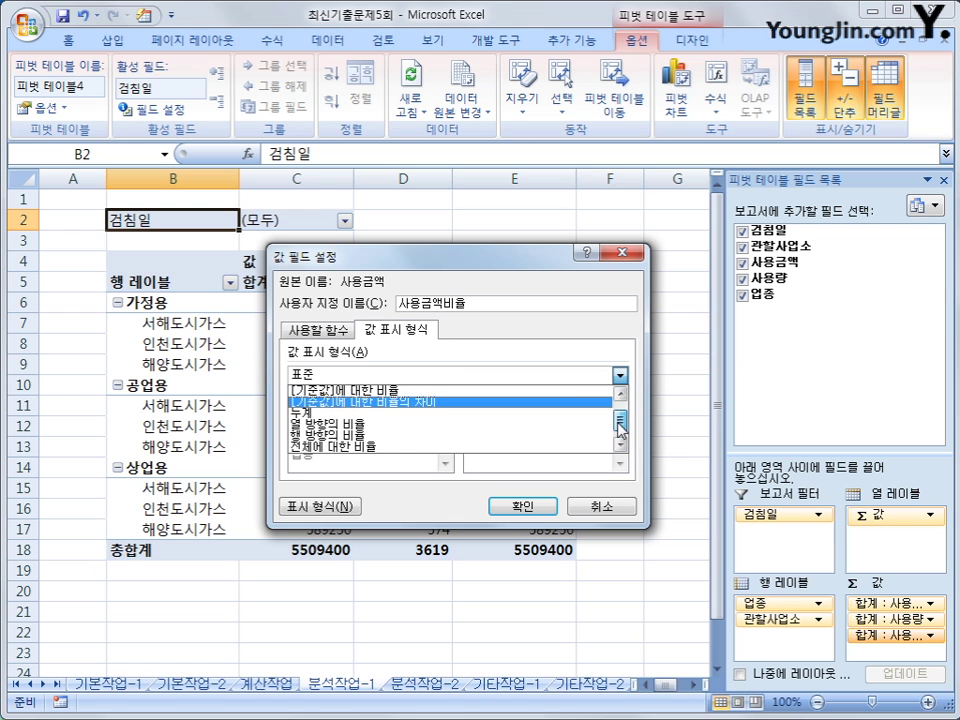
left_click(490, 437)
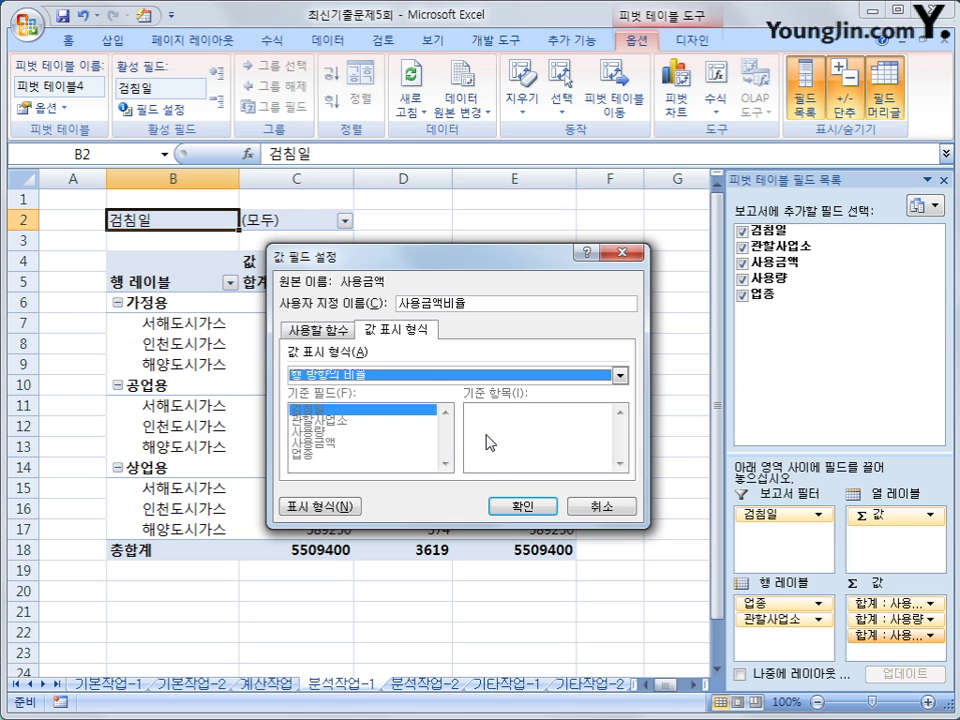
left_click(530, 507)
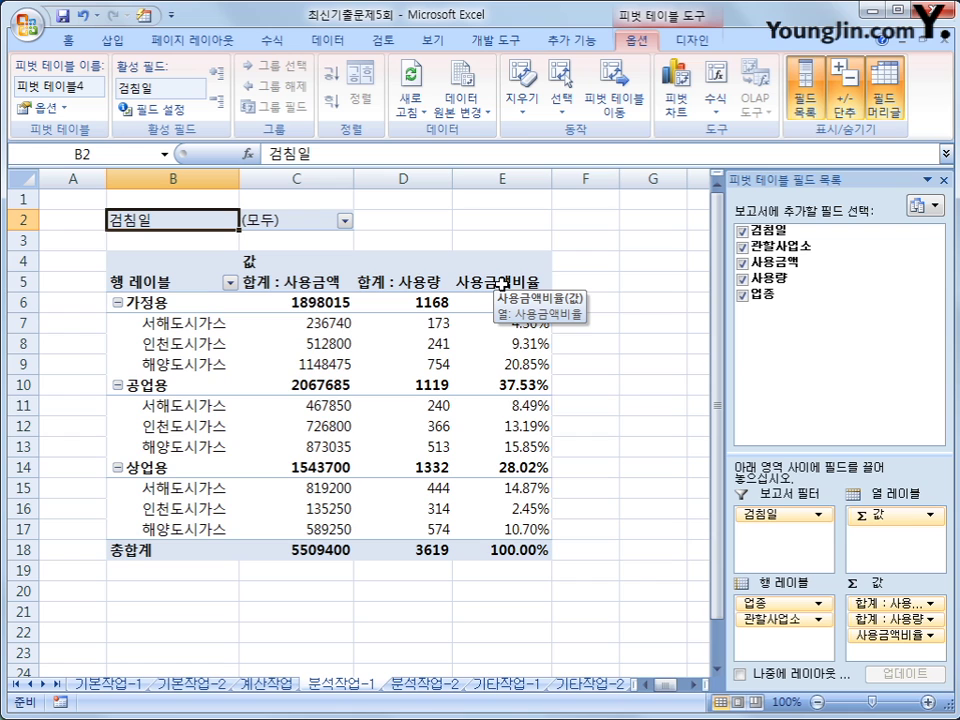
Step: Apply the 회계 number format with the ₩ symbol to the 합계 : 사용금액 value field
left_click(309, 297)
left_click_drag(309, 297, 418, 549)
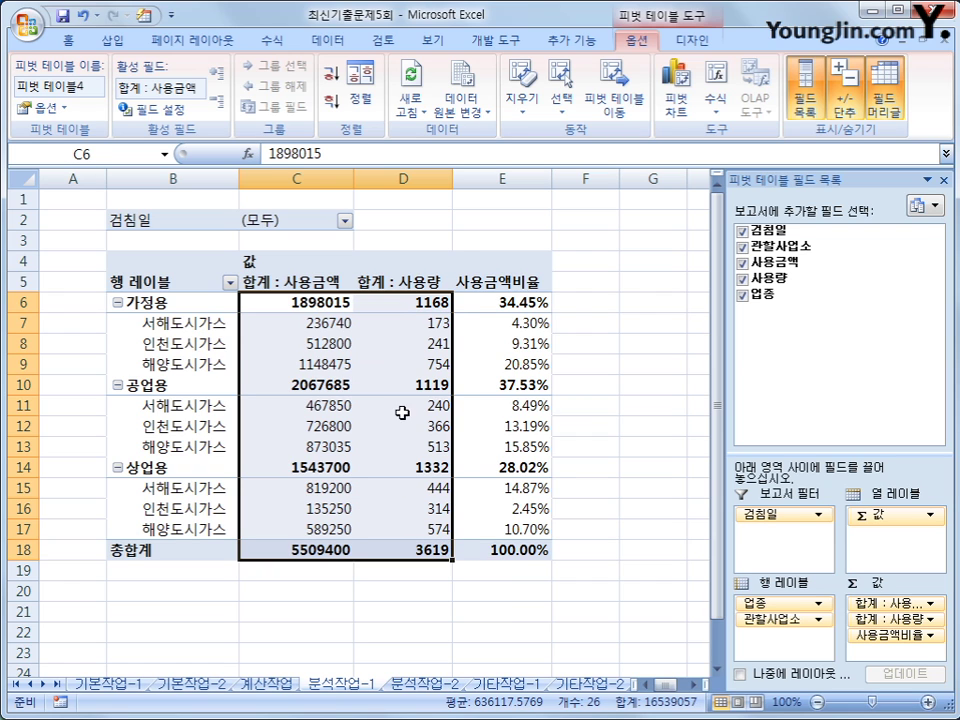
right_click(388, 302)
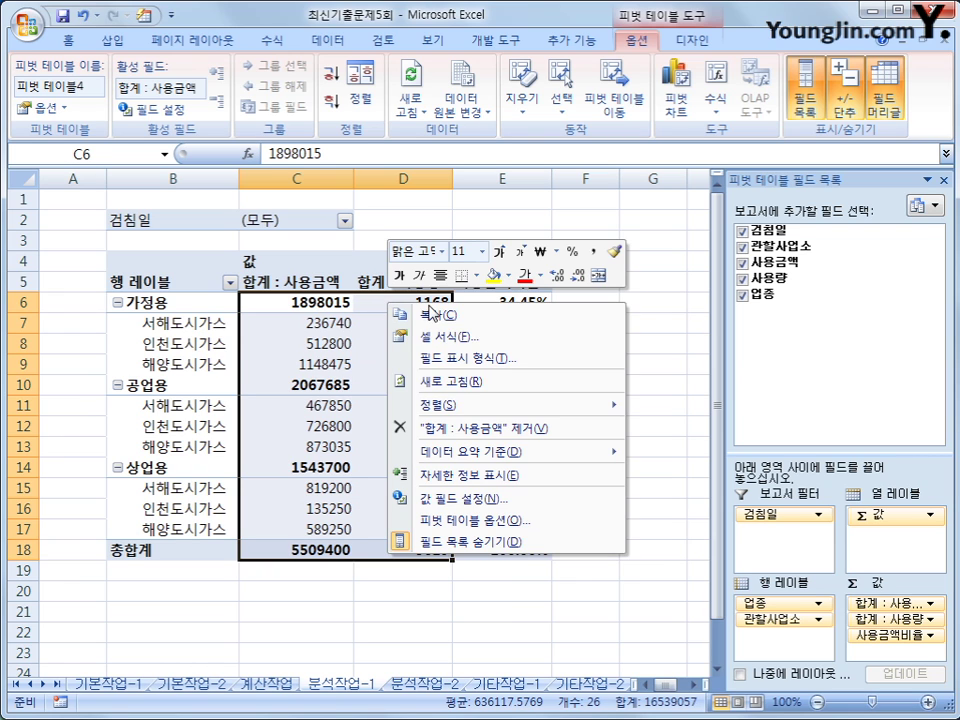
left_click(483, 364)
left_click(250, 263)
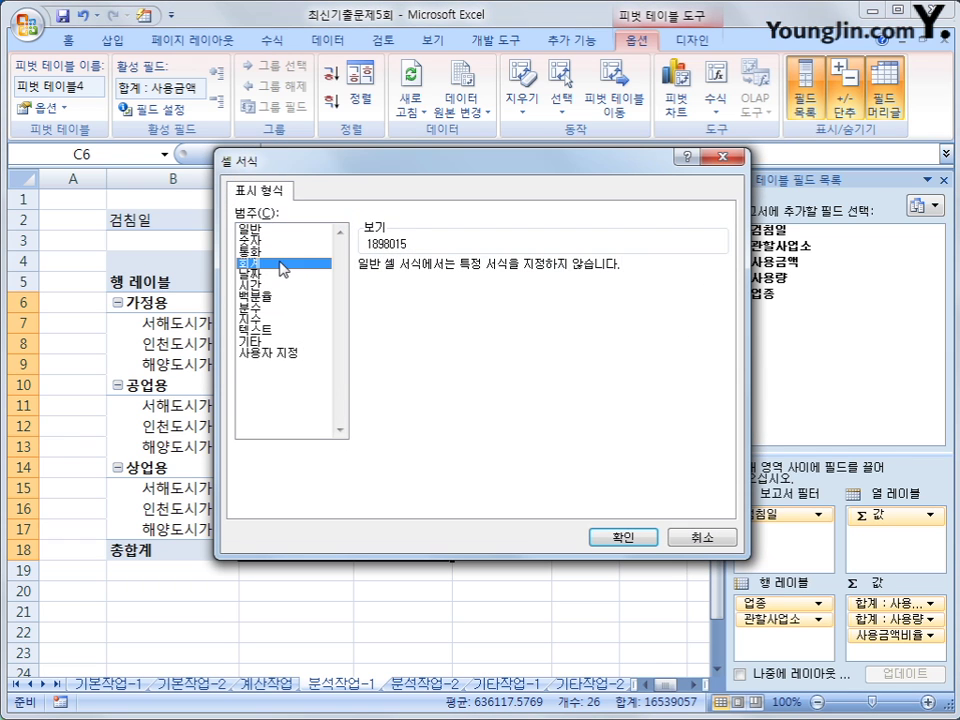
left_click(437, 290)
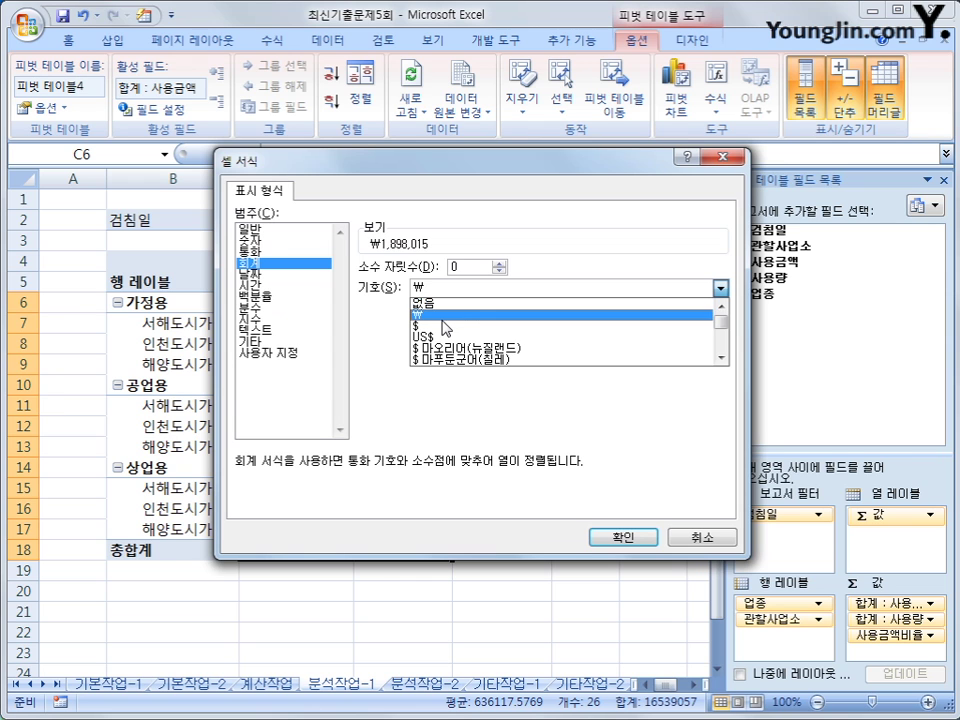
left_click(420, 314)
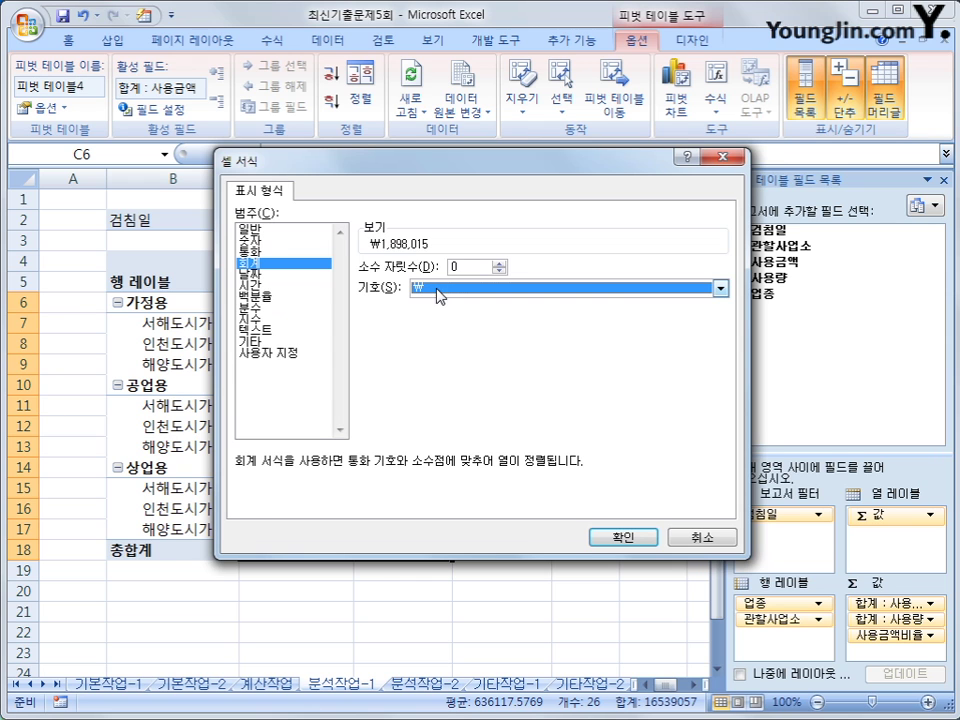
left_click(617, 537)
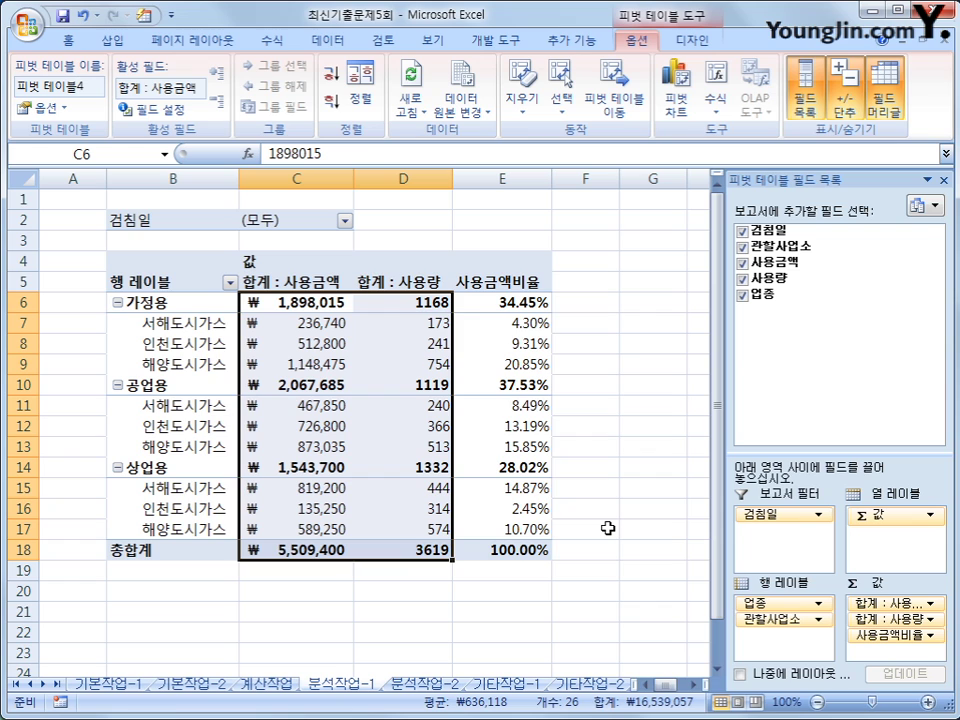
Step: Format the 사용금액 and 사용량 value cells C6:D18 as 회계 with the ₩ symbol
left_click(401, 302)
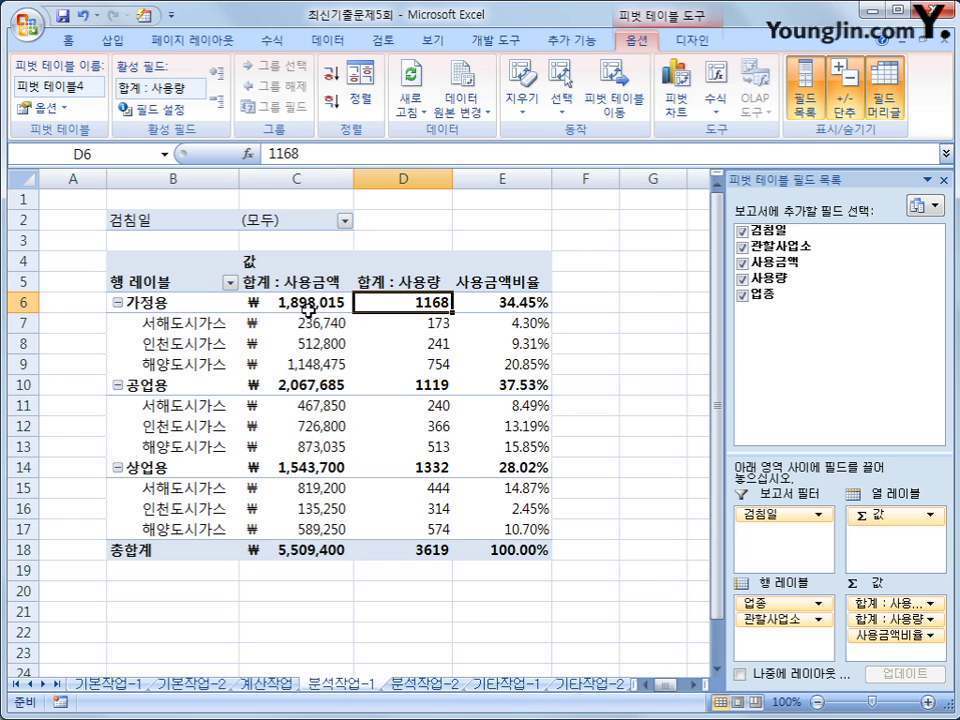
left_click_drag(290, 303, 386, 549)
right_click(392, 302)
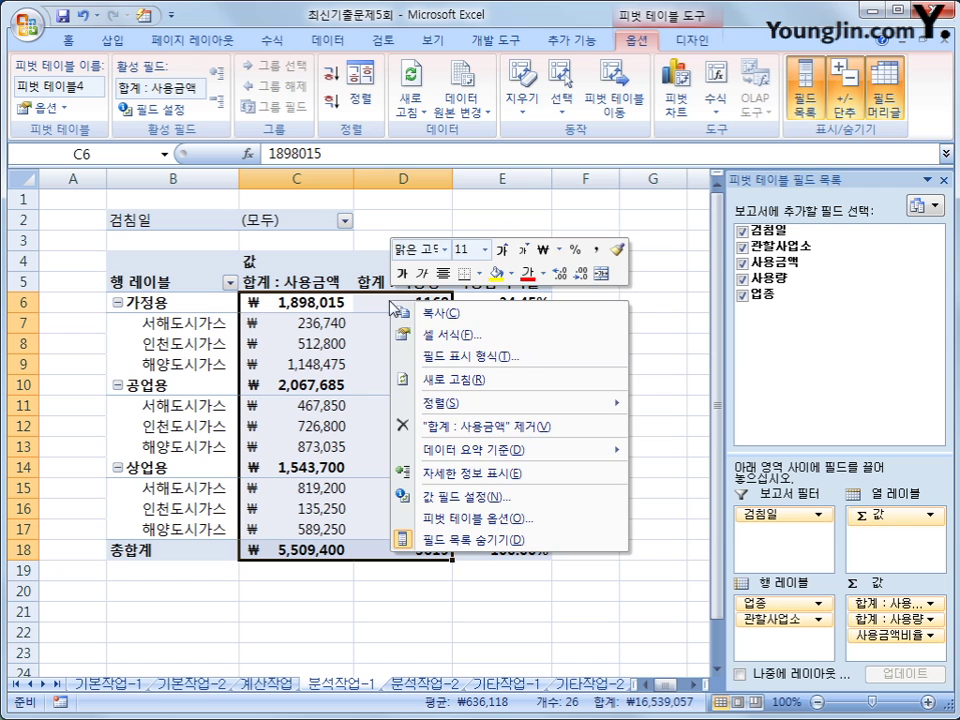
left_click(478, 337)
left_click(255, 237)
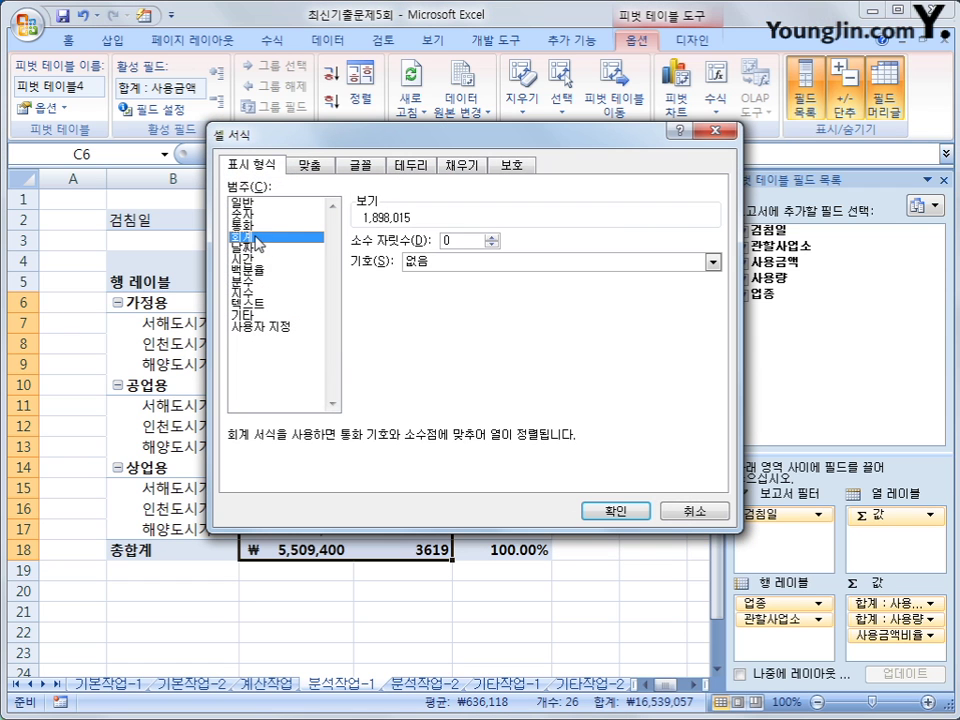
left_click(440, 262)
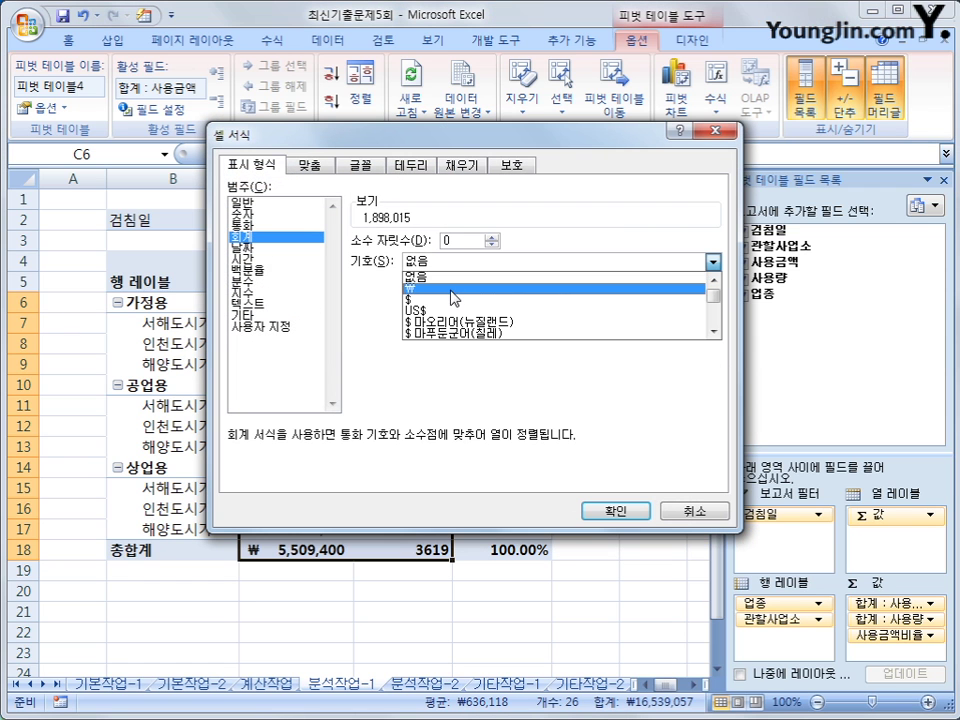
left_click(450, 284)
left_click(615, 512)
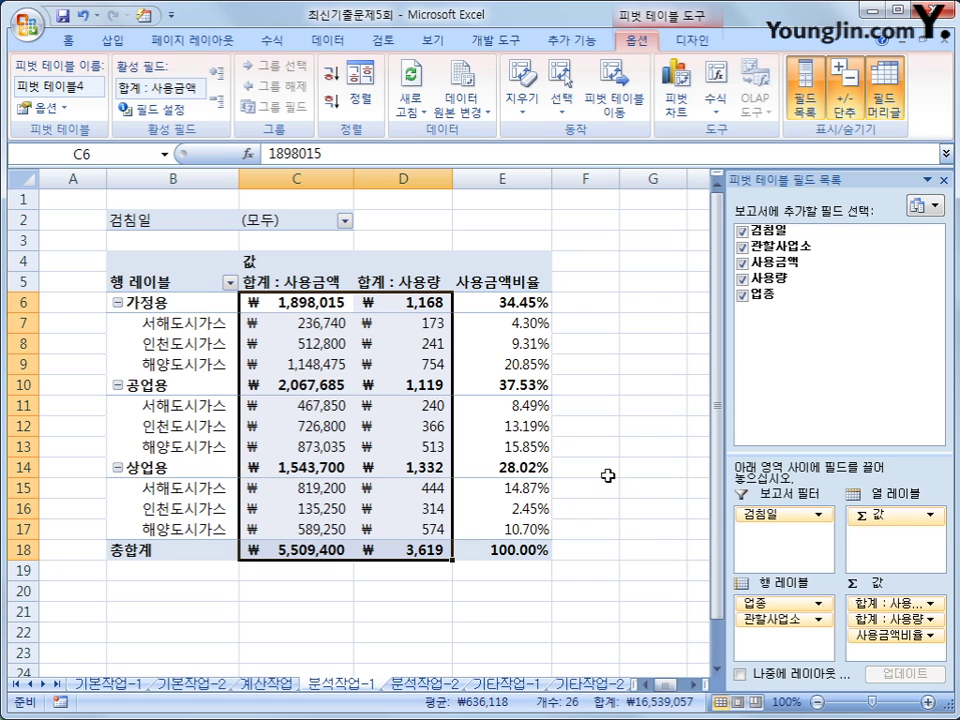
Step: Reduce the 사용금액비율 percentages in E6:E18 to one decimal place
left_click_drag(506, 300, 511, 560)
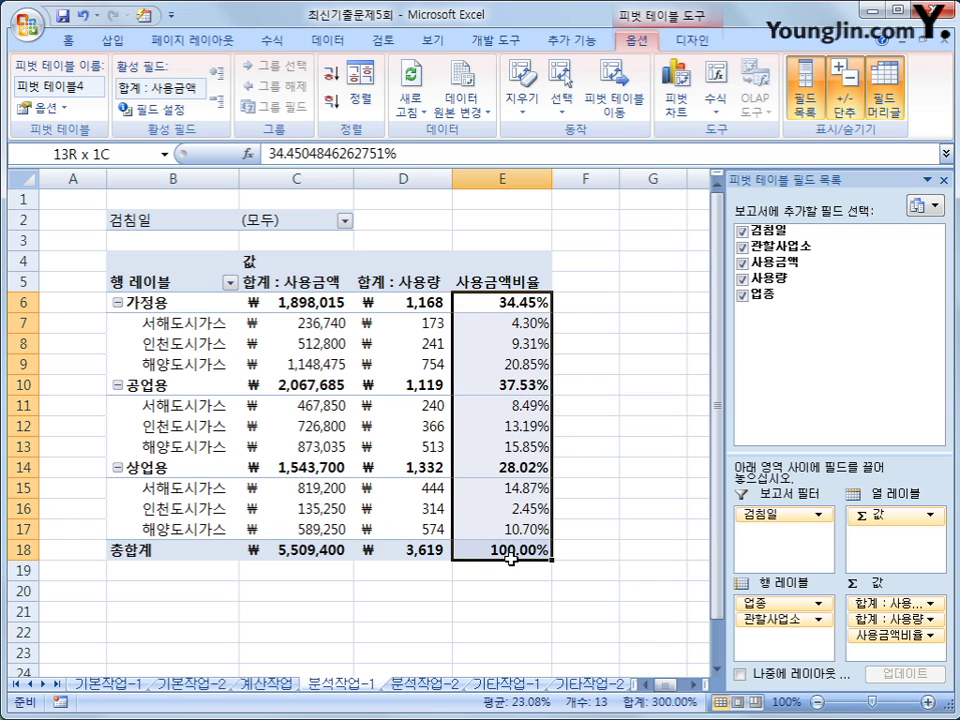
left_click_drag(511, 560, 511, 560)
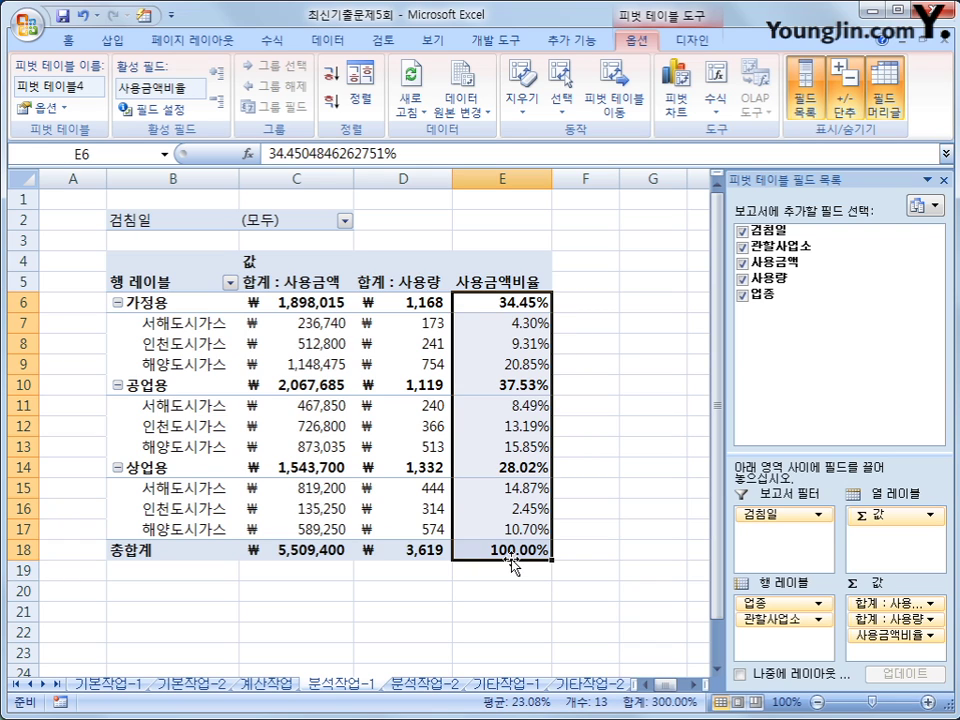
left_click(68, 40)
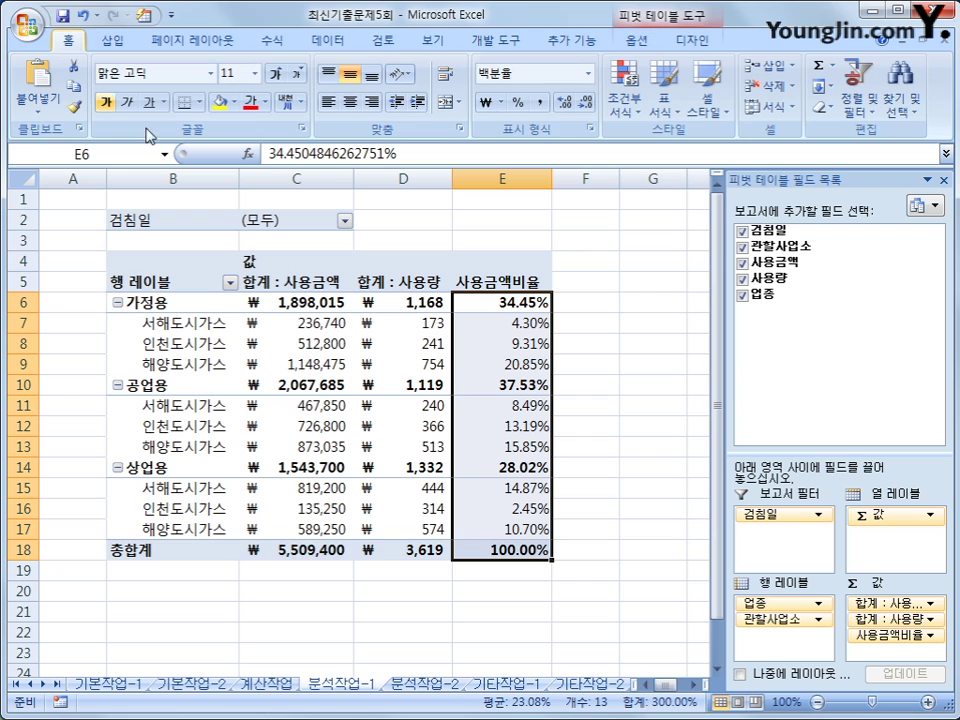
left_click(583, 104)
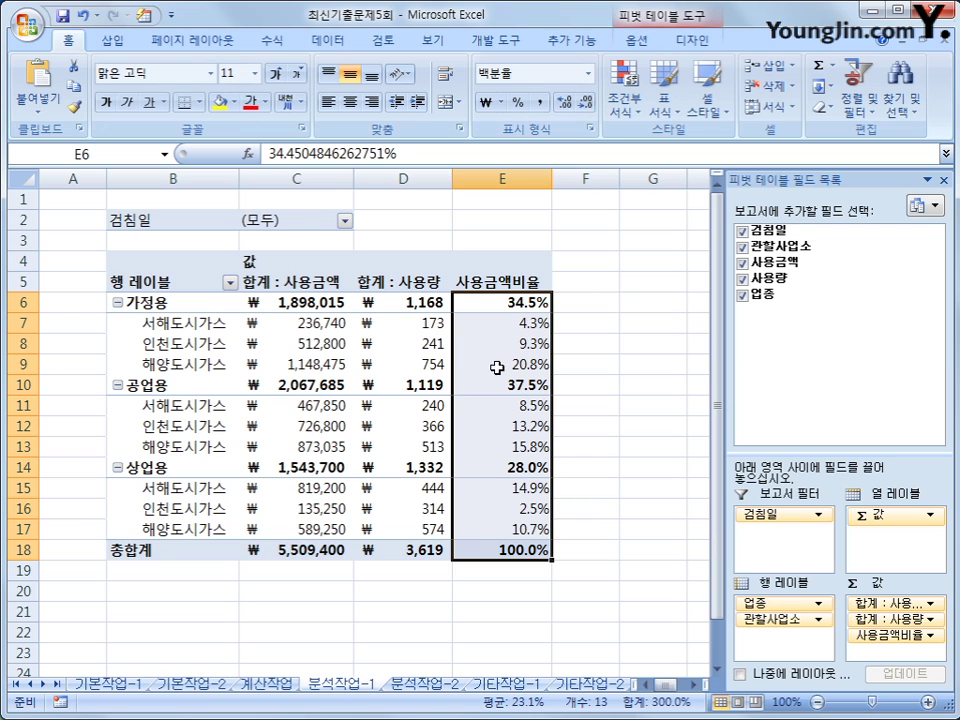
left_click(480, 553)
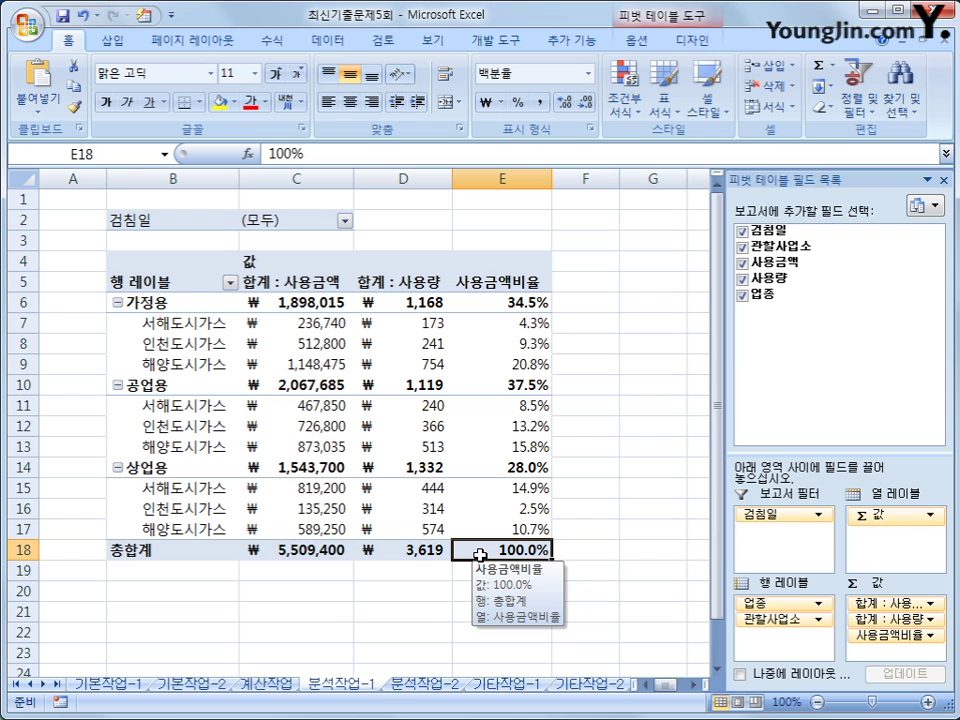
Step: Start recording a macro named 합계통계 on the 분석작업-2 sheet, with an empty cell outside the tables selected
left_click(424, 684)
left_click(776, 452)
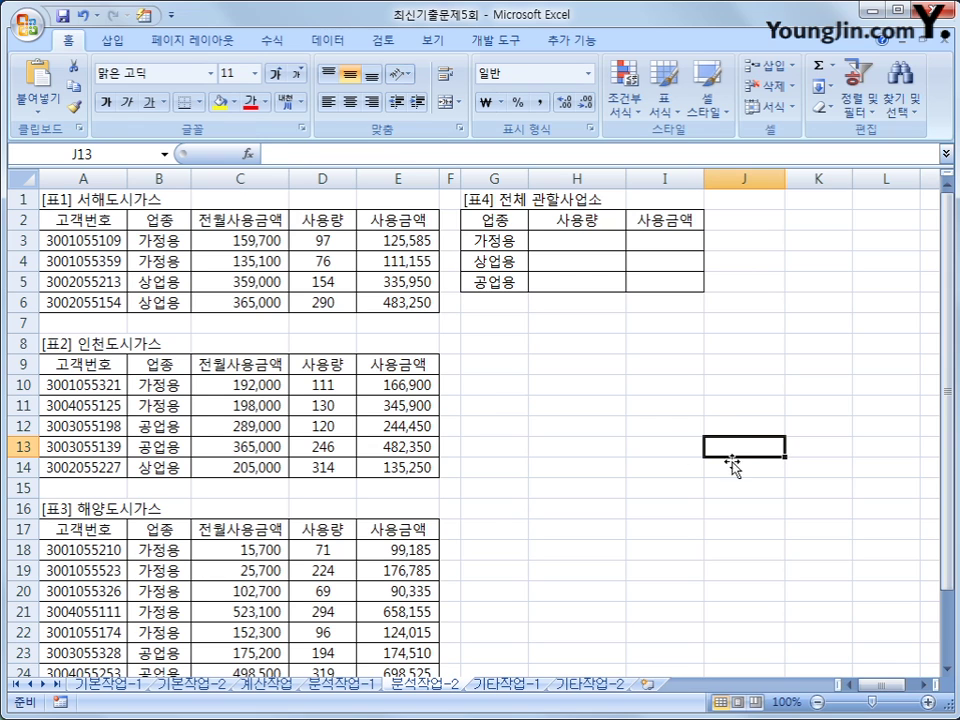
left_click(497, 41)
left_click(155, 68)
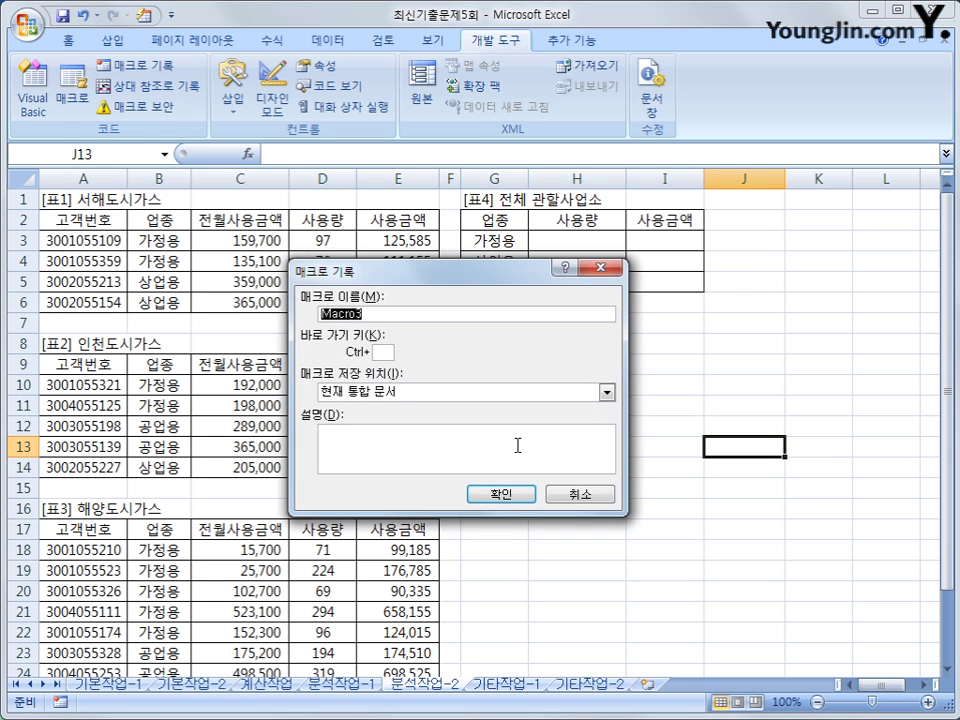
type("합계통계")
left_click(503, 496)
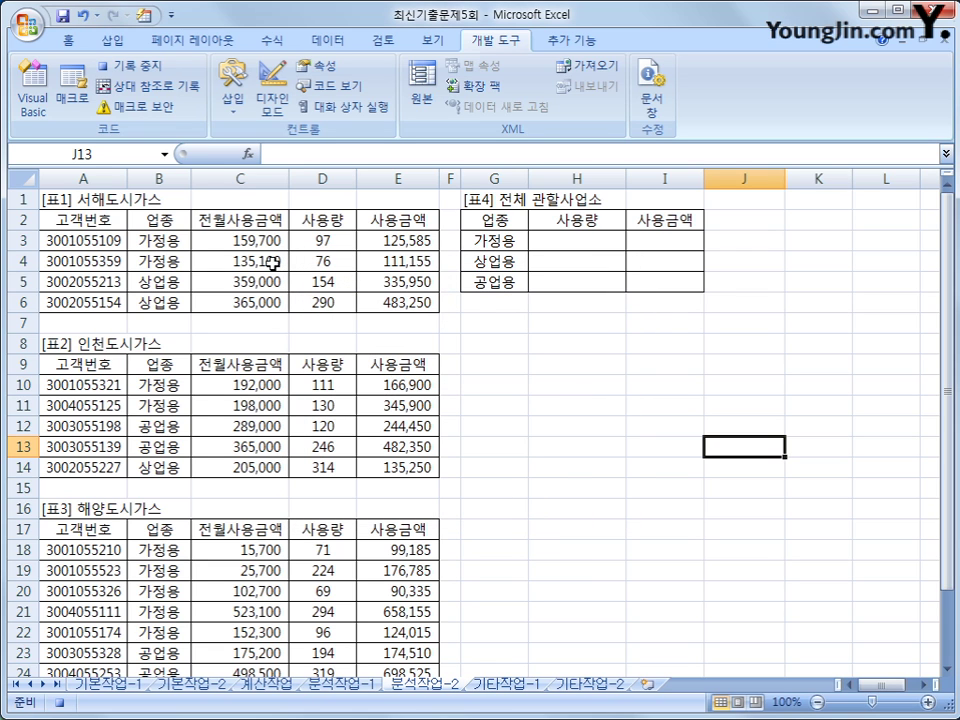
Step: Start a data consolidation (통합) into the 표4 range G2:I5, keeping the tables uncovered
left_click_drag(485, 222, 668, 282)
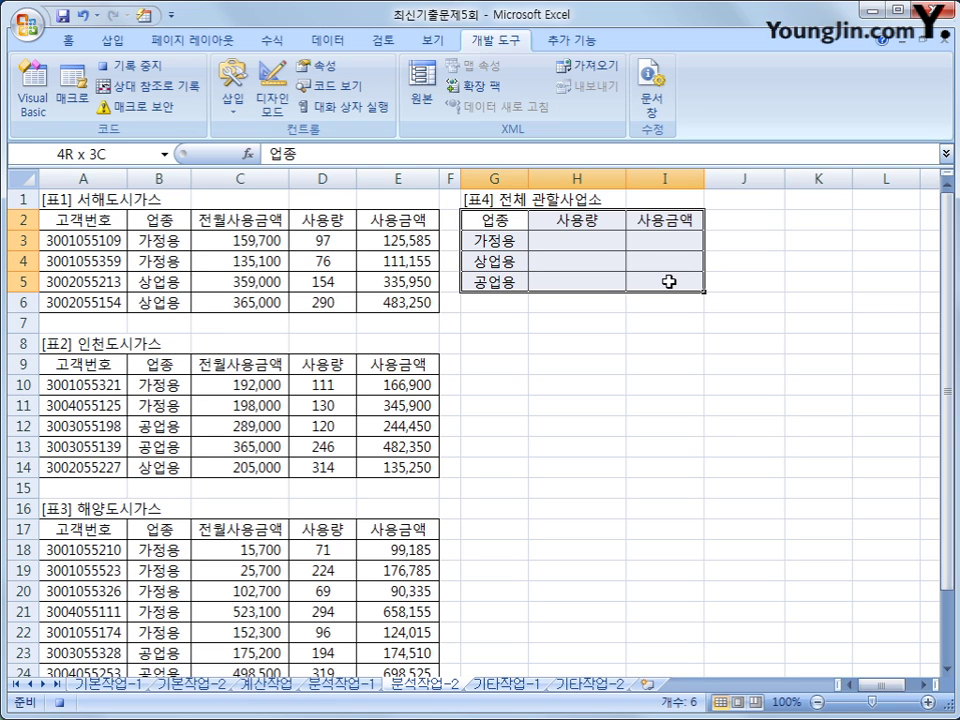
left_click_drag(668, 282, 668, 282)
left_click(328, 40)
left_click(682, 108)
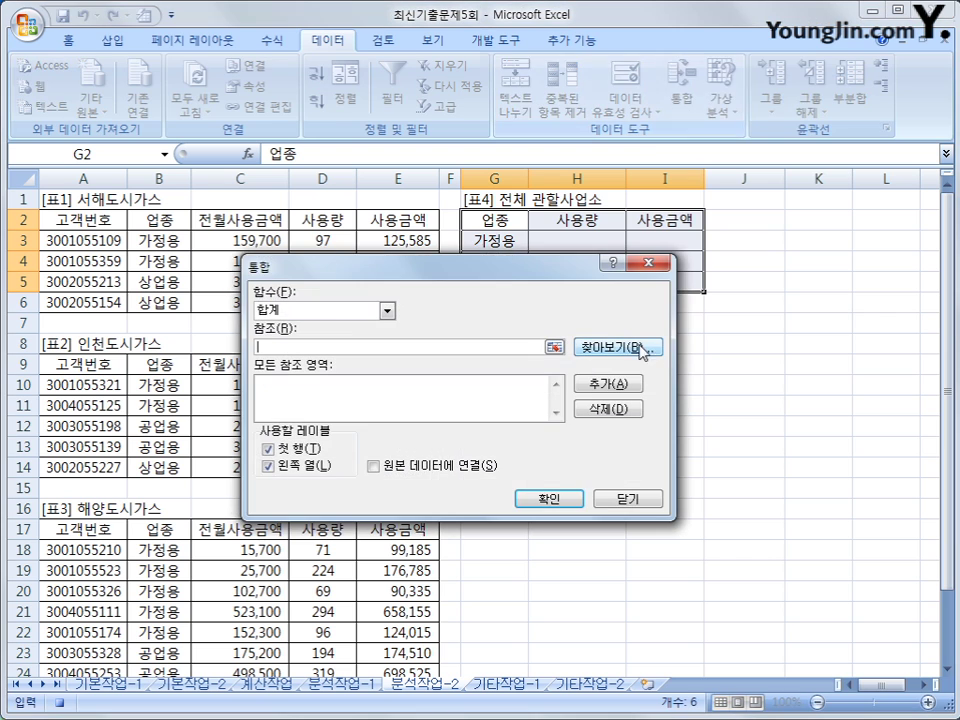
left_click_drag(491, 261, 700, 343)
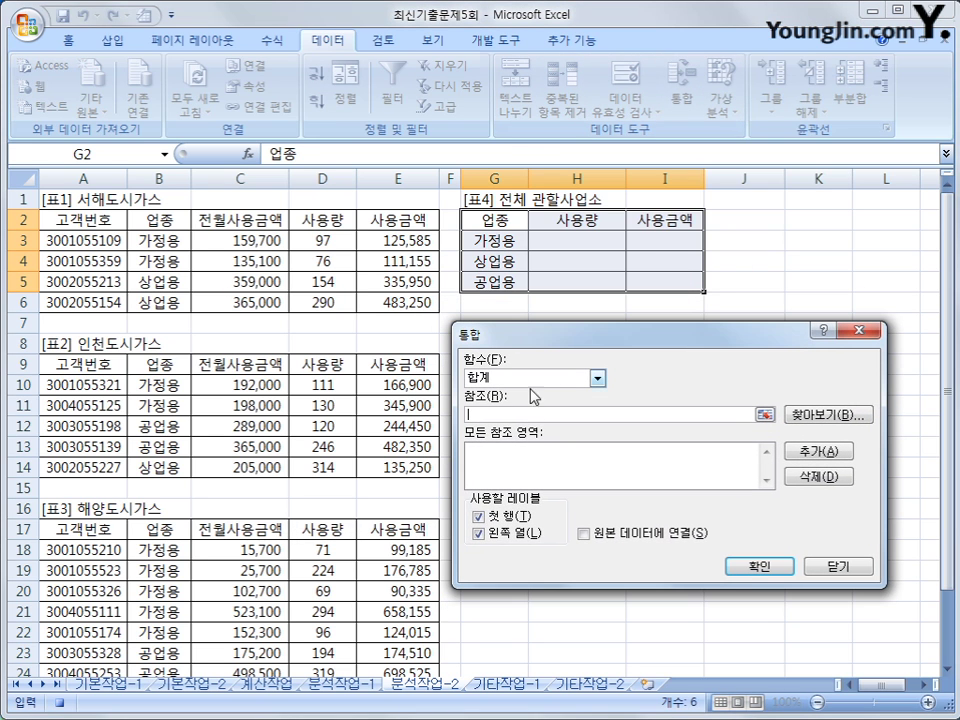
Step: Try to consolidate the ranges A2:E6, A9:E14 and A17:E27 into 표4 using the 합계 function
left_click_drag(90, 219, 387, 300)
left_click(802, 452)
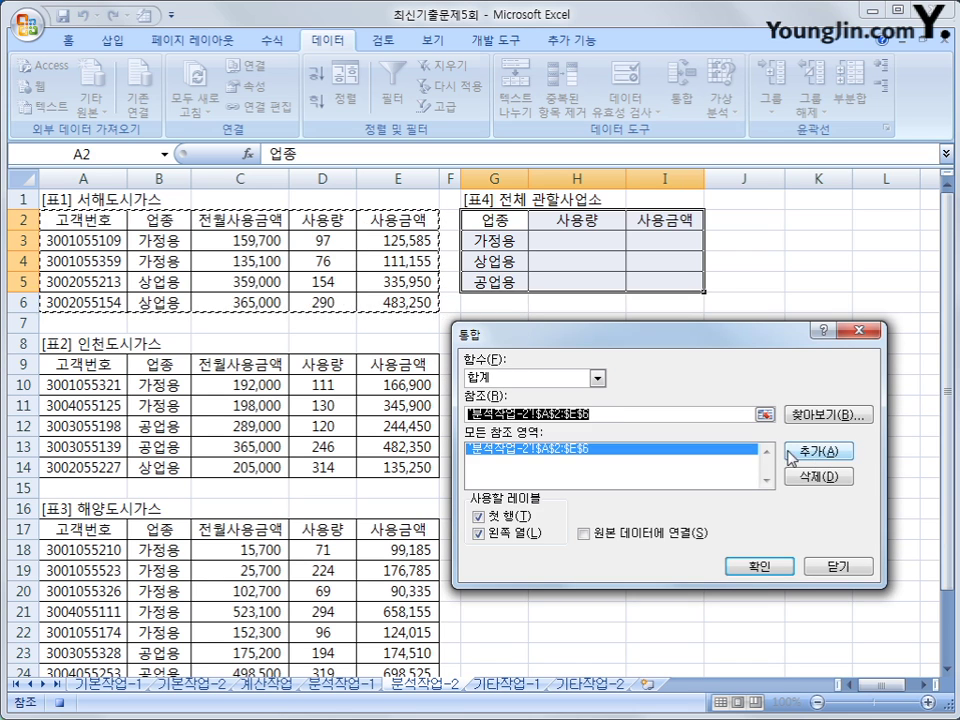
left_click_drag(80, 364, 392, 458)
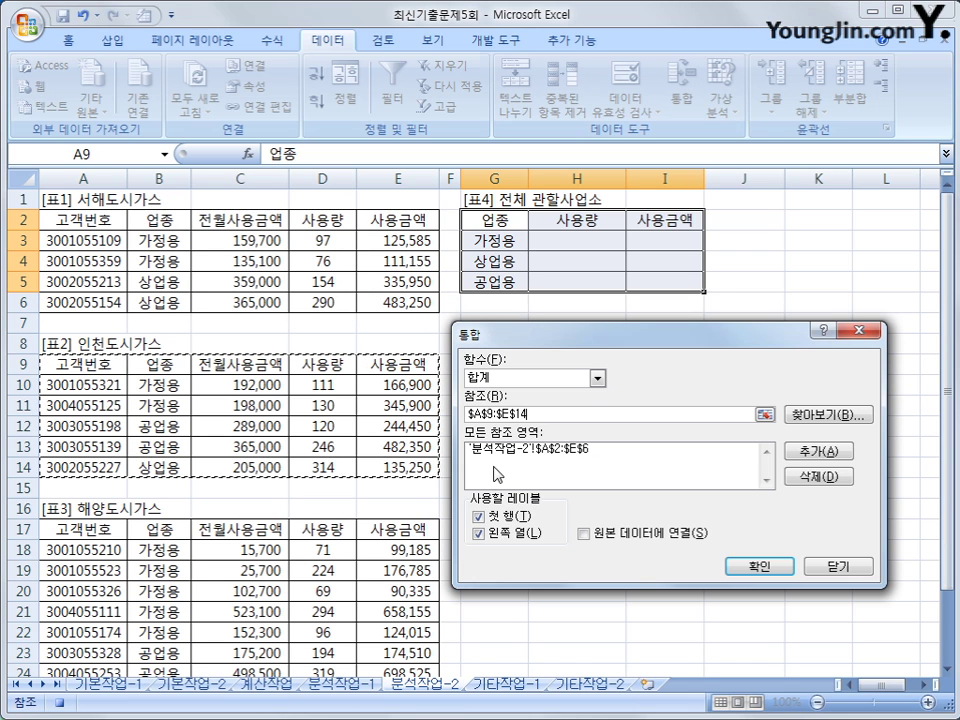
left_click(806, 452)
left_click_drag(103, 538, 400, 626)
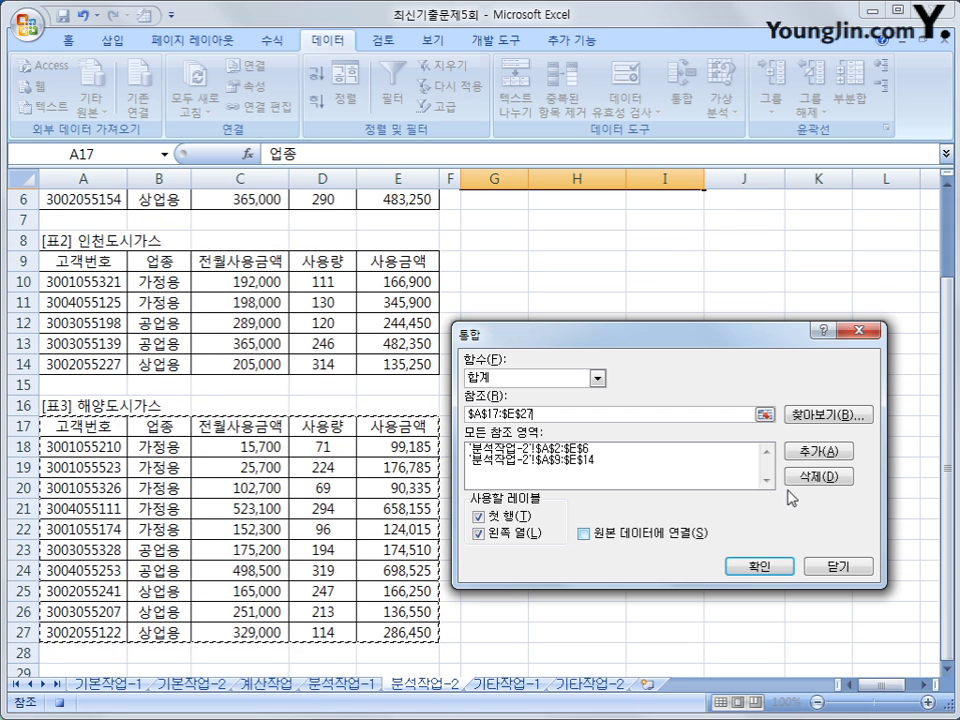
left_click(815, 452)
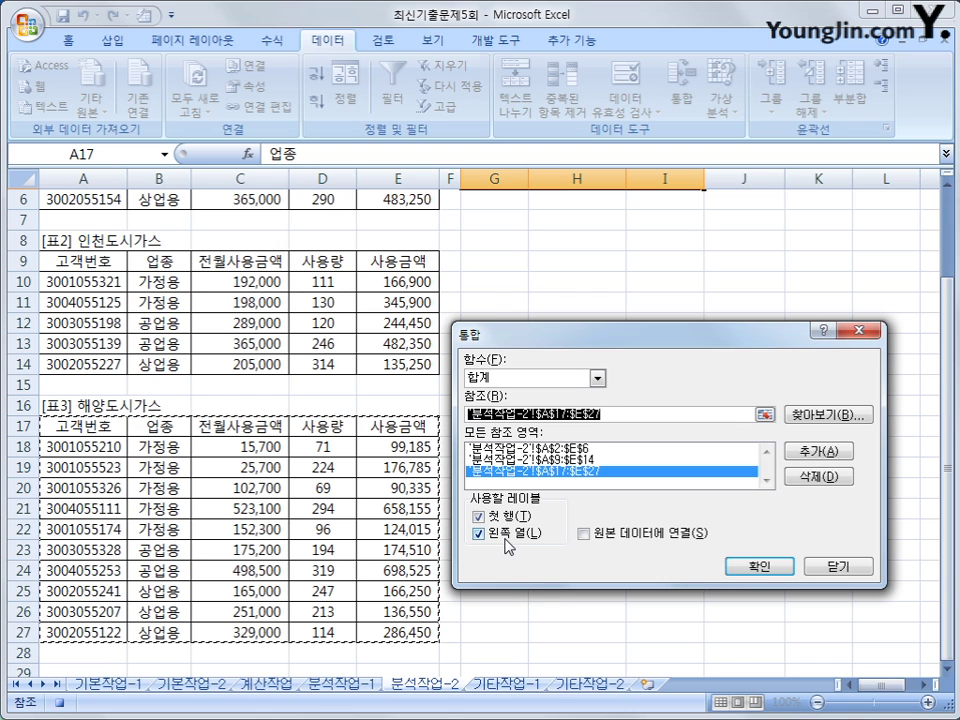
left_click(763, 570)
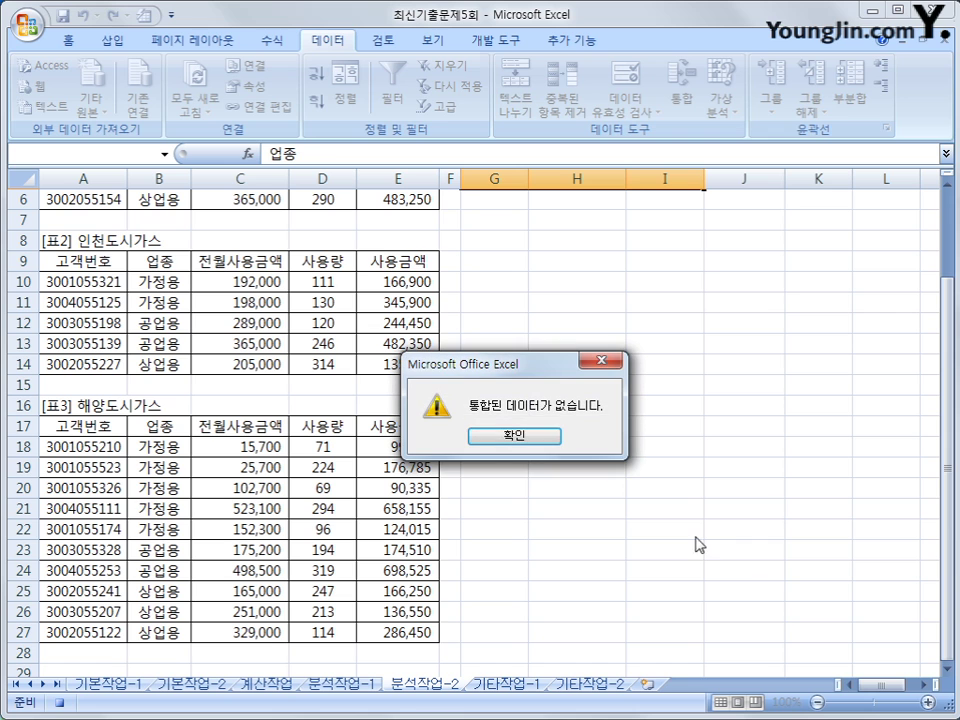
left_click(493, 438)
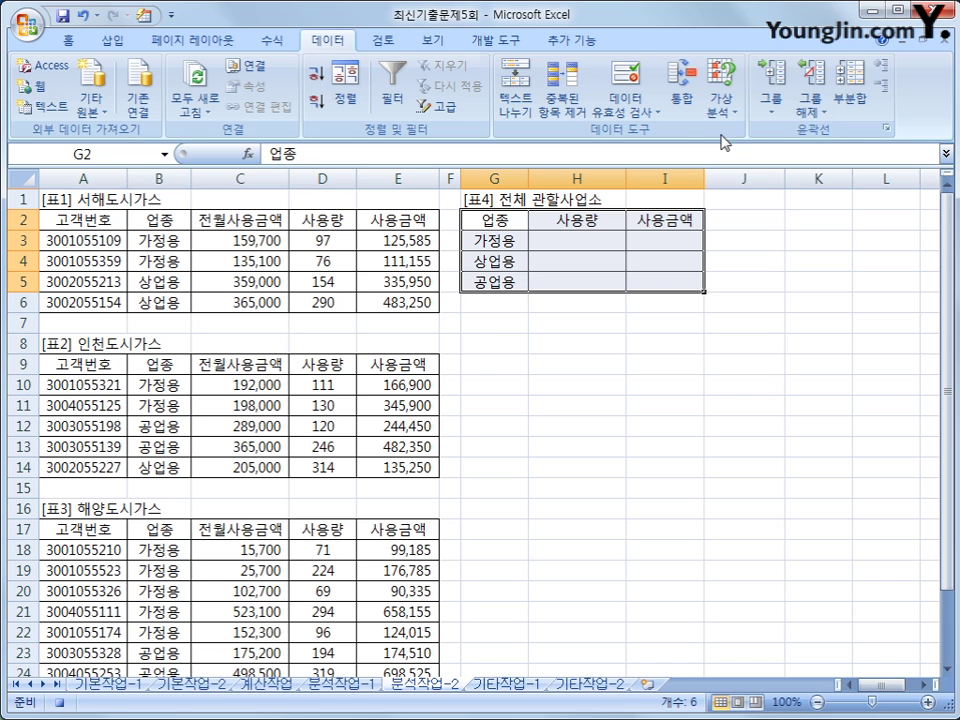
Step: Reopen the consolidation settings for 표4 and remove all three reference ranges that start in column A
left_click(681, 98)
left_click(497, 449)
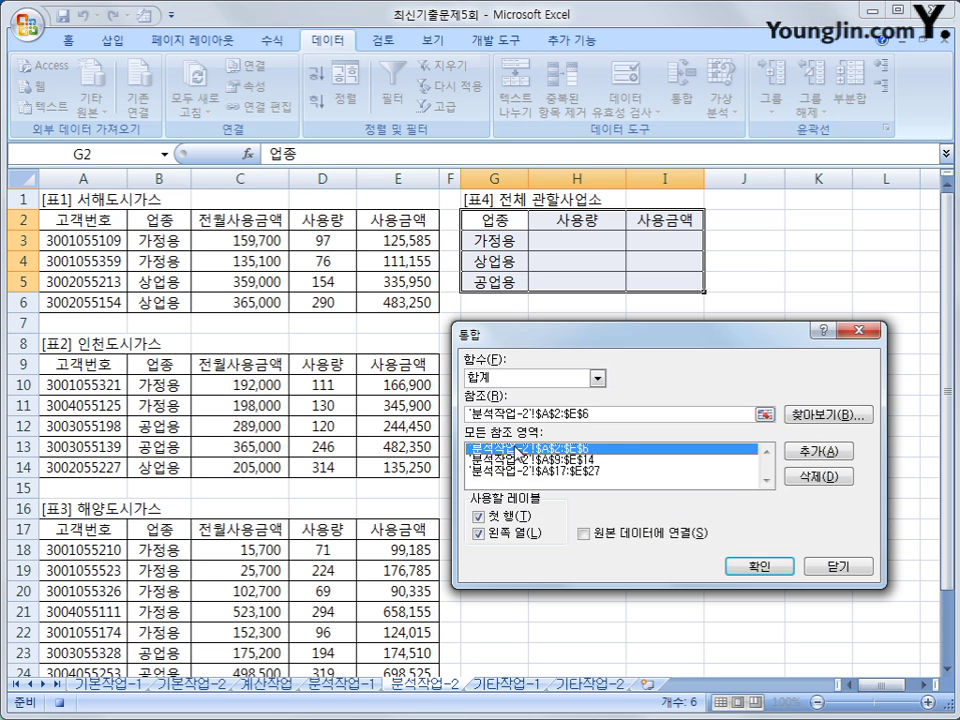
left_click(815, 477)
left_click(600, 460)
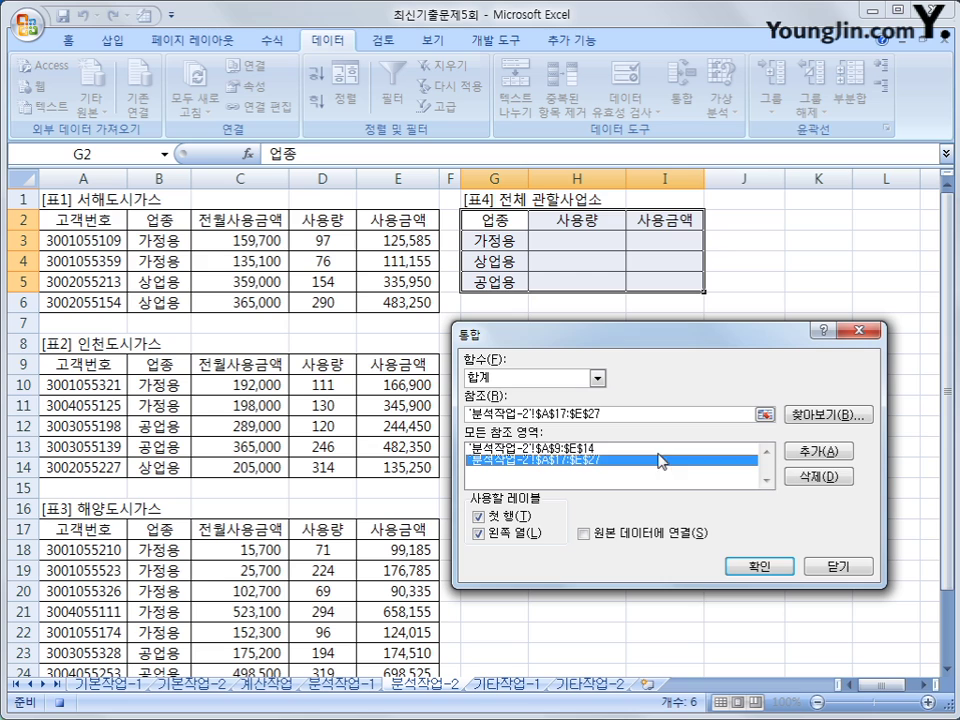
left_click(808, 477)
left_click(600, 449)
left_click(815, 477)
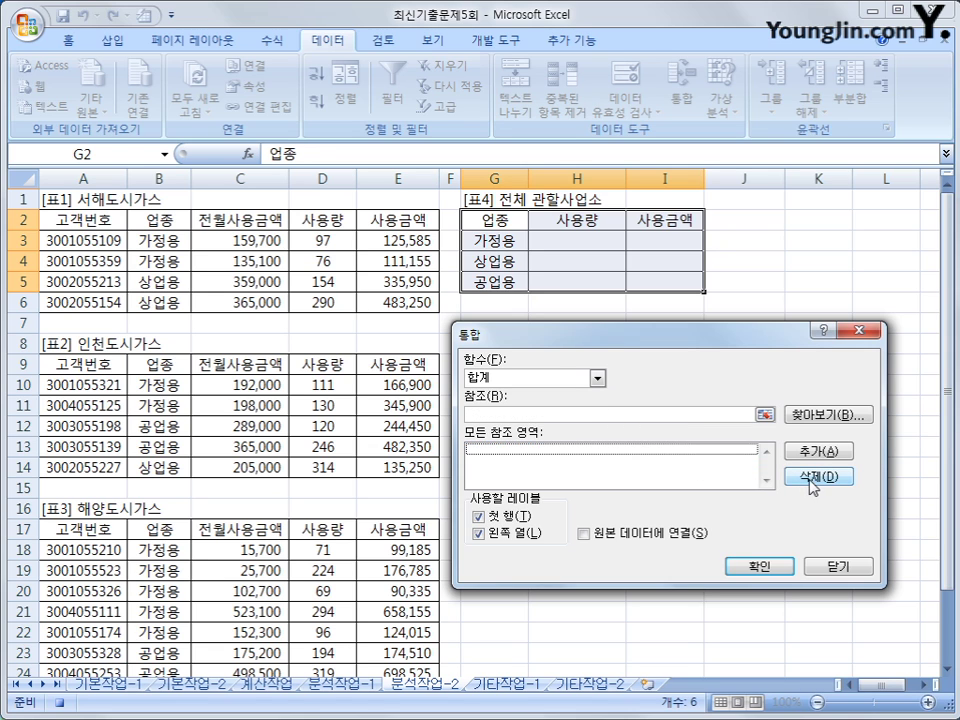
Step: Consolidate the ranges B2:E6, B9:E14 and B17:E27 into 표4 with the 합계 function, using top-row and left-column labels
left_click(518, 413)
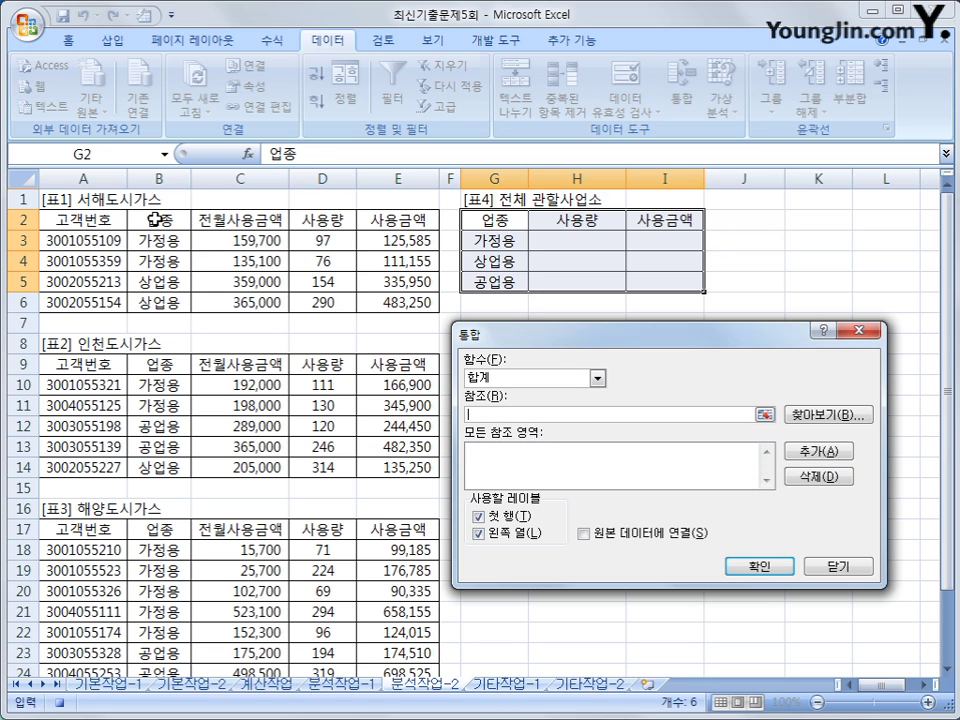
left_click_drag(155, 219, 410, 311)
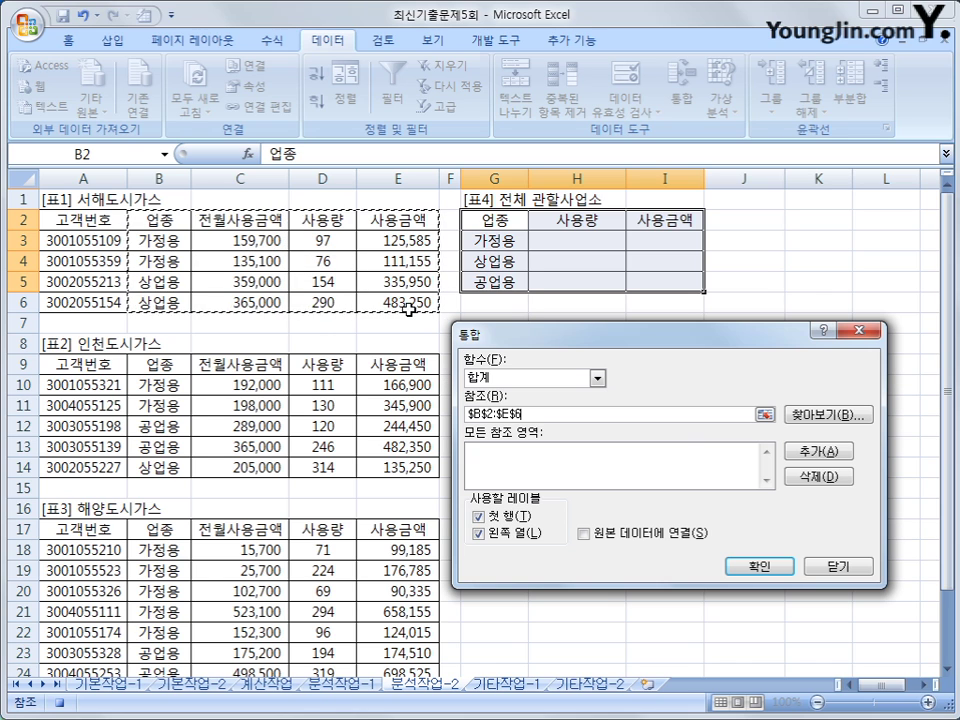
left_click(818, 451)
left_click_drag(158, 364, 407, 472)
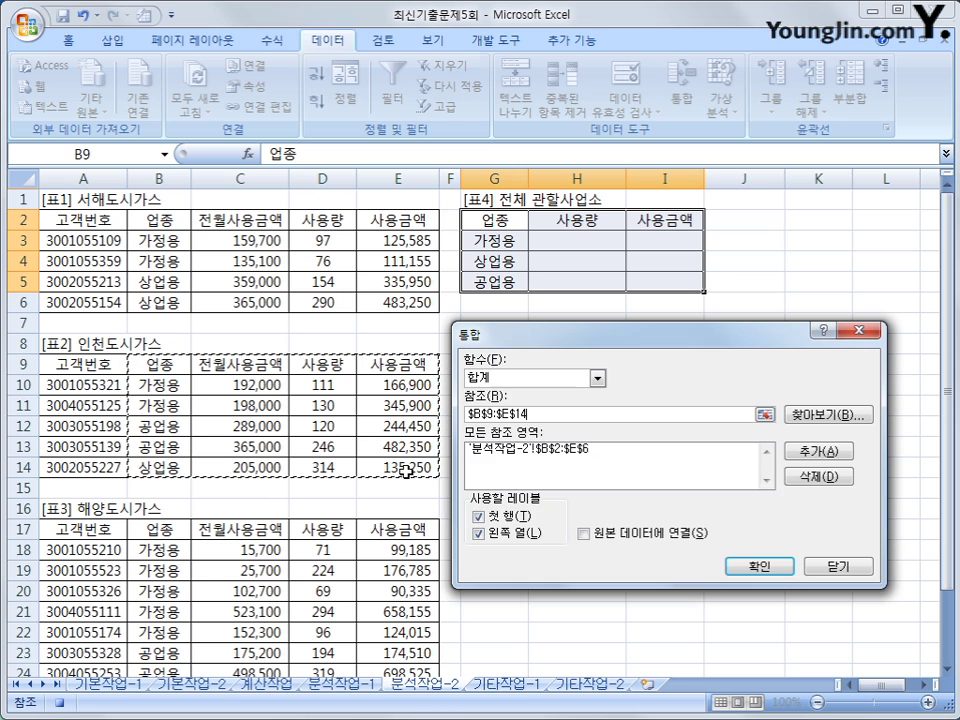
left_click(818, 451)
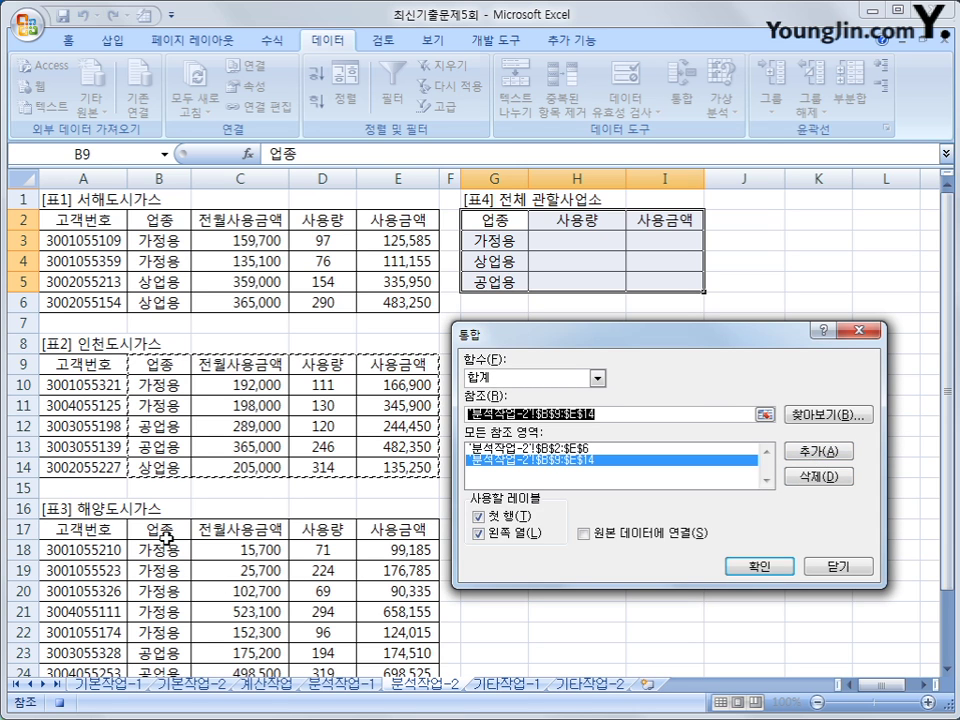
left_click_drag(165, 538, 397, 640)
left_click(818, 451)
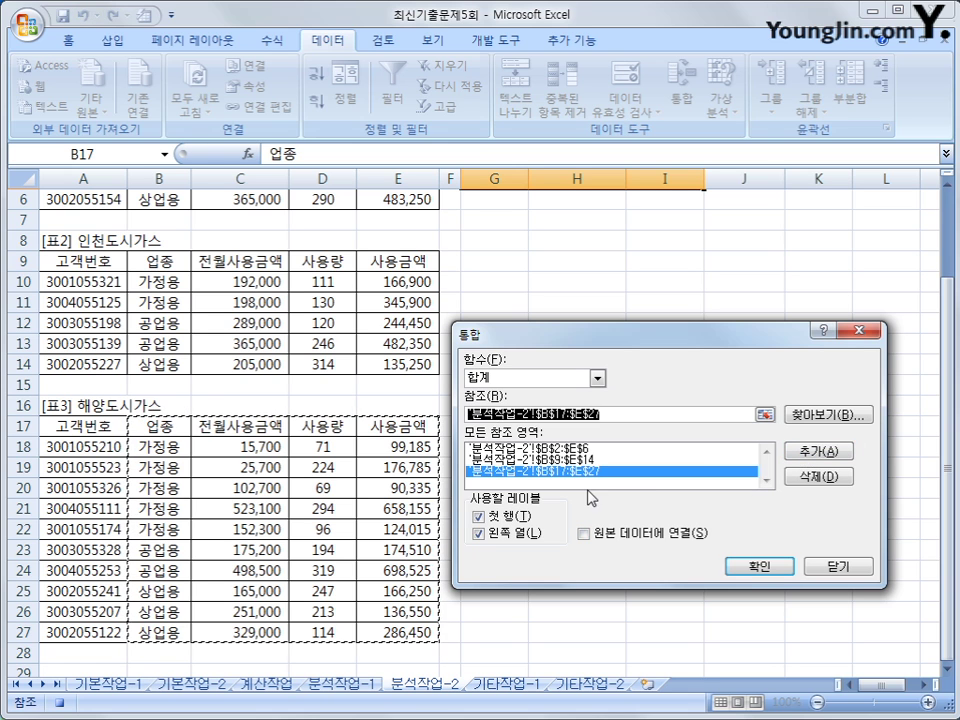
left_click(762, 567)
scroll(683, 537, "up", 2)
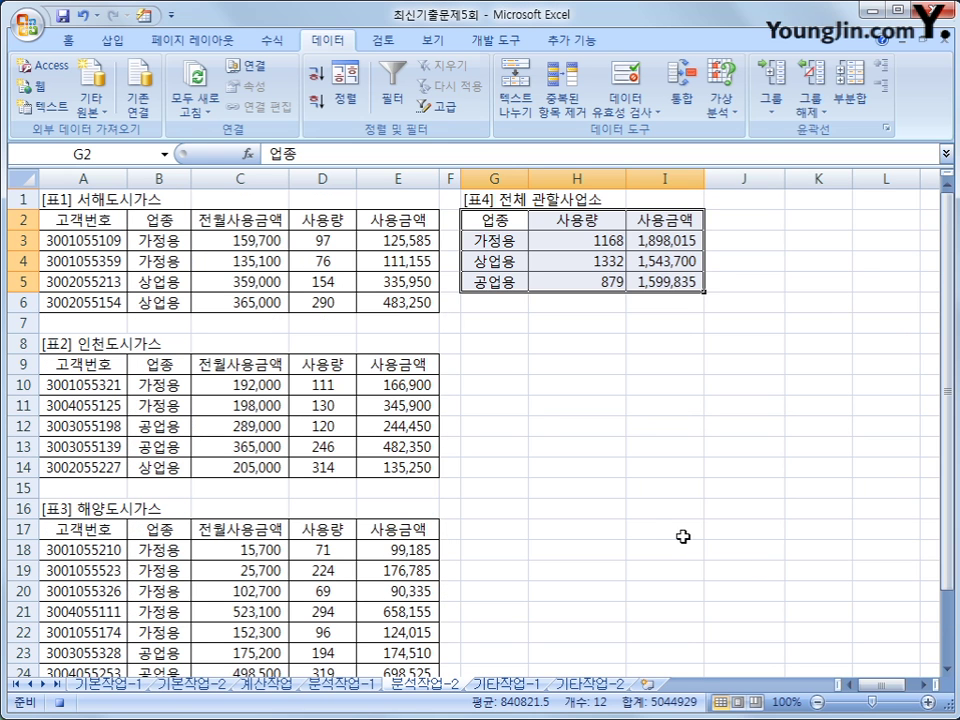
left_click(656, 285)
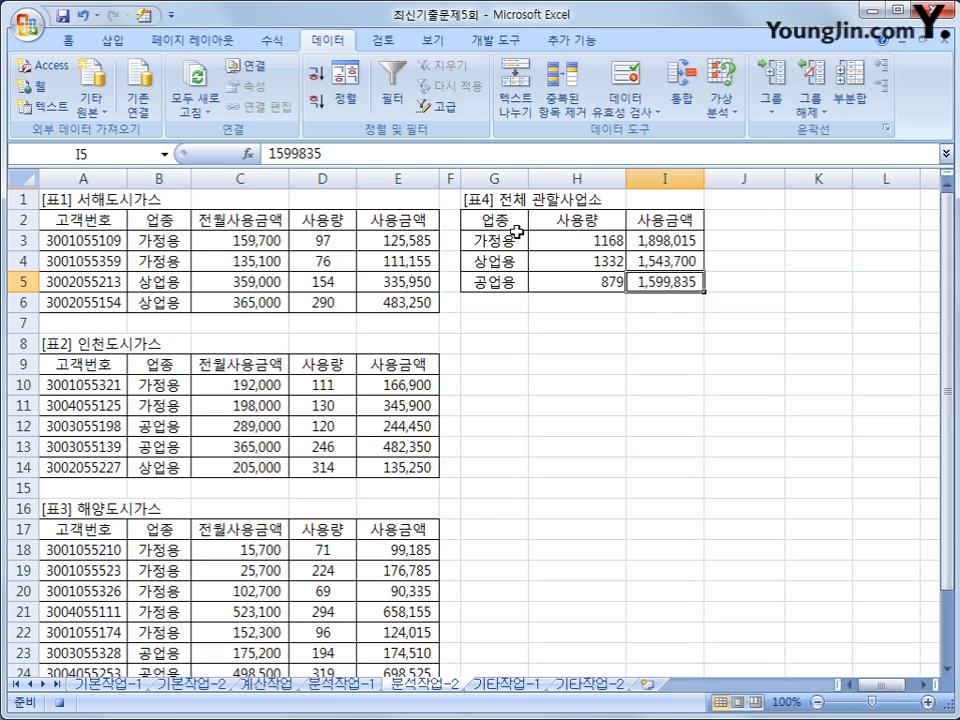
left_click_drag(510, 220, 495, 272)
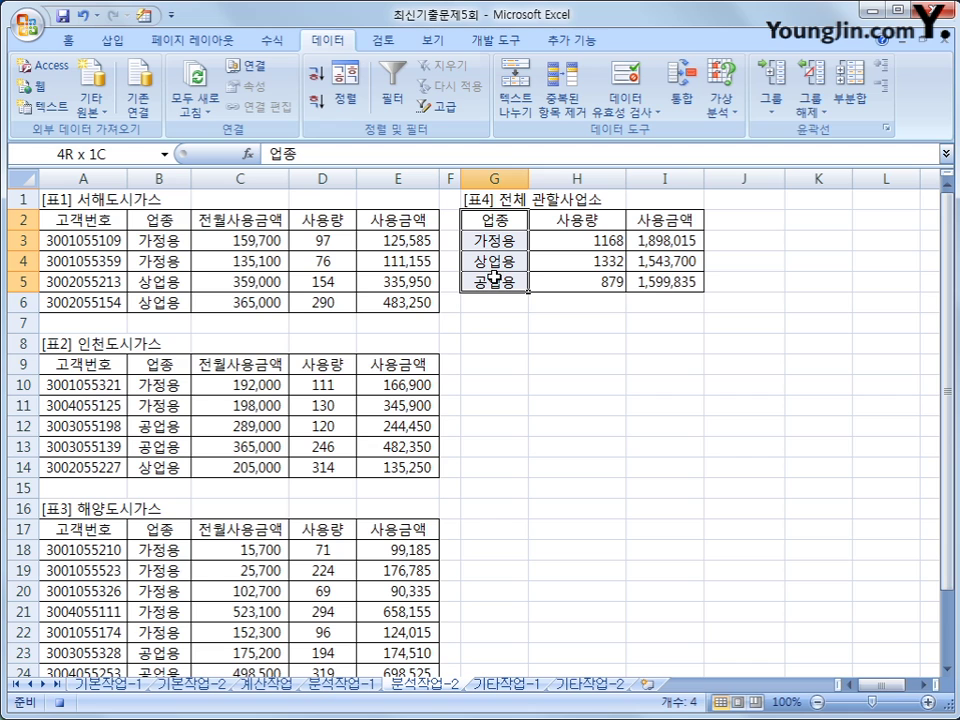
left_click_drag(155, 220, 158, 303)
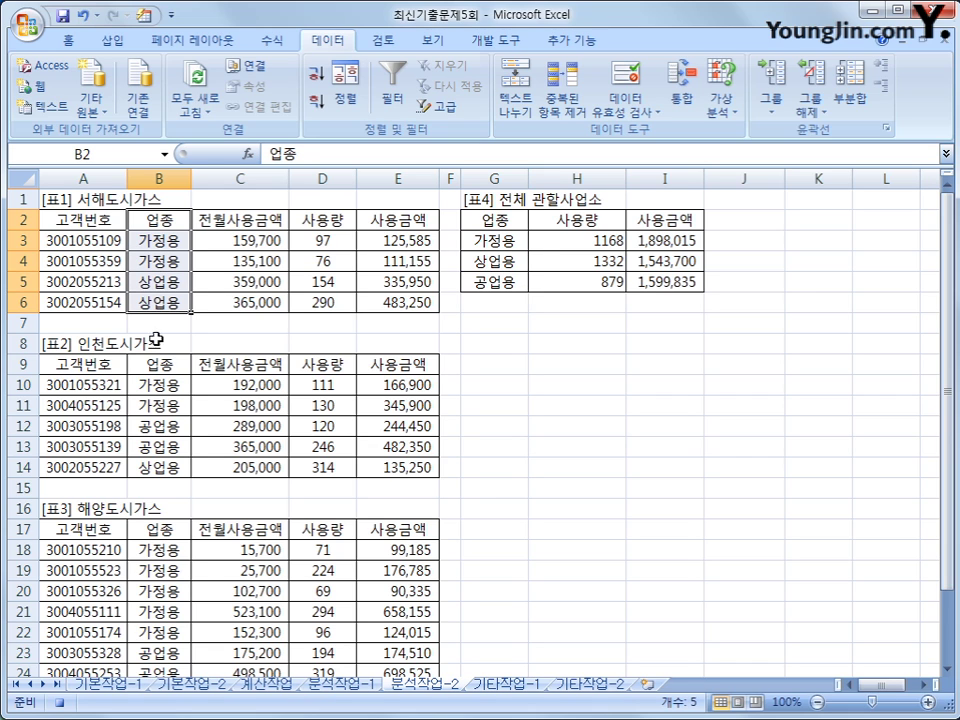
left_click_drag(150, 216, 408, 306)
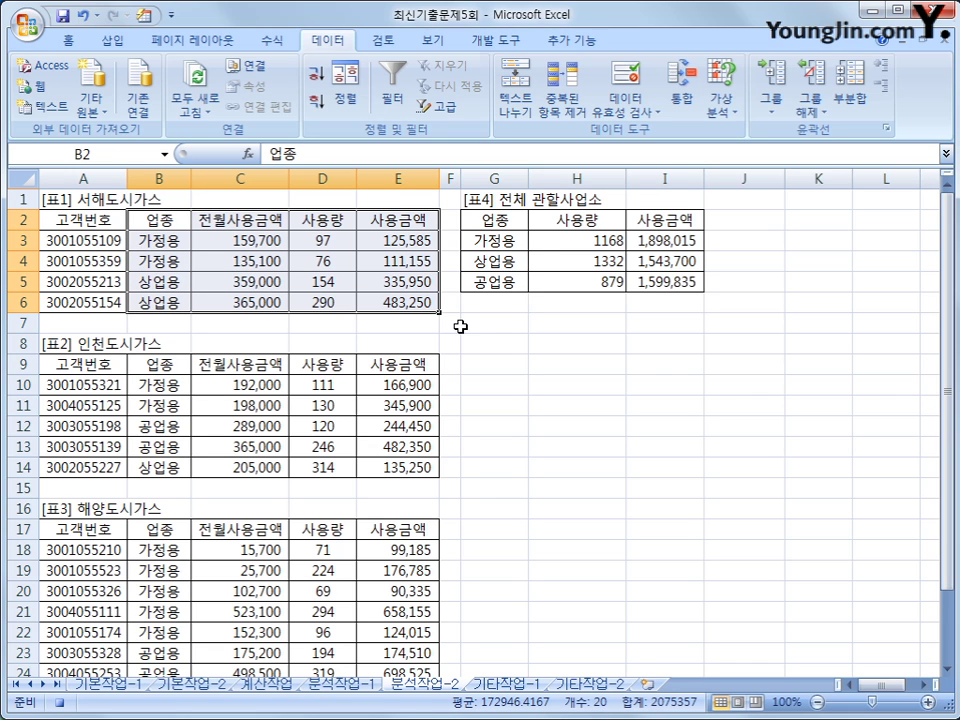
Step: Select empty cell I9 outside the tables and stop recording the macro
left_click(644, 364)
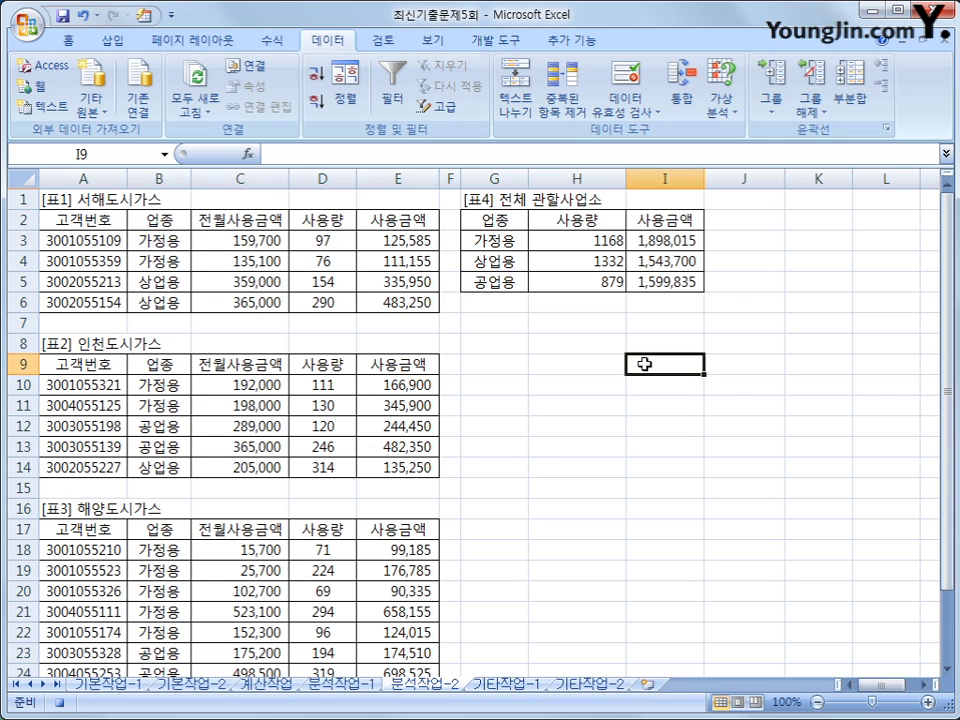
left_click(496, 40)
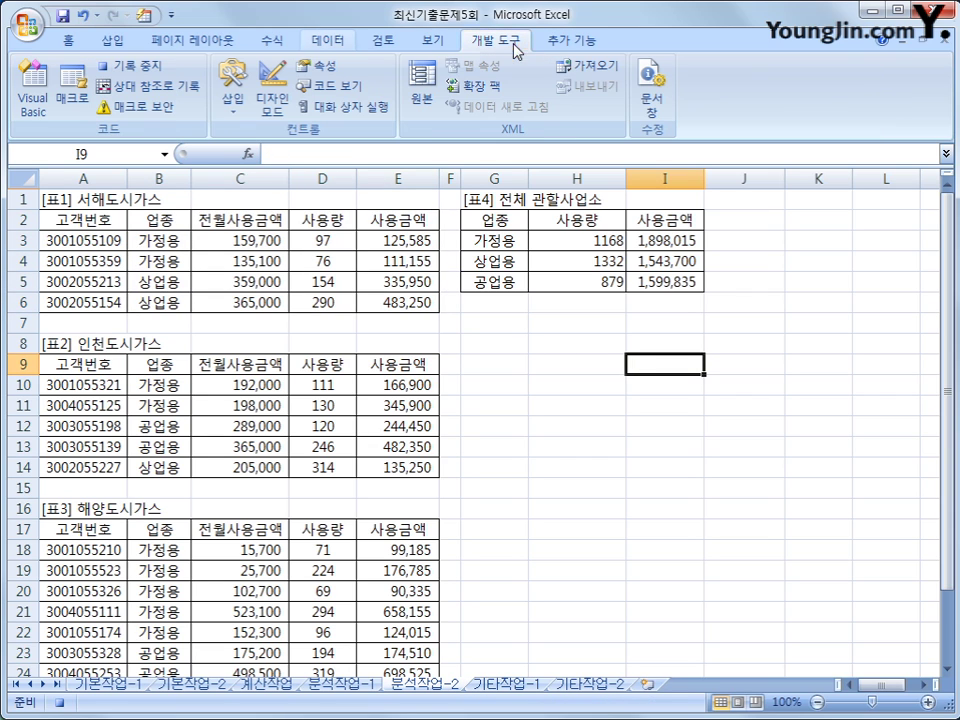
left_click(145, 67)
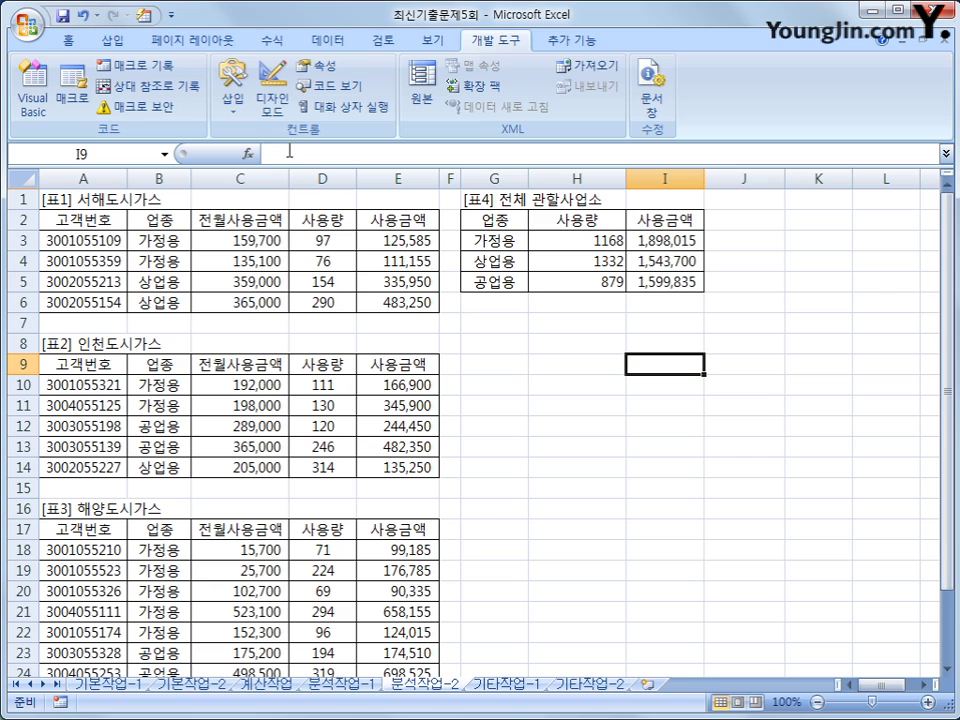
Step: Add a form-control button over about G8:H9, assigned to the 합계통합 macro and labelled 합계통합
left_click(232, 100)
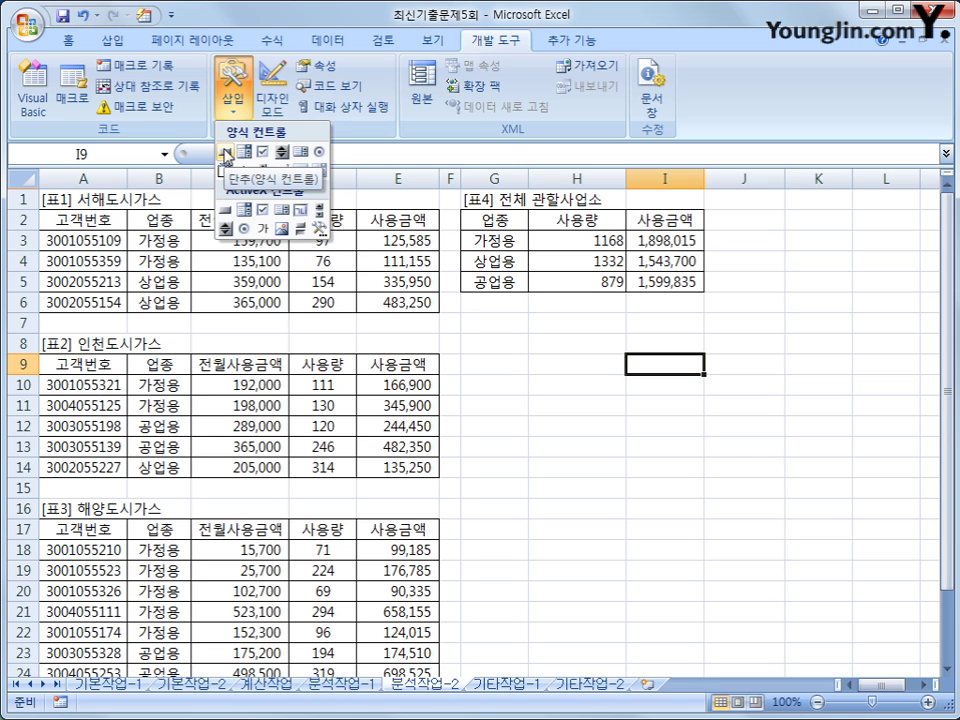
left_click(226, 152)
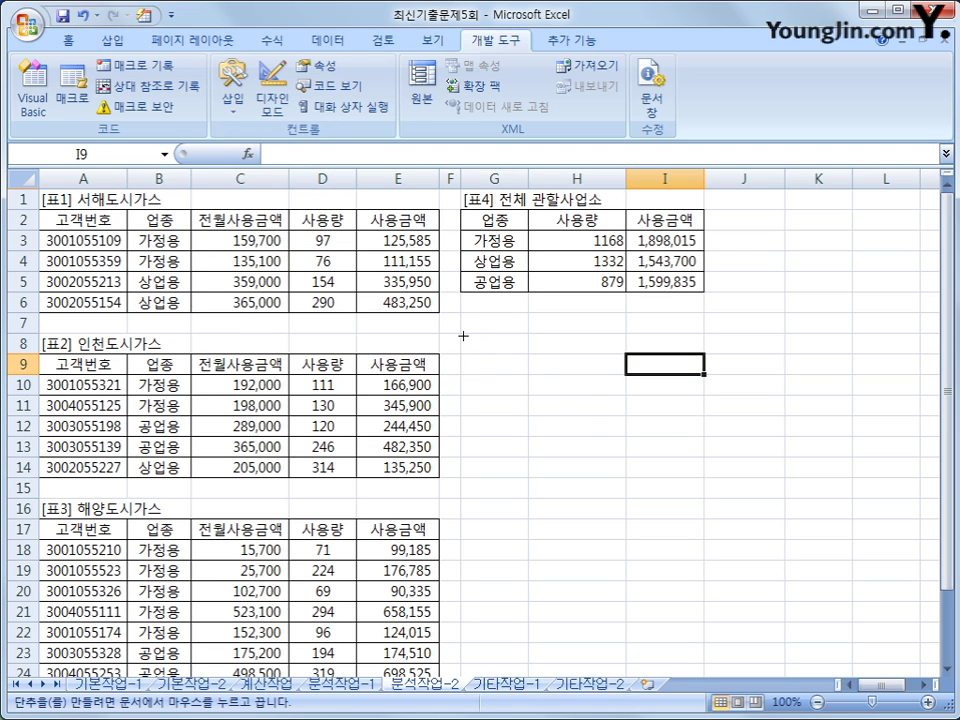
left_click_drag(461, 333, 601, 384)
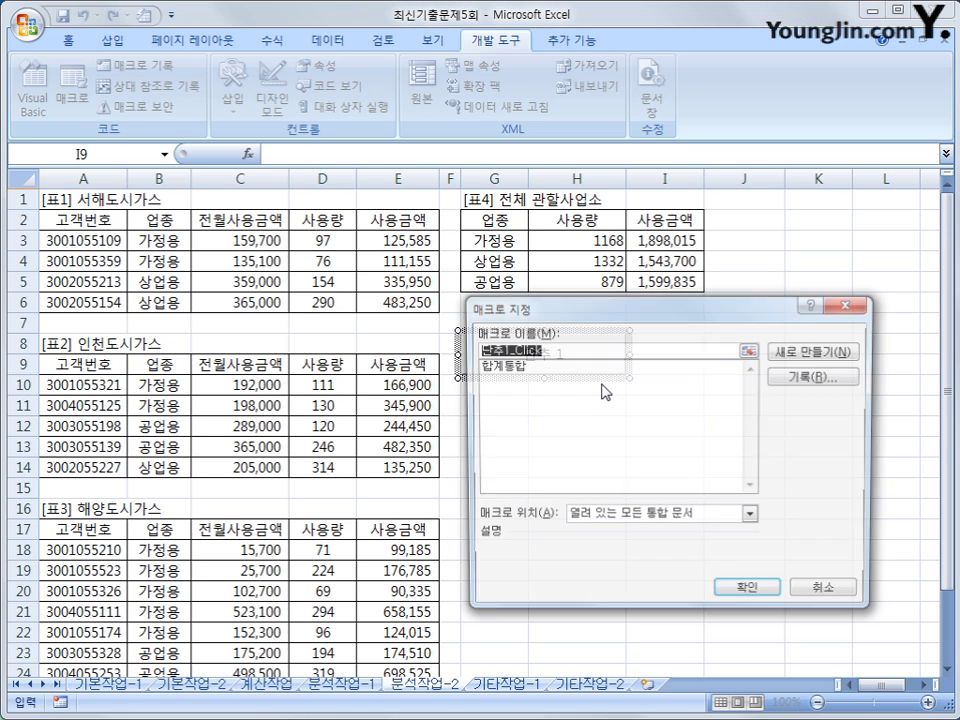
left_click(519, 369)
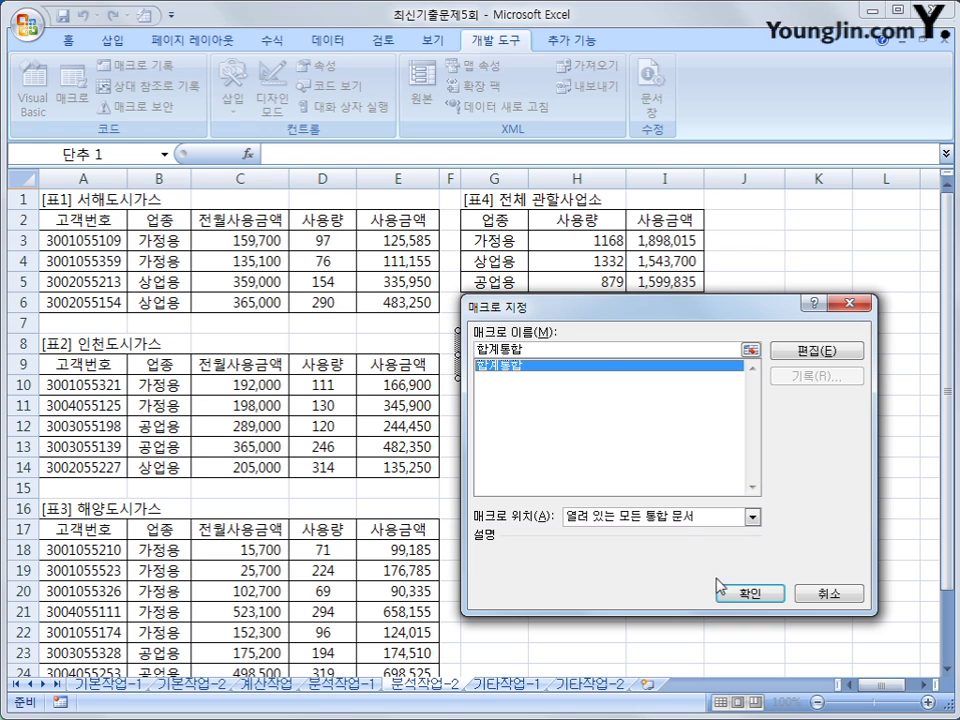
left_click(750, 593)
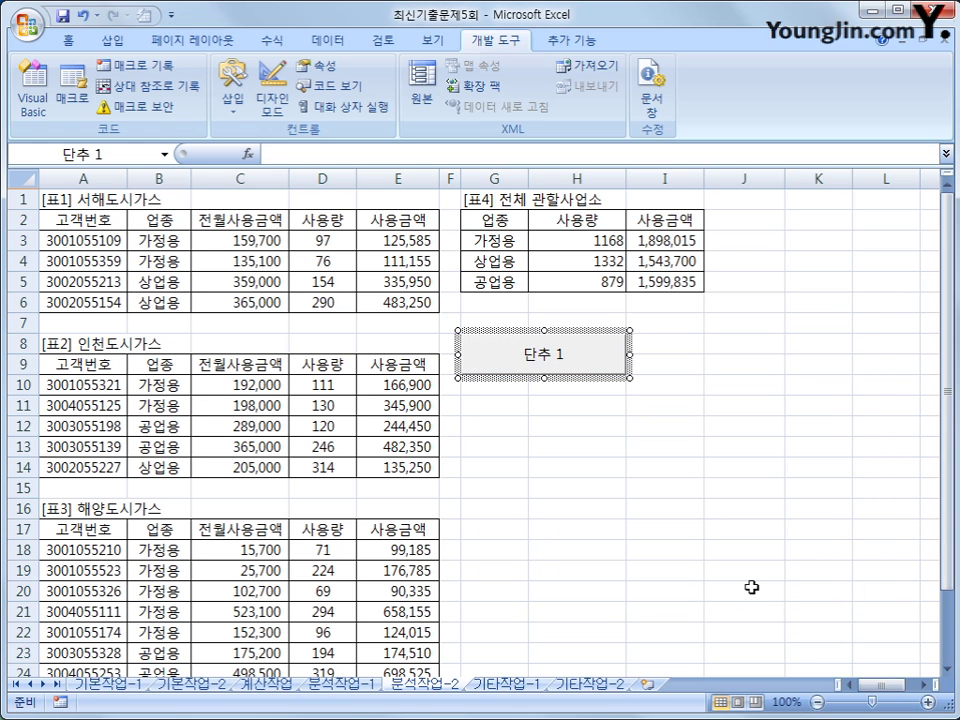
type("합계통합")
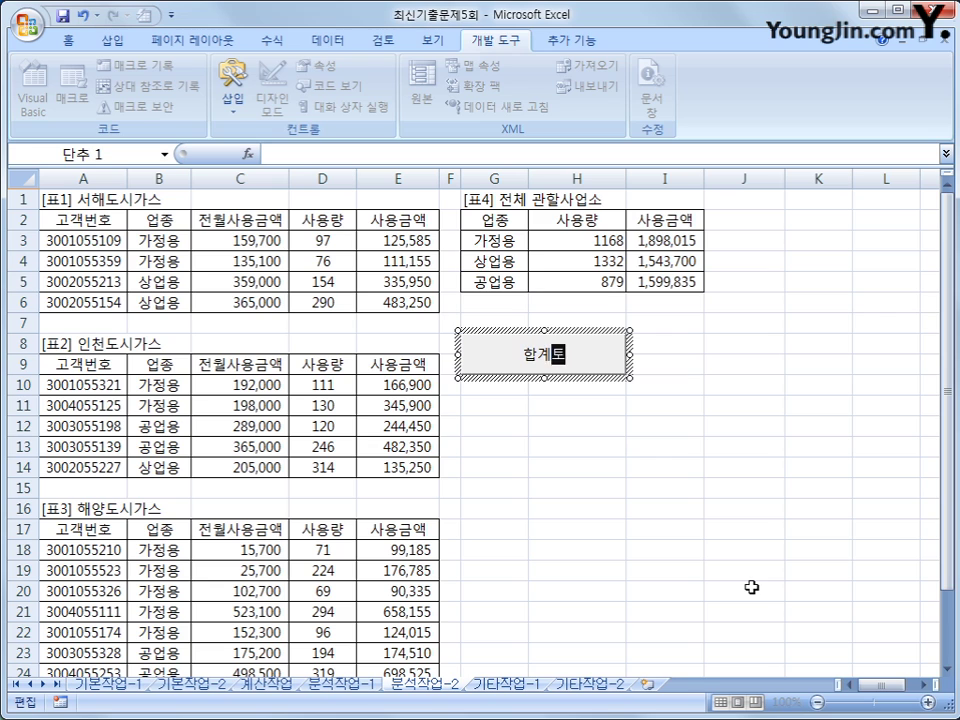
left_click(751, 587)
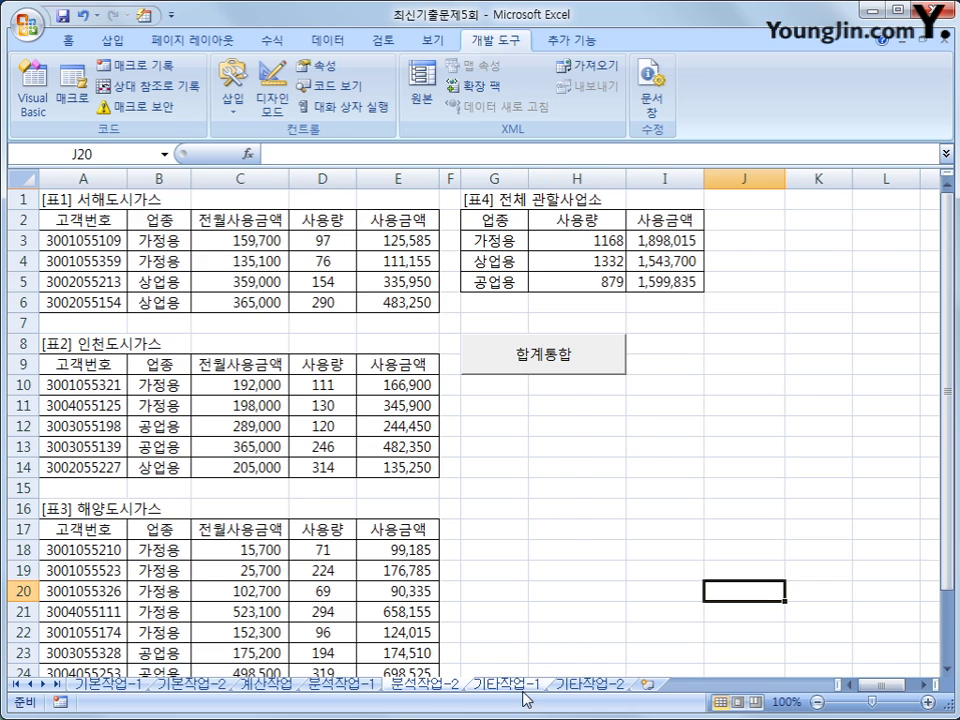
Step: Go to the 기타작업-1 sheet and select its column chart
left_click(507, 684)
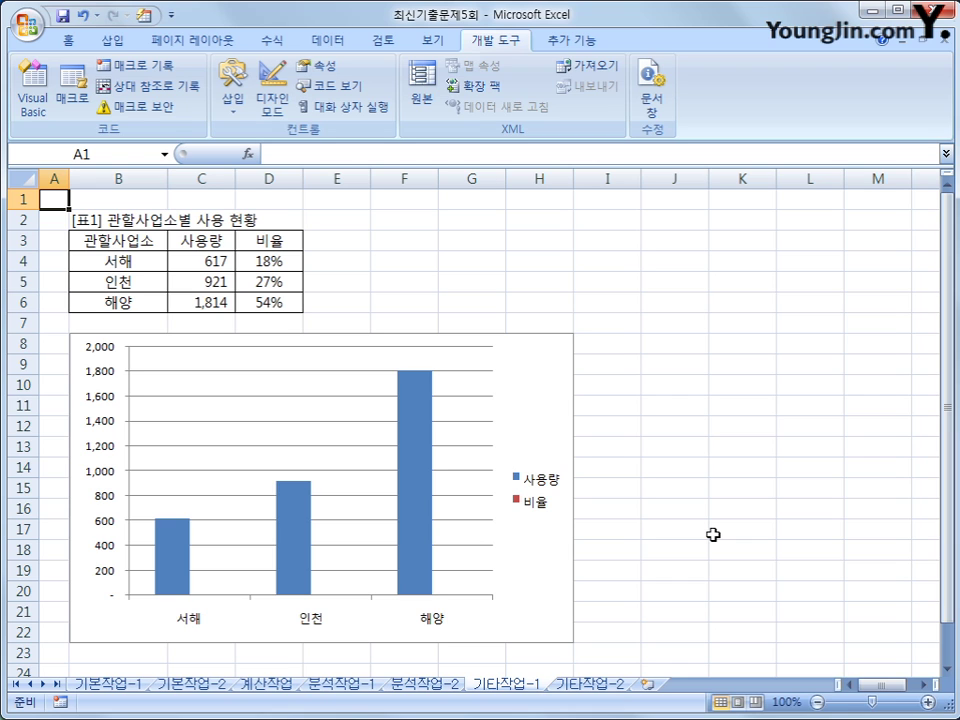
left_click(545, 403)
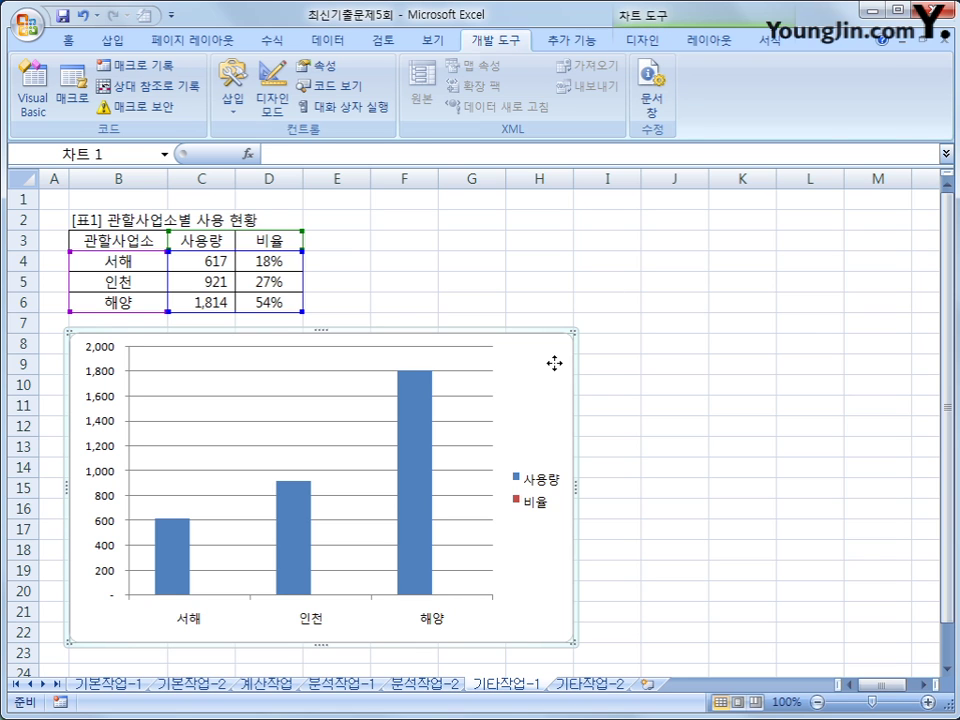
left_click(643, 40)
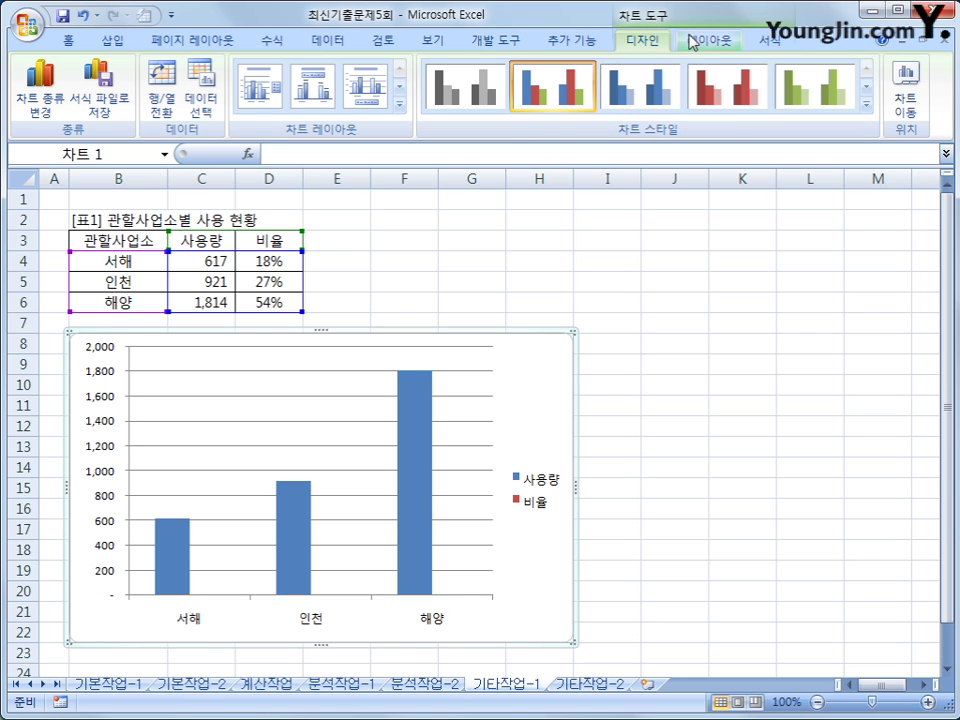
left_click(722, 42)
left_click(766, 42)
left_click(708, 42)
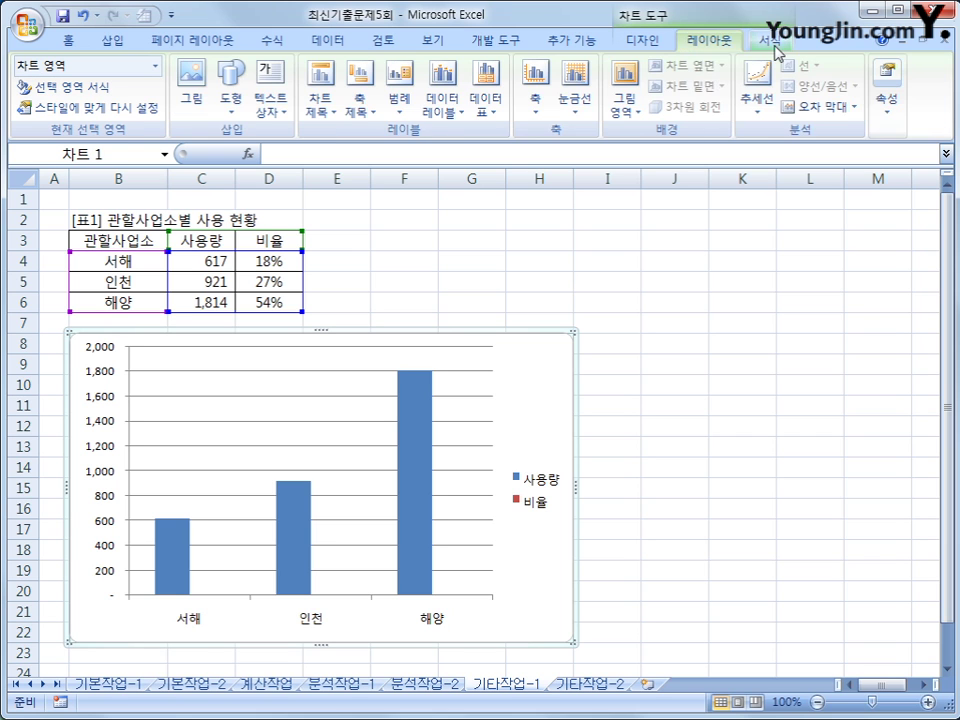
left_click(766, 42)
left_click(710, 42)
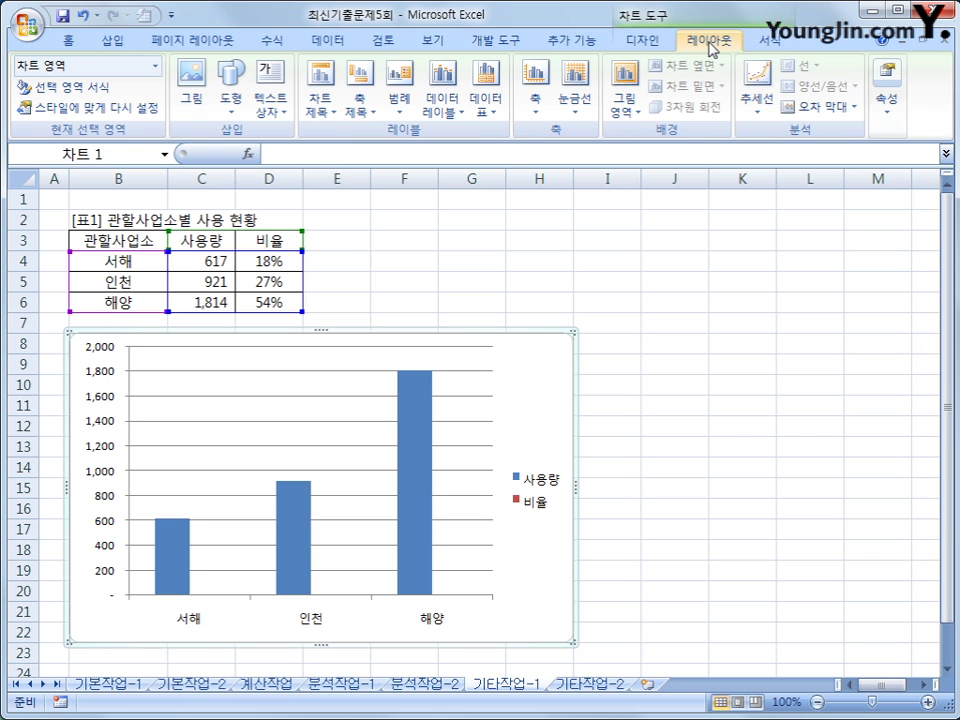
left_click(760, 42)
Step: Change only the chart's 비율 series to a line chart (꺾은선형) with markers
left_click(711, 45)
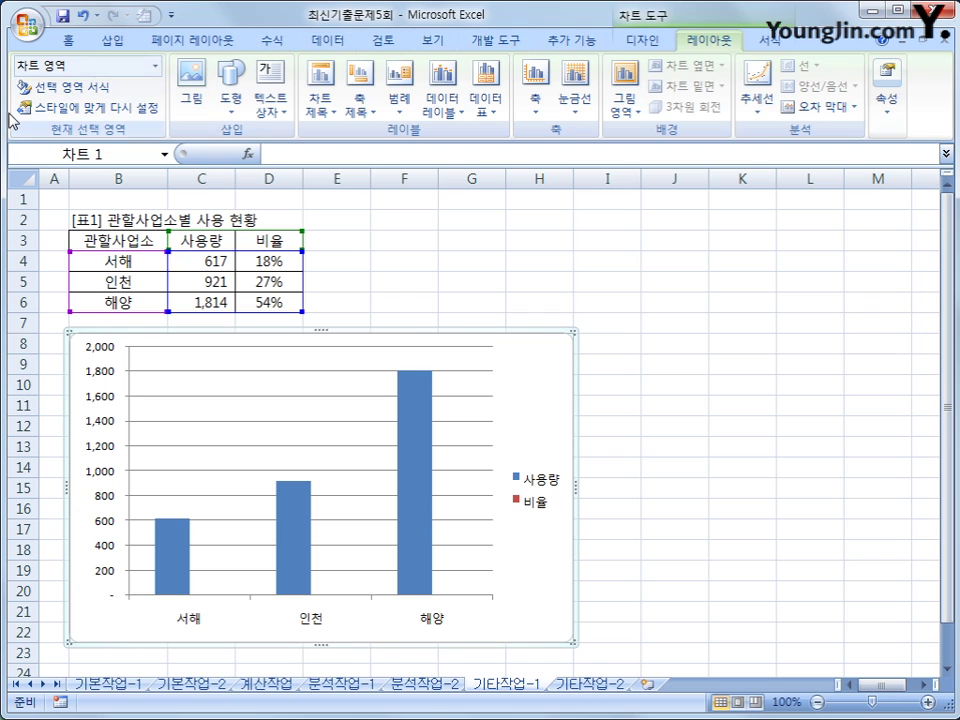
left_click(156, 66)
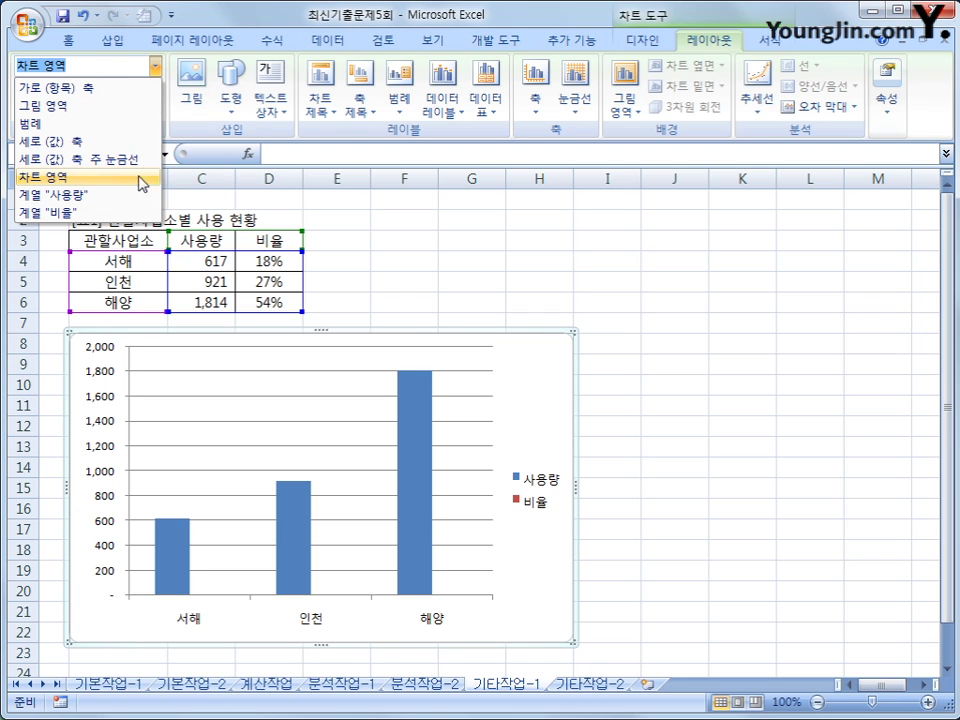
left_click(130, 213)
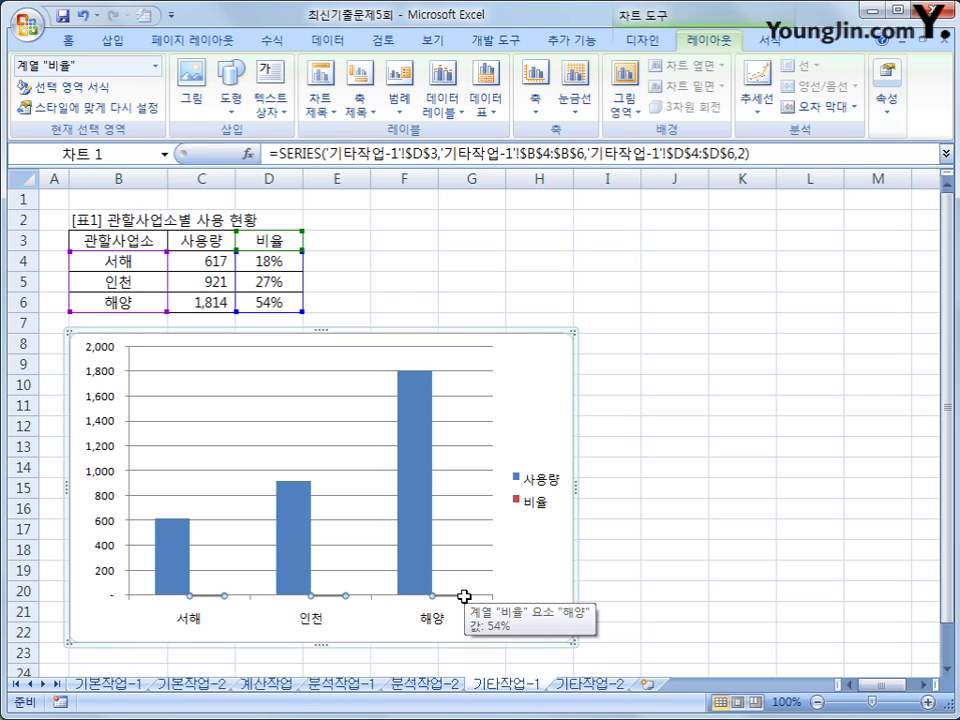
left_click(660, 42)
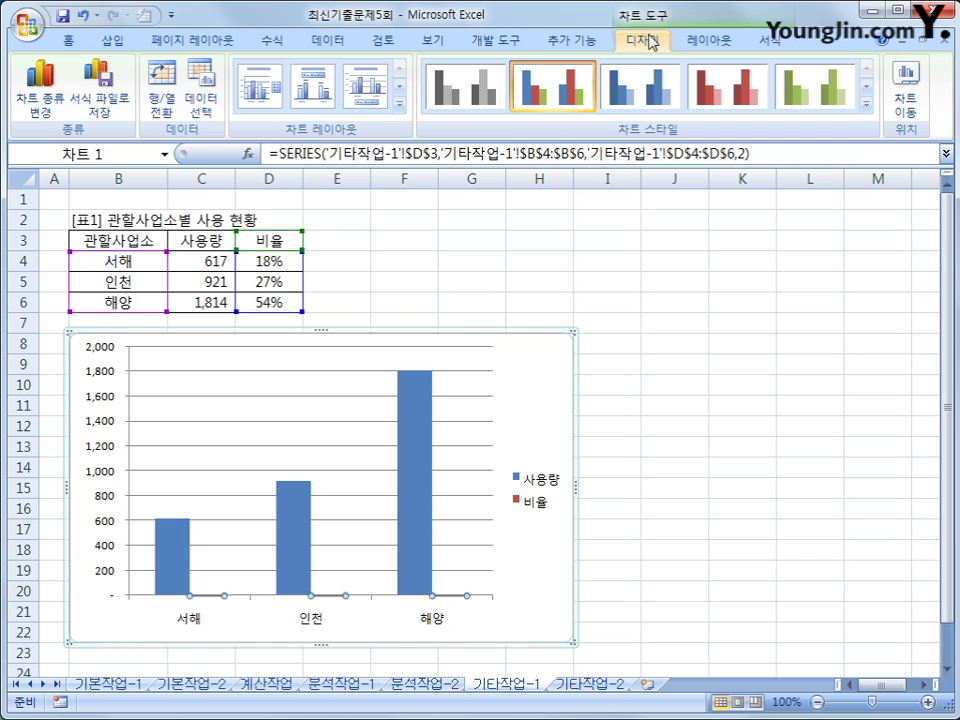
left_click(37, 116)
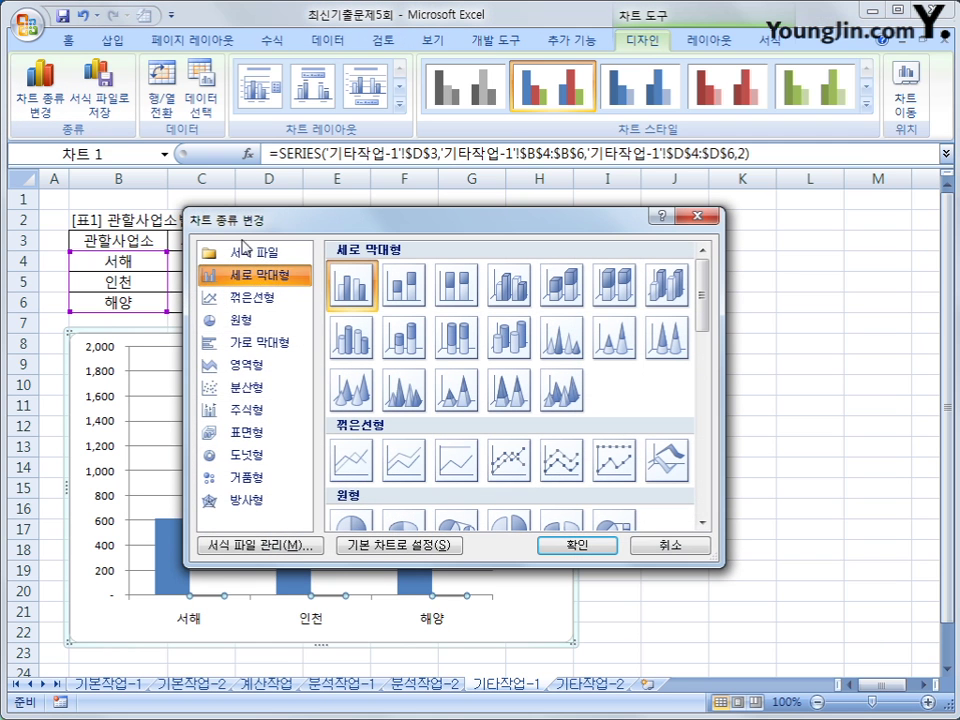
left_click(511, 468)
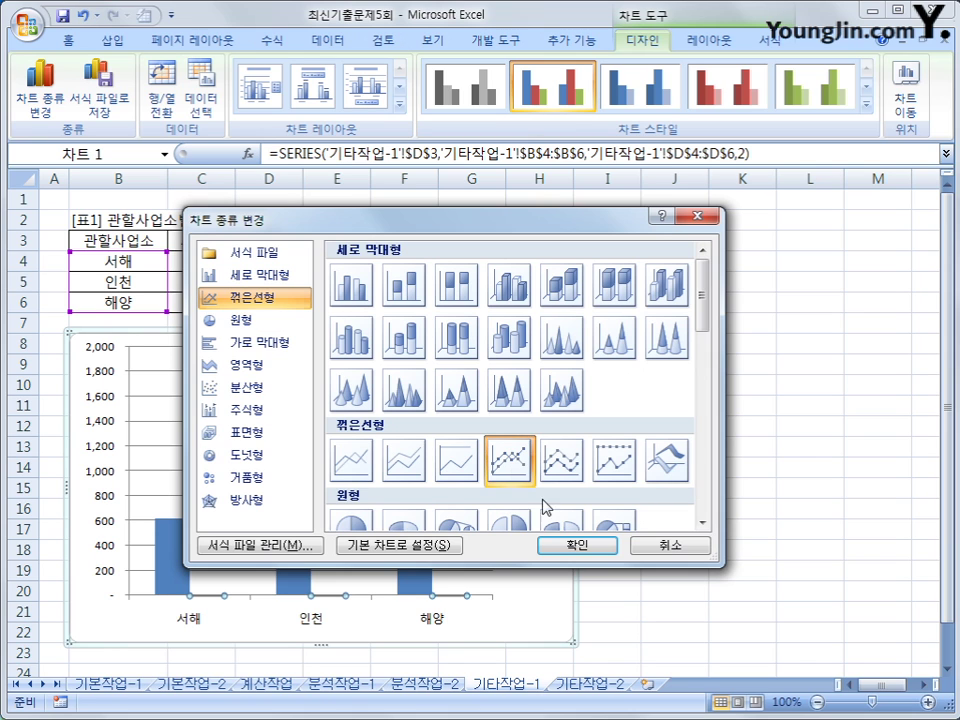
left_click(562, 544)
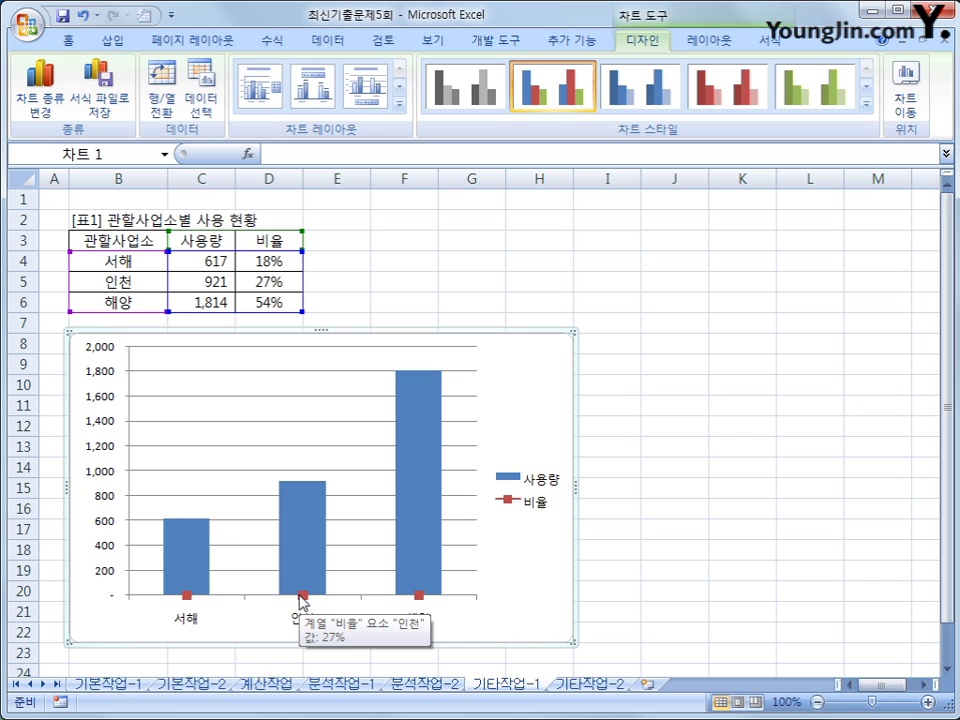
Step: Assign the 비율 line series to the secondary axis (보조 축) in its data series format
left_click(303, 597)
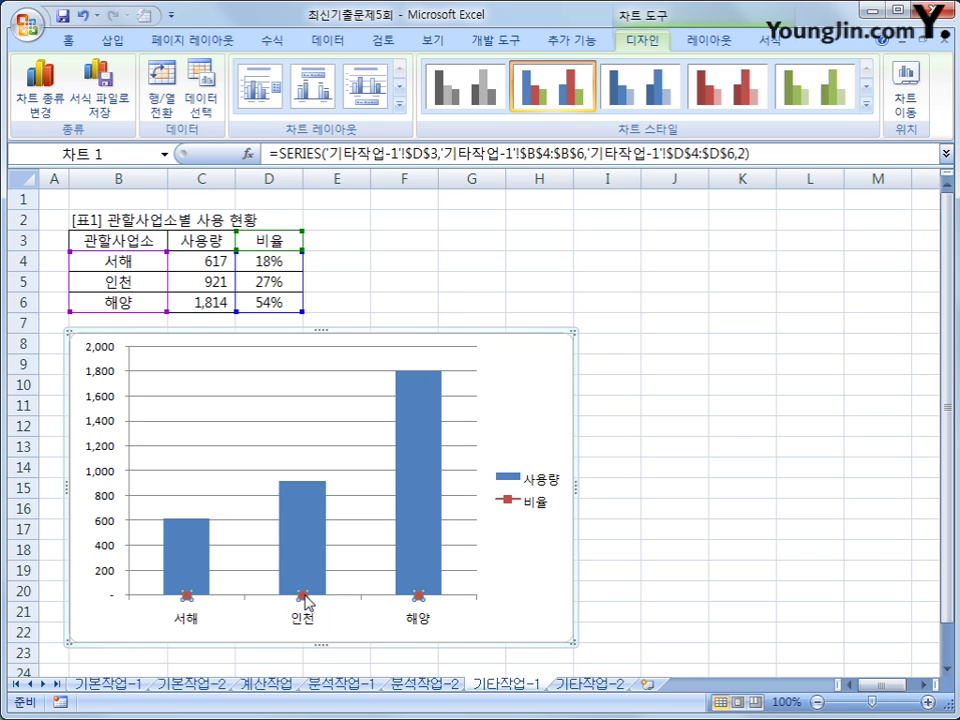
right_click(306, 601)
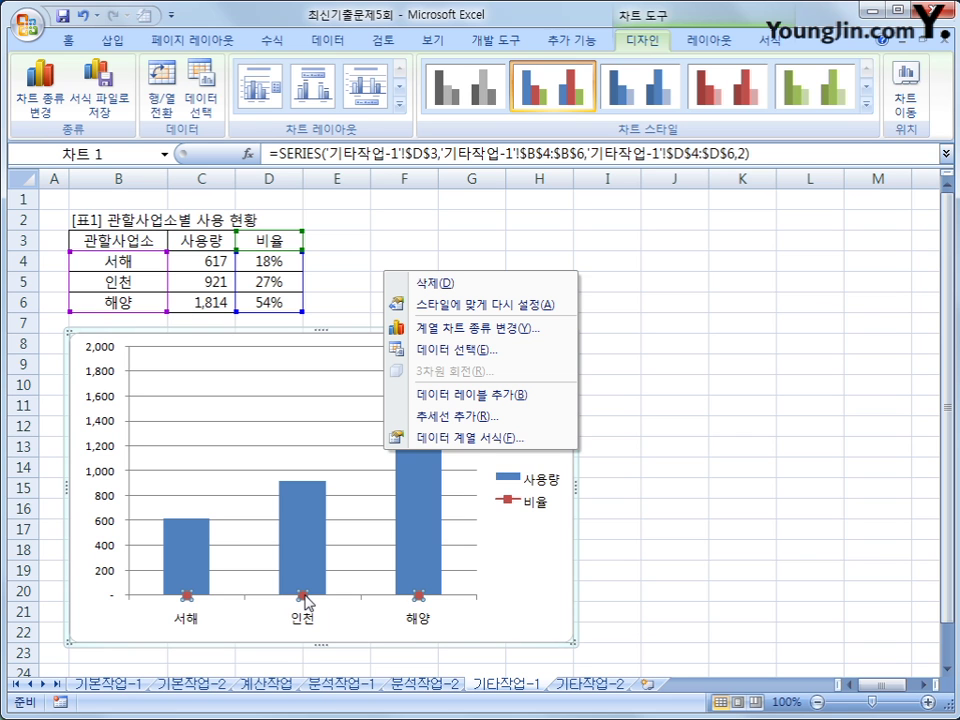
left_click(488, 442)
left_click(450, 220)
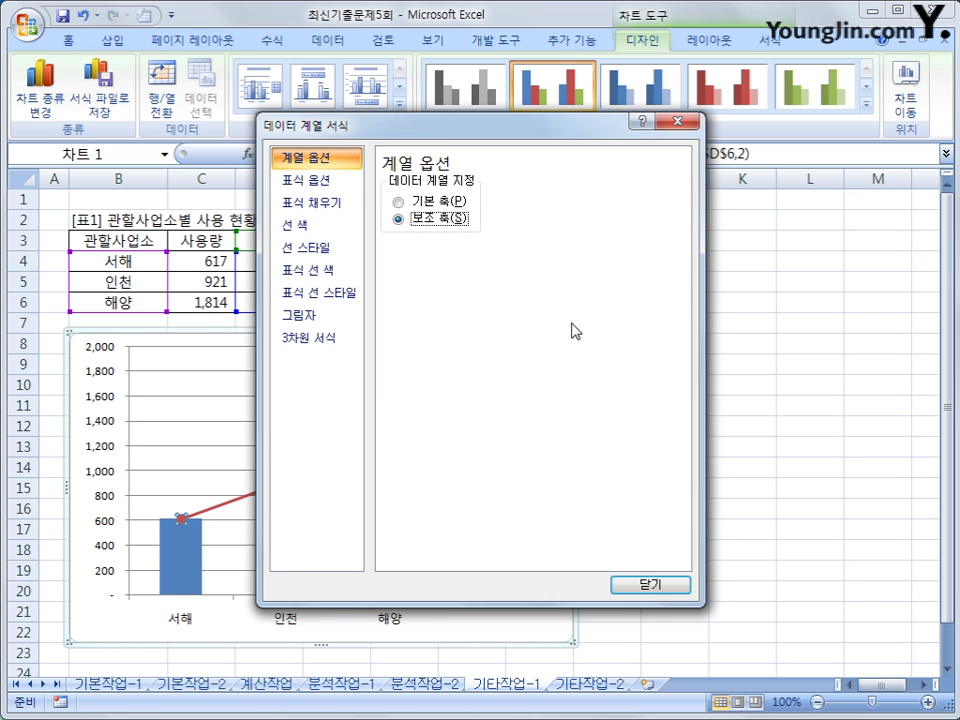
Step: Close the data series format and add the title 관할사업소별 사용 현황 above the chart
left_click(660, 584)
left_click(750, 566)
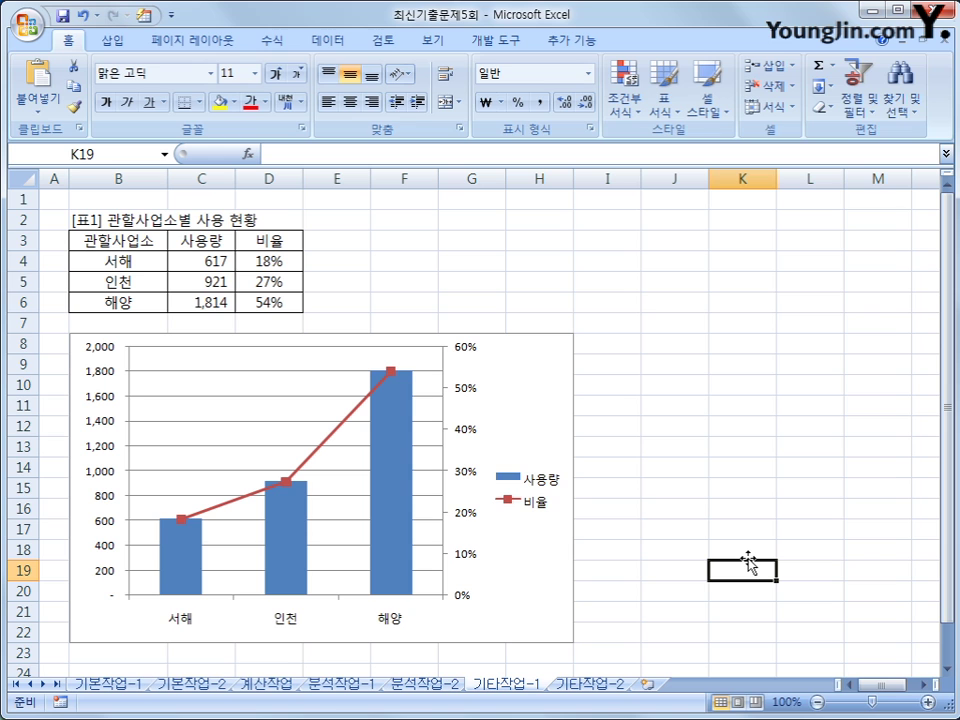
left_click(521, 373)
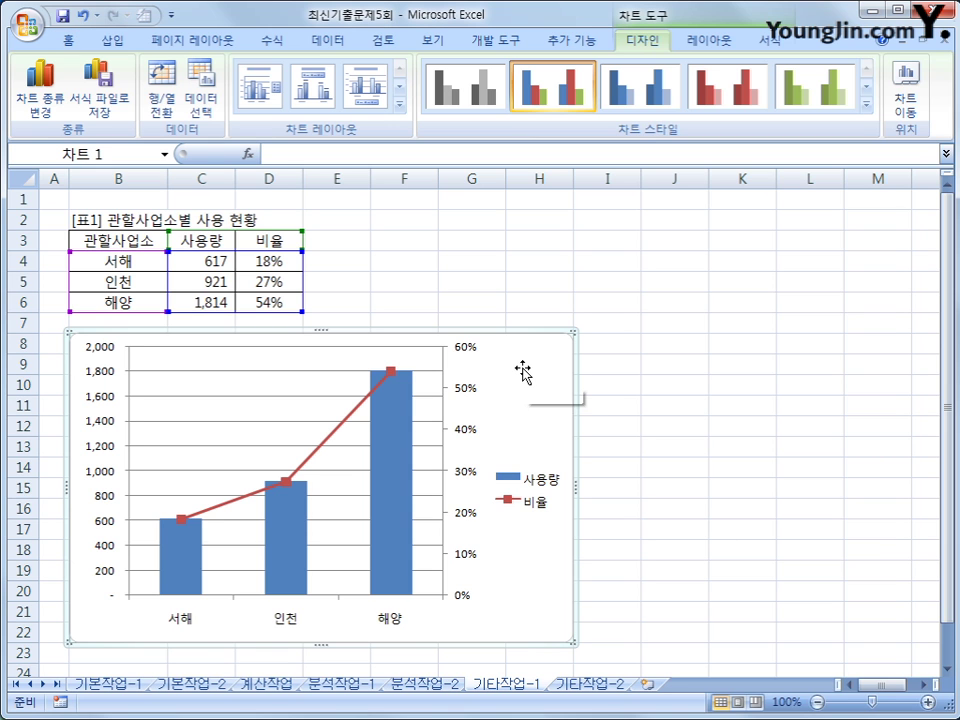
left_click(706, 42)
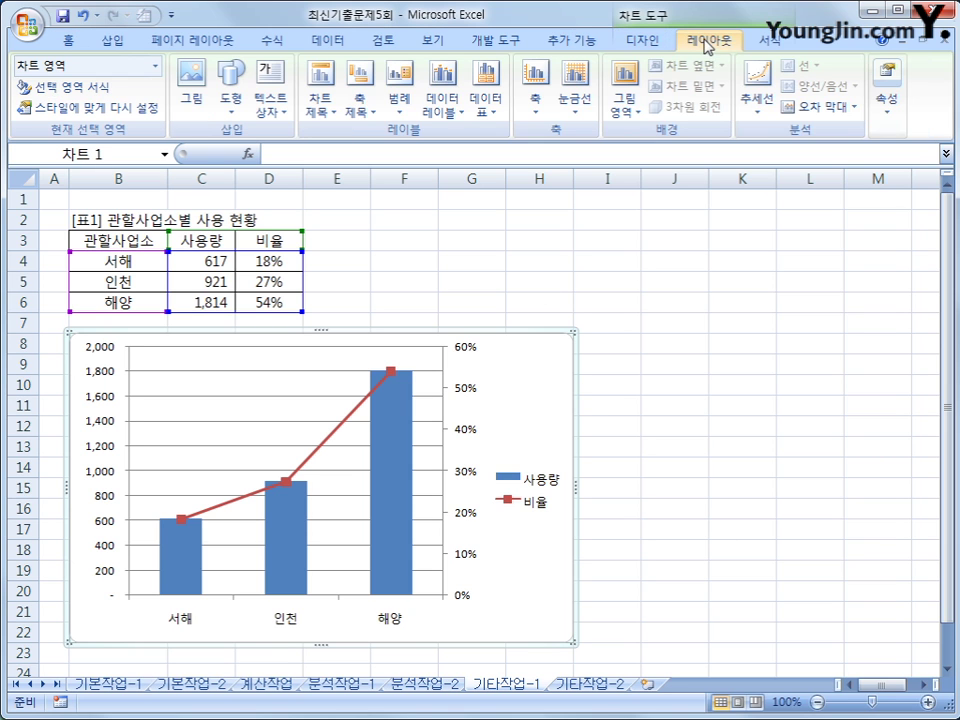
left_click(320, 100)
left_click(352, 232)
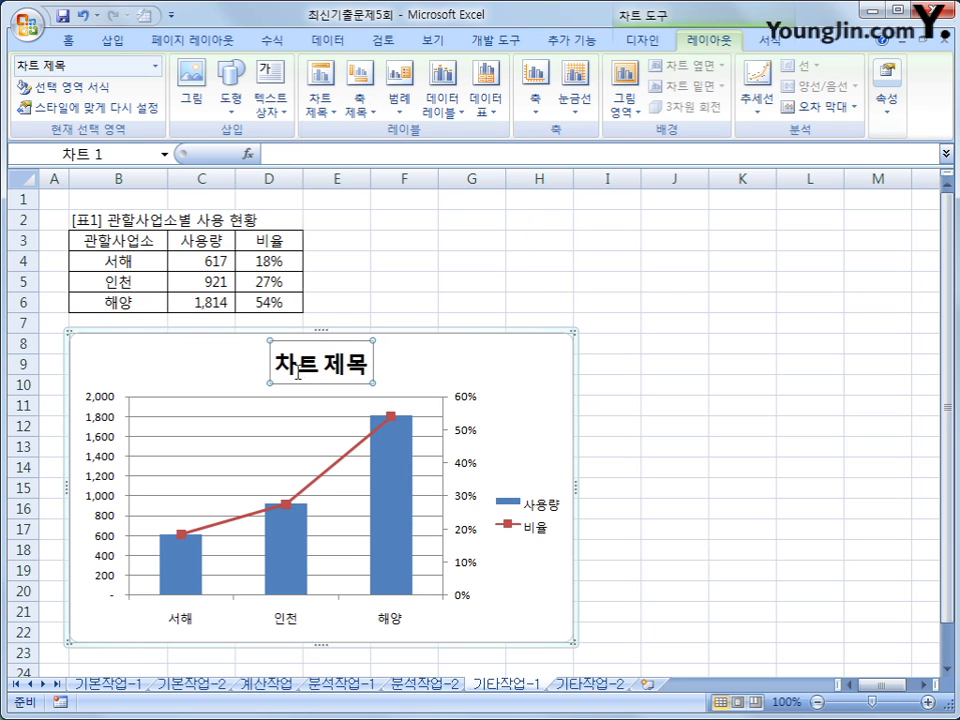
left_click(282, 376)
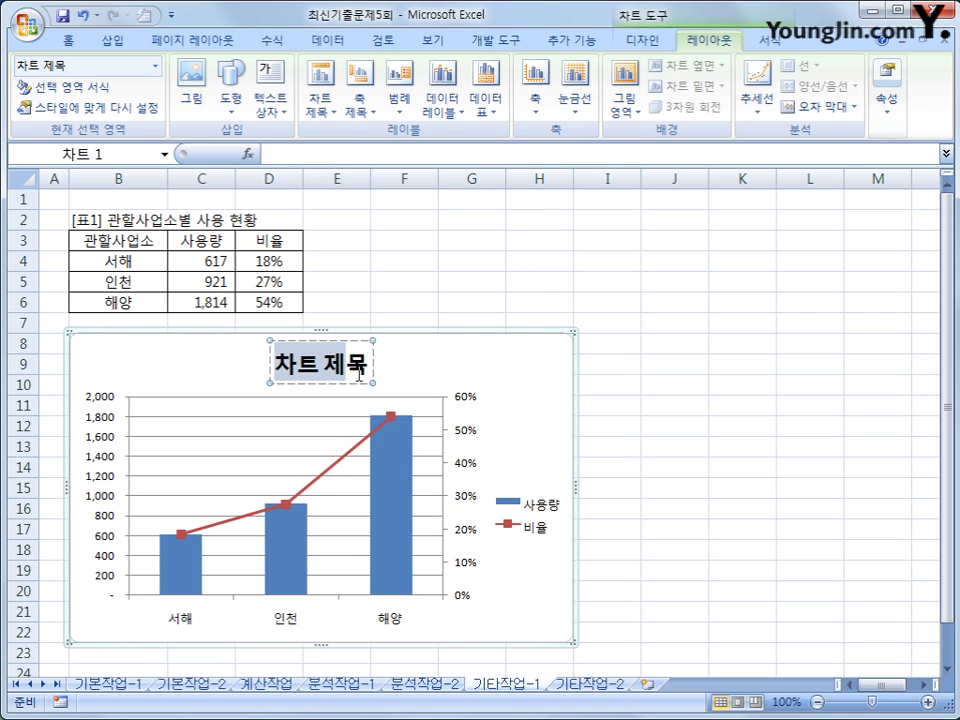
left_click_drag(282, 376, 361, 376)
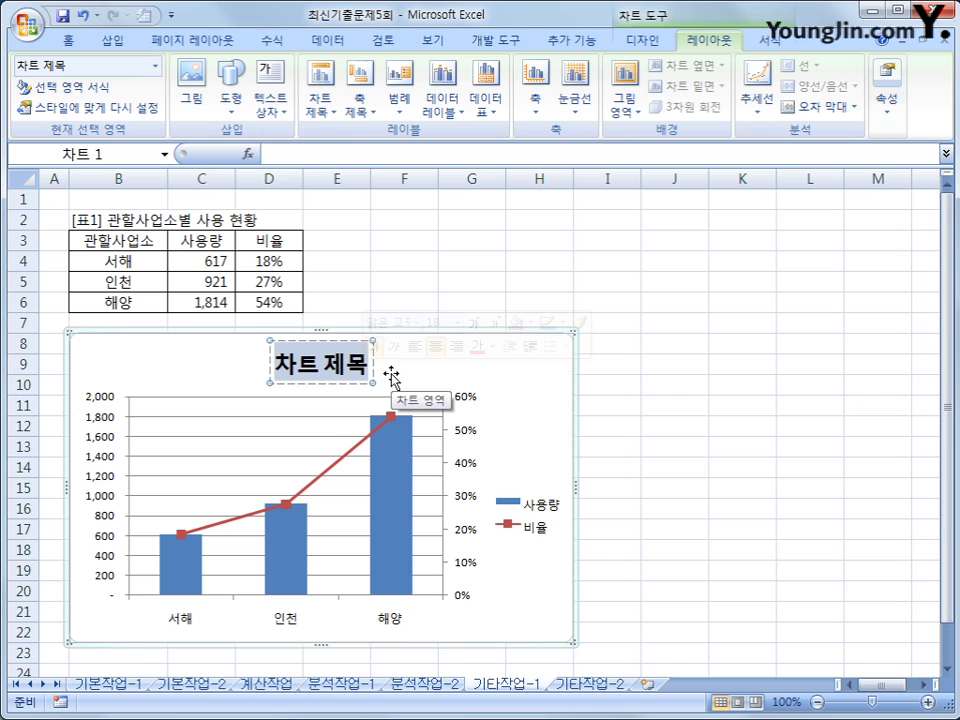
key("Delete")
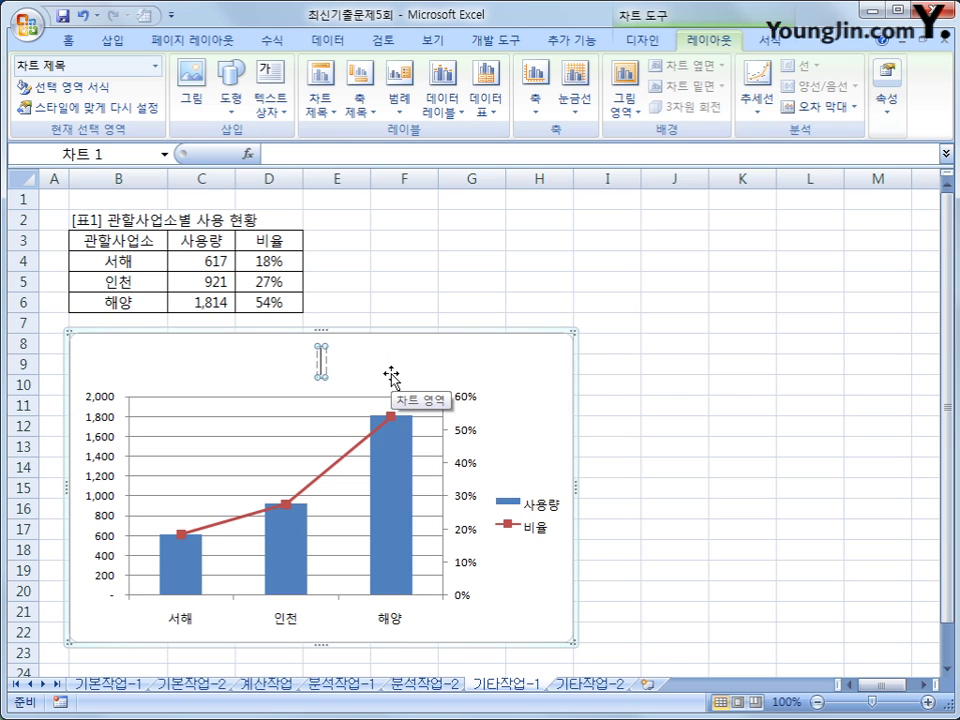
type("관할사업소별")
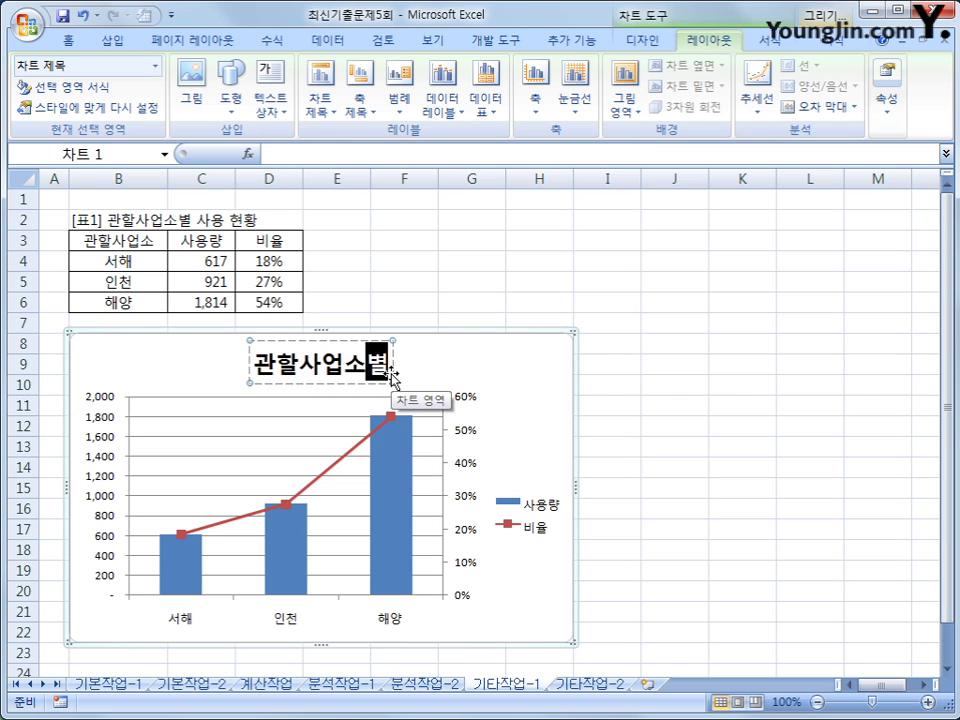
type(" 사용 현황")
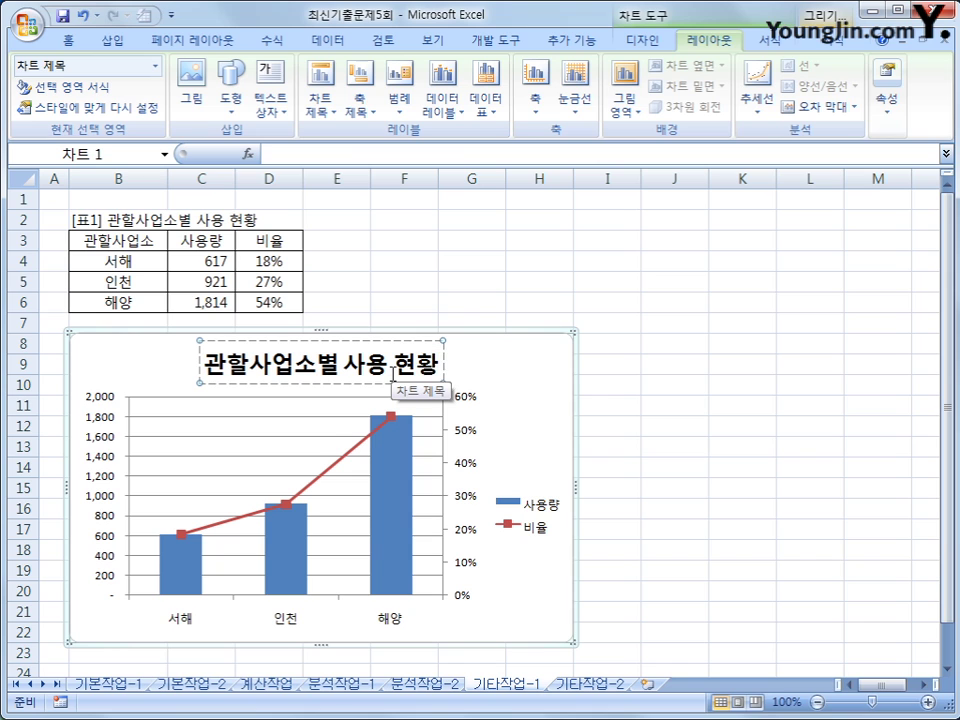
Step: Add a primary vertical axis title (기본 세로 축 제목) in vertical text (세로 제목) reading 사용량
left_click(368, 108)
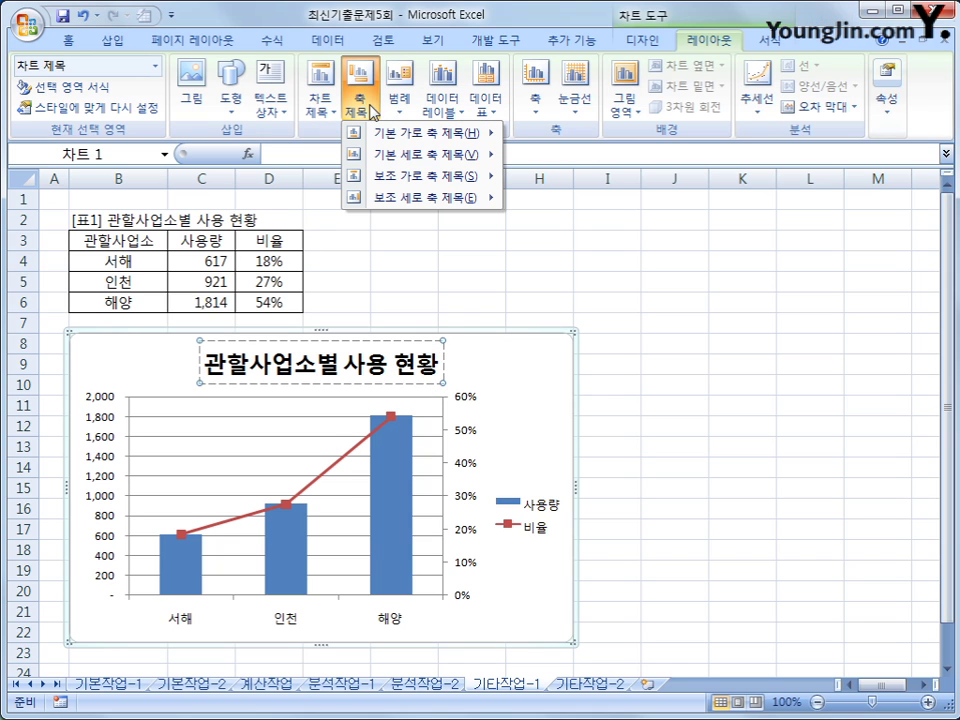
mouse_move(376, 162)
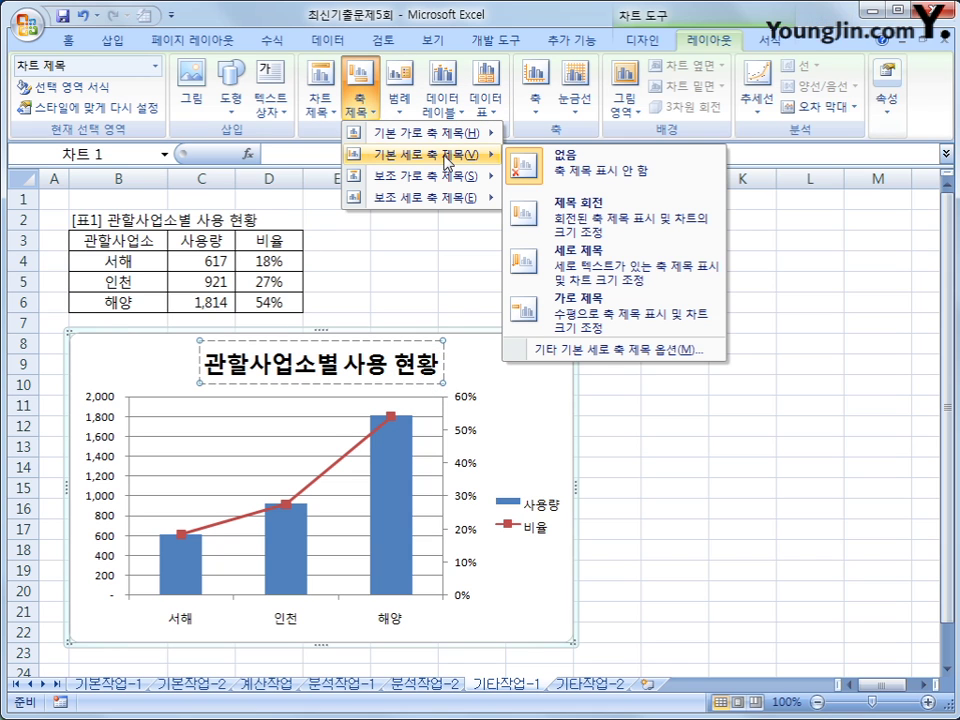
left_click(620, 262)
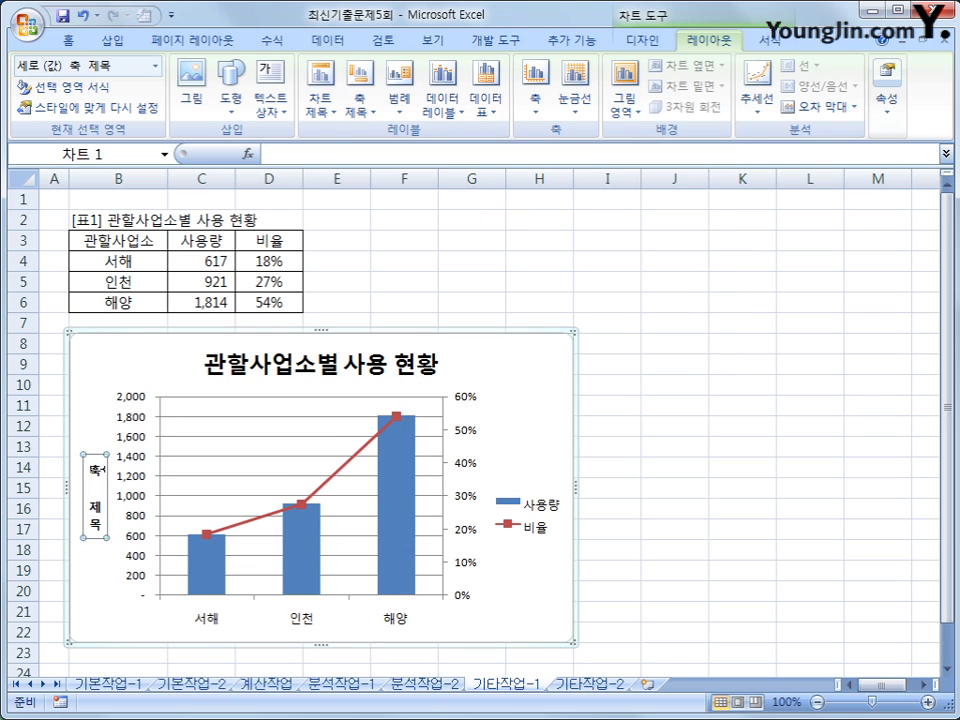
left_click_drag(96, 462, 84, 545)
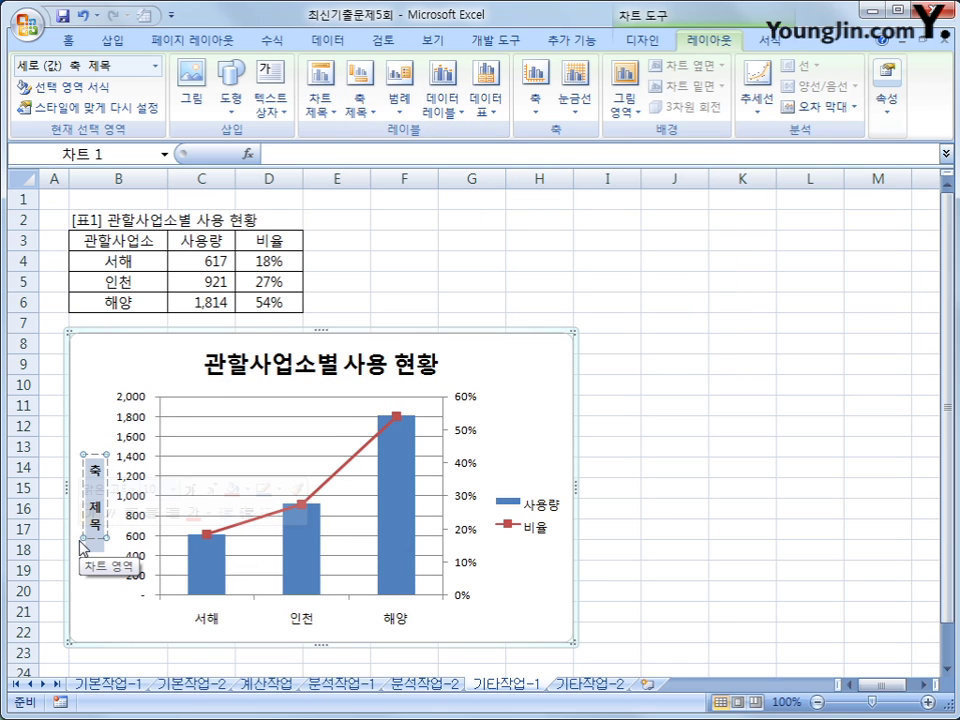
type("사용량")
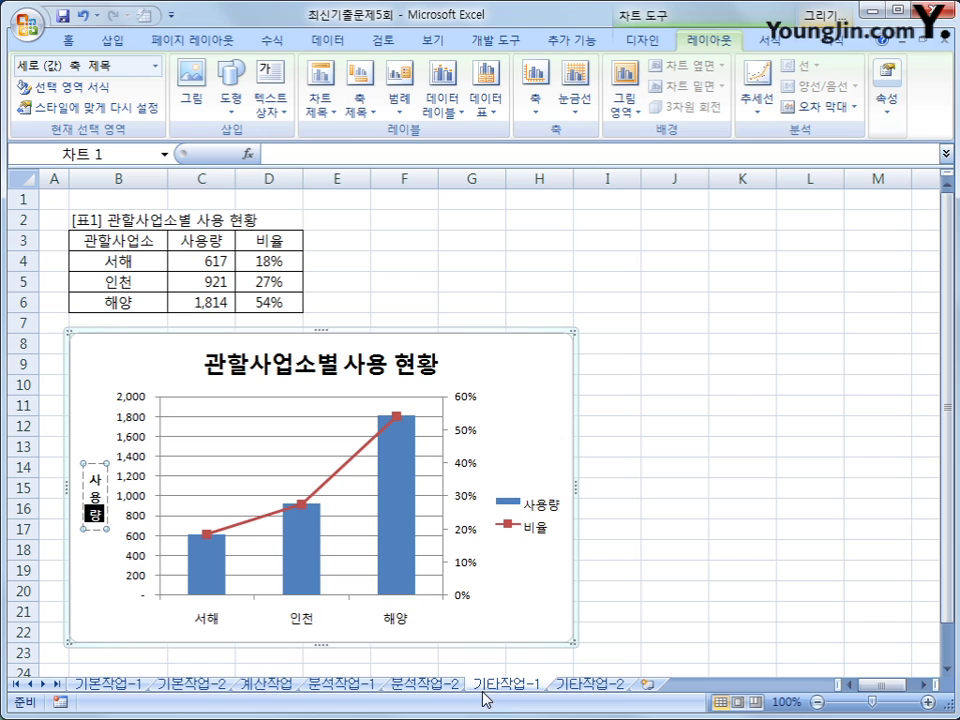
Step: Fix the primary vertical axis maximum at 2000 and its major unit (주 단위) at 400
left_click(134, 446)
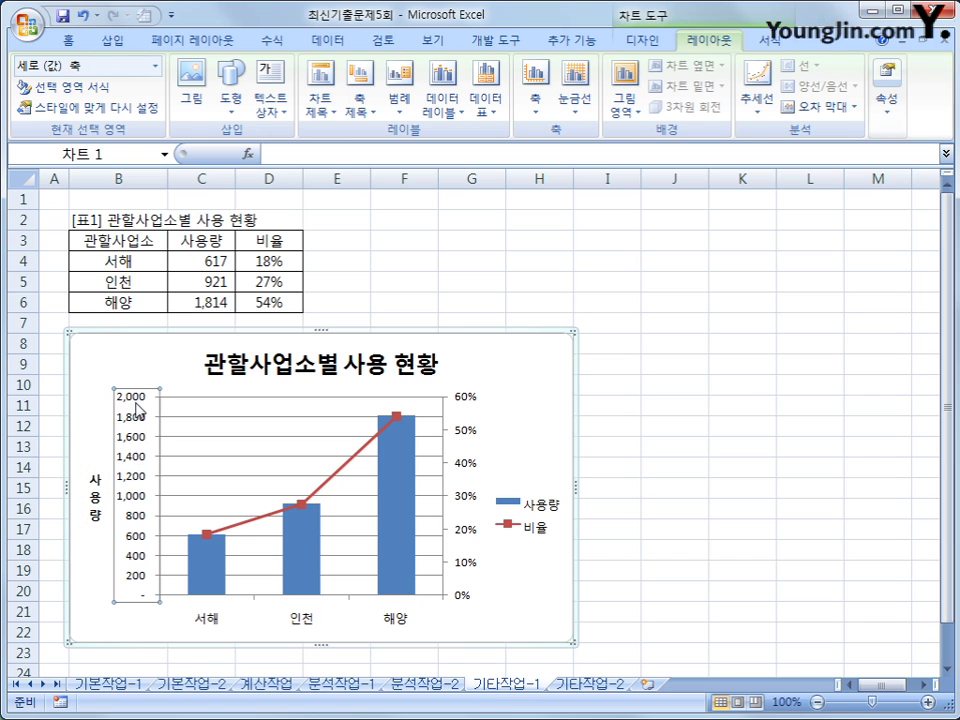
right_click(134, 446)
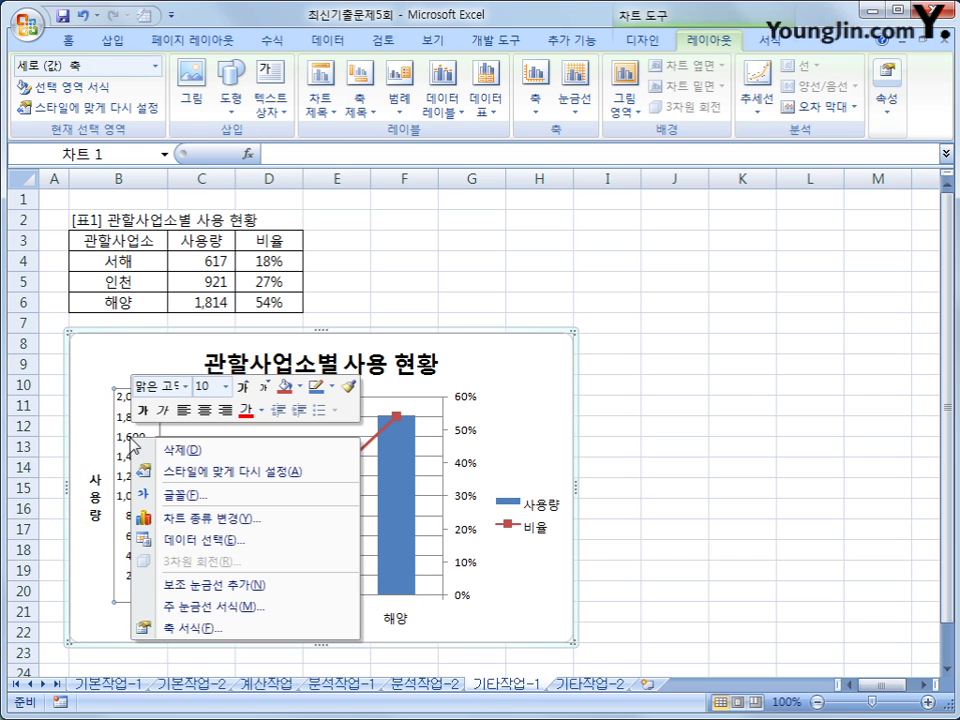
left_click(297, 630)
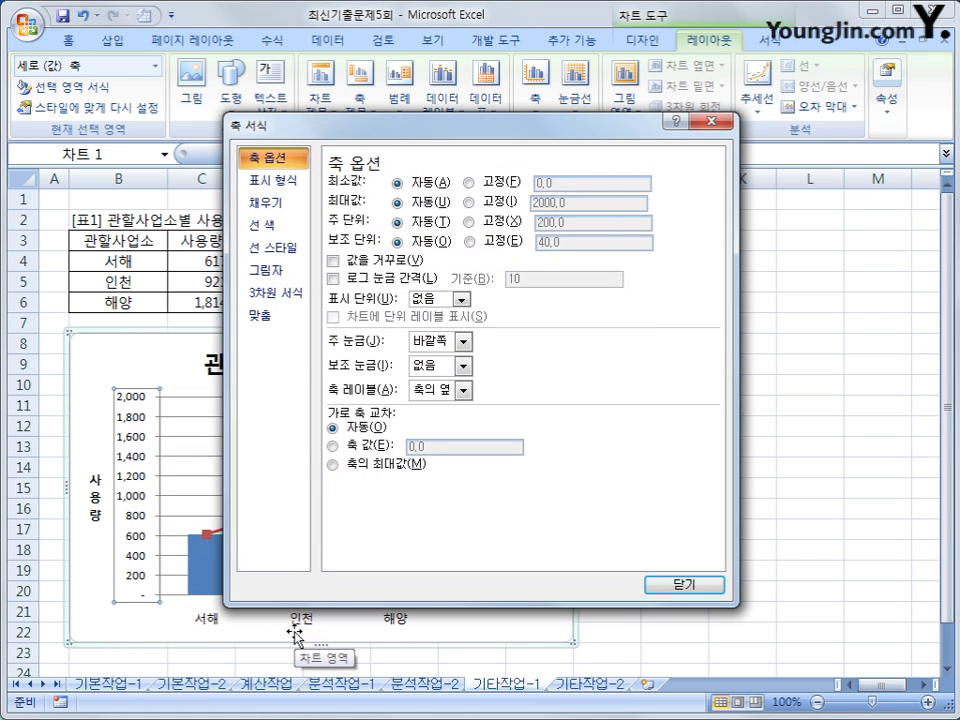
left_click(496, 204)
left_click_drag(589, 205, 530, 210)
type("2000")
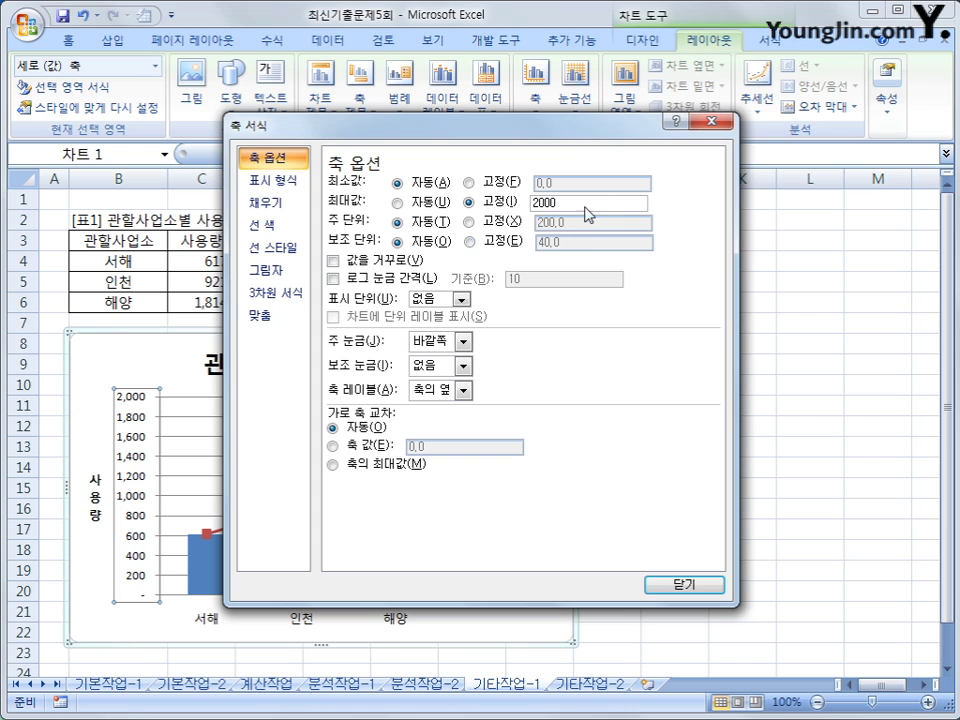
left_click(469, 221)
double_click(575, 226)
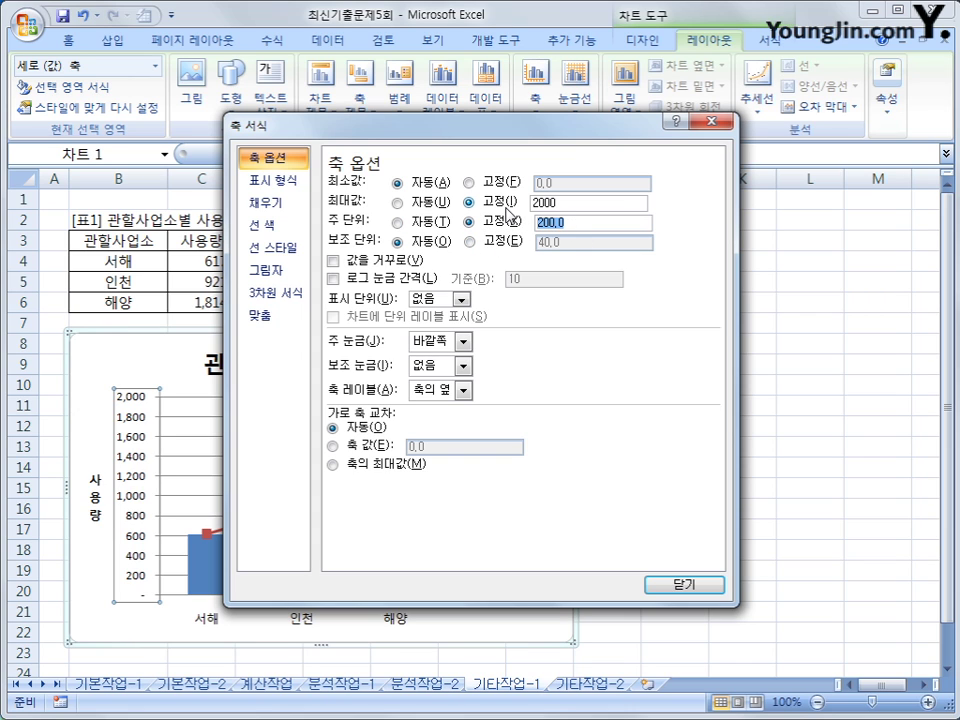
type("400")
left_click(680, 588)
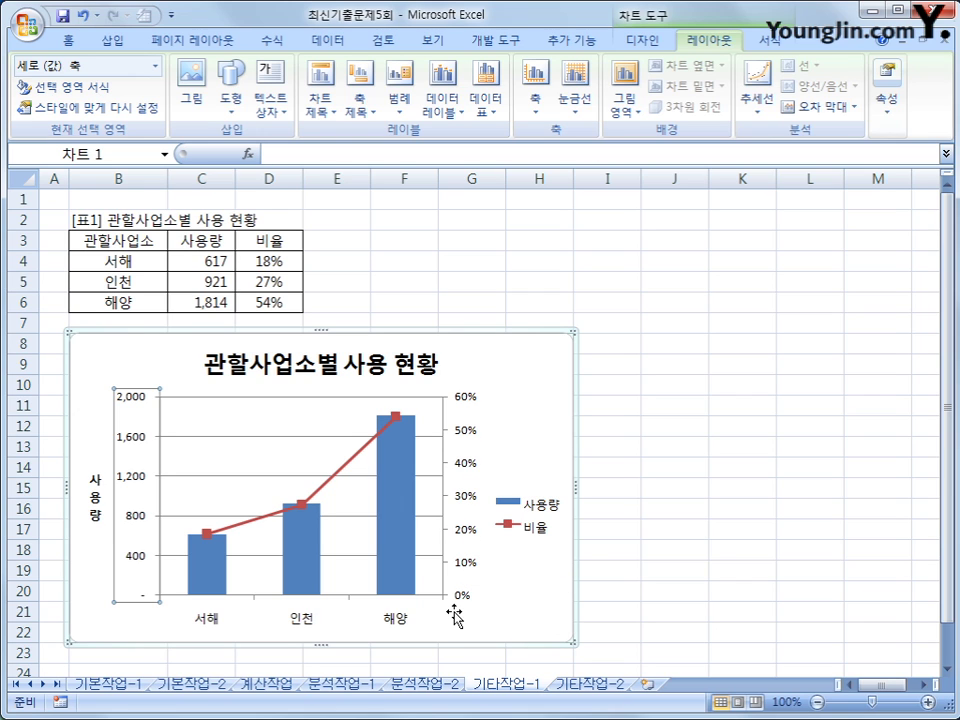
Step: Fix the secondary vertical axis maximum at 0.6 and its major unit (주 단위) at 0.1
right_click(470, 432)
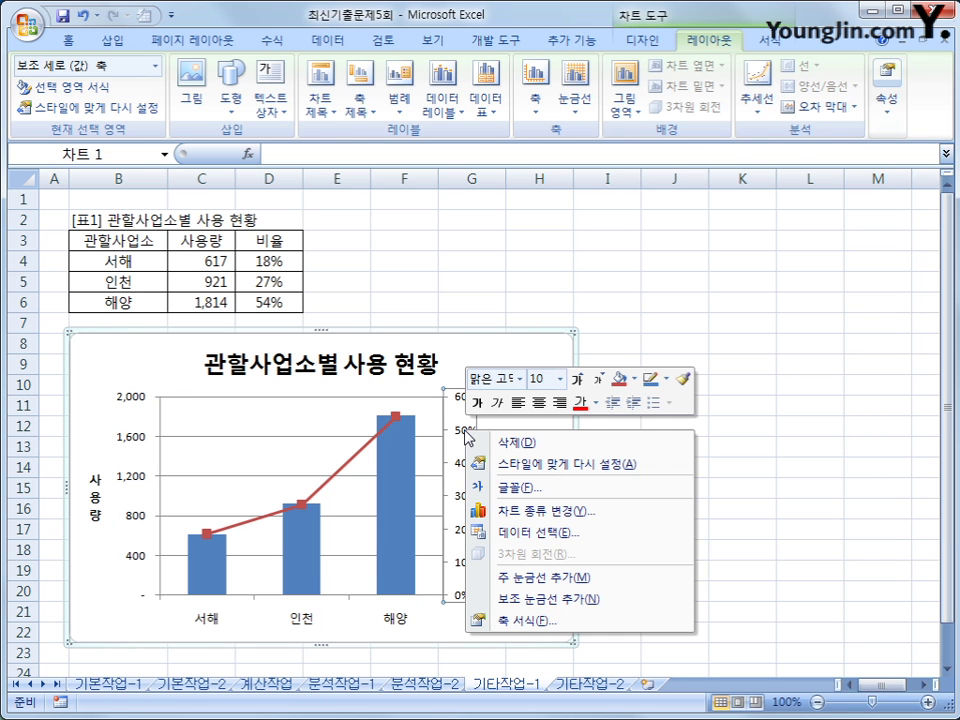
left_click(551, 622)
left_click(502, 204)
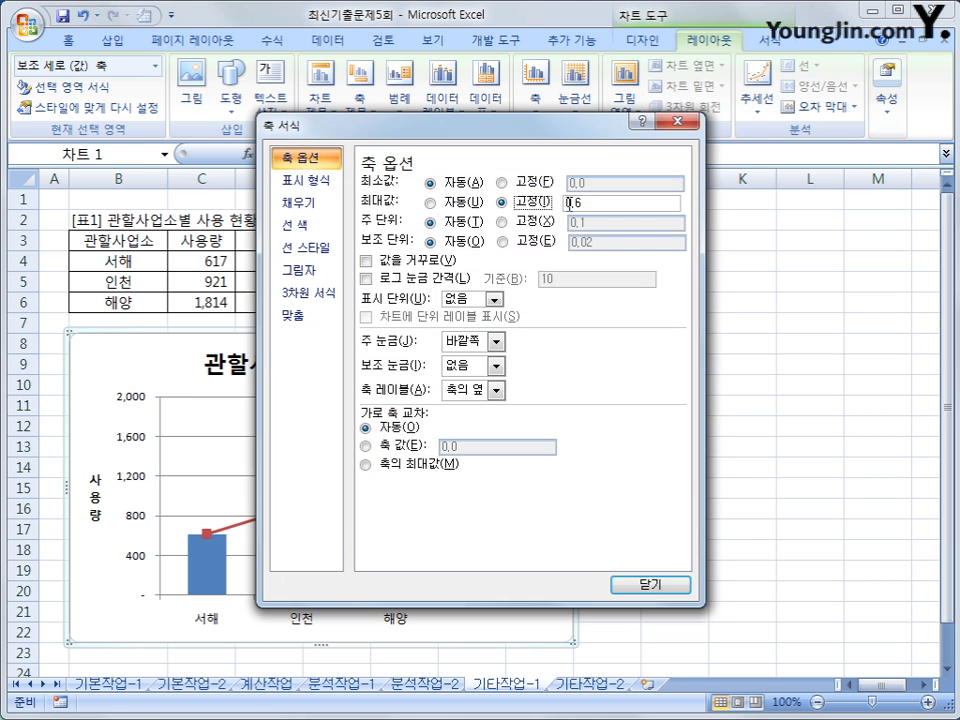
left_click(531, 224)
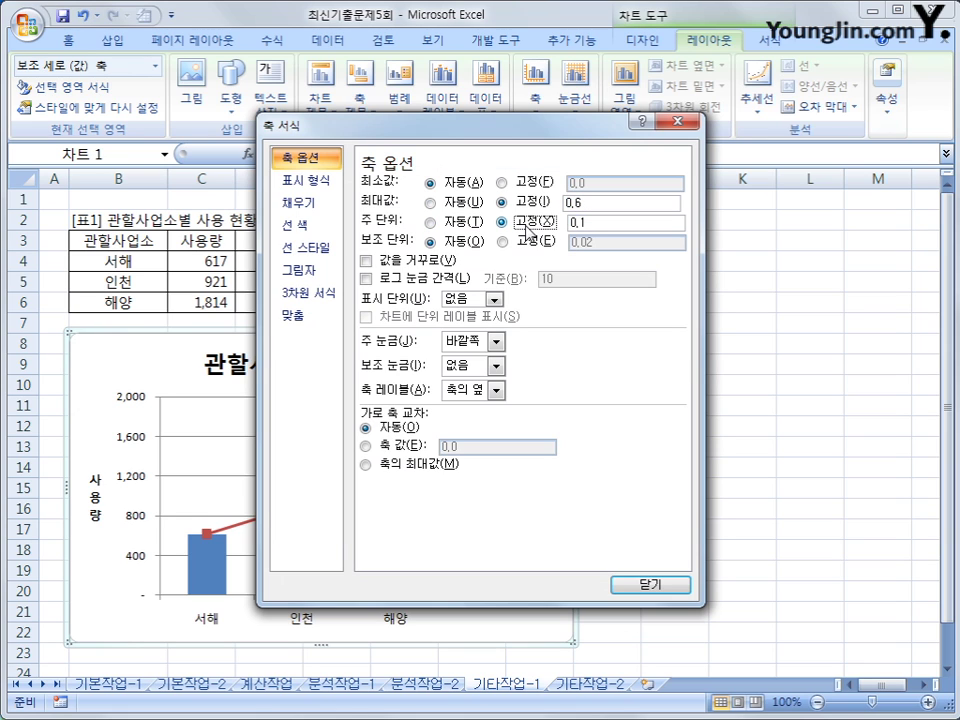
left_click(649, 586)
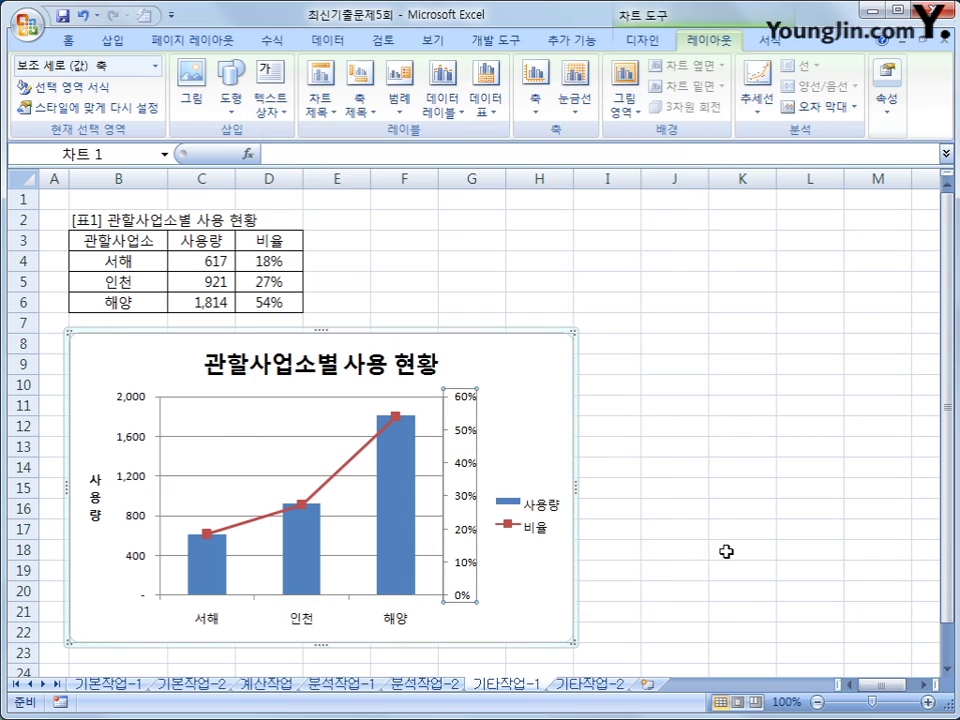
left_click(726, 551)
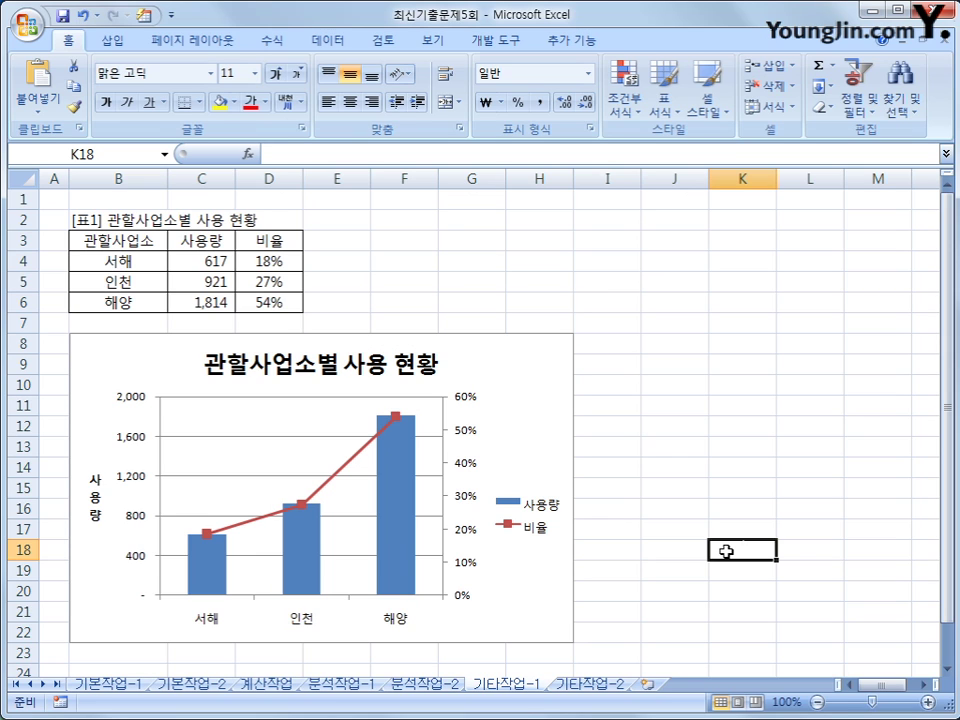
Step: Apply the purple outline shape style with no coloured fill to the chart legend
left_click(548, 536)
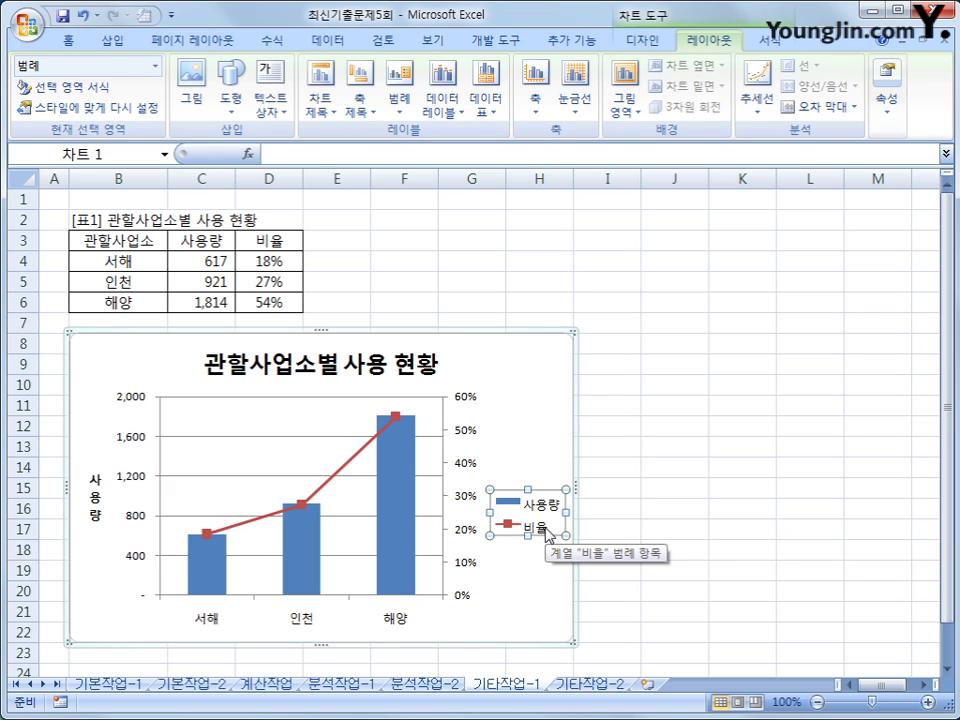
left_click(771, 41)
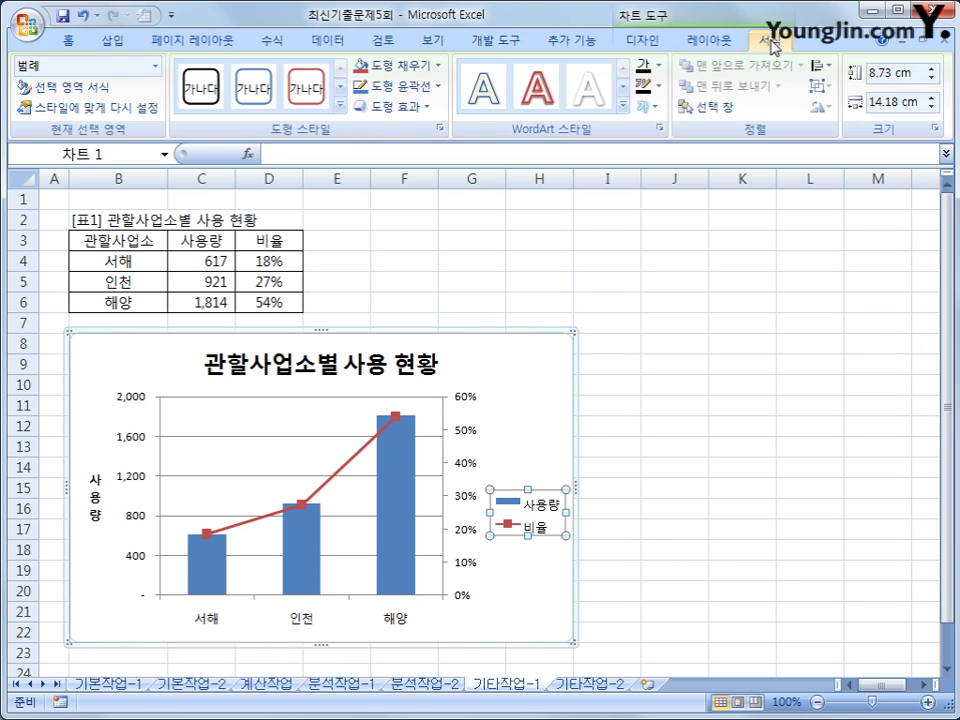
left_click(340, 103)
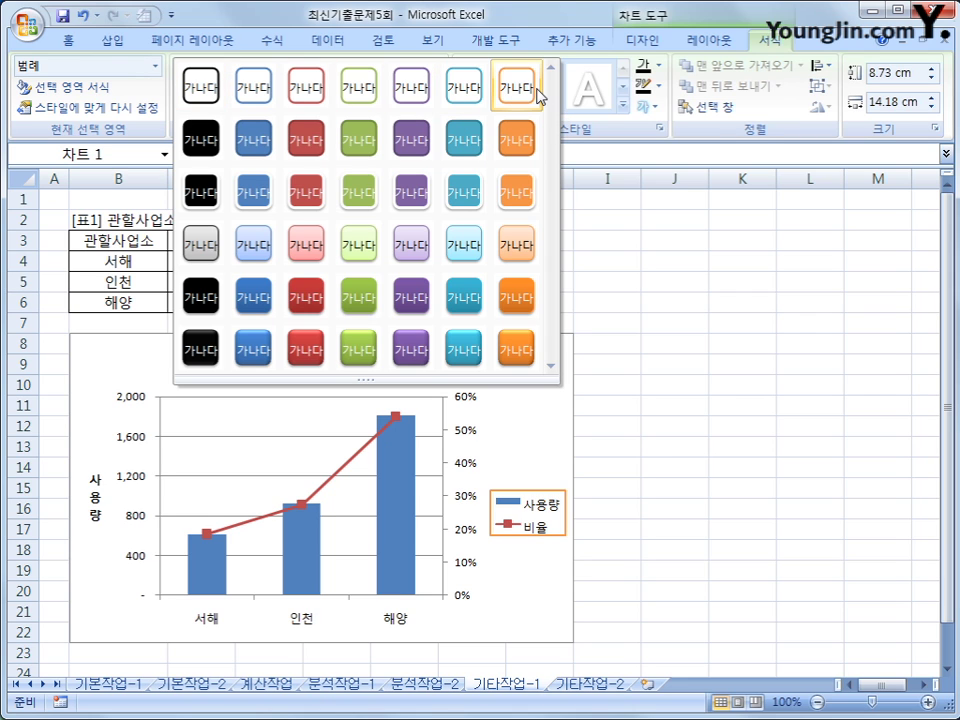
left_click(425, 97)
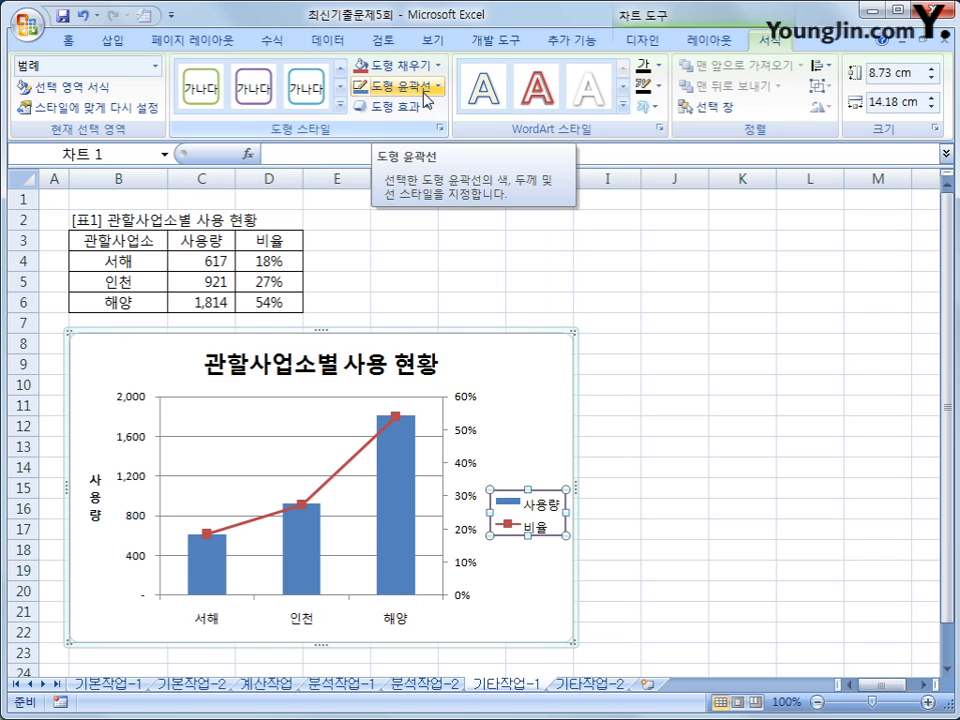
Step: Give the chart area border rounded corners (둥근 모서리) in the chart area format
left_click(540, 368)
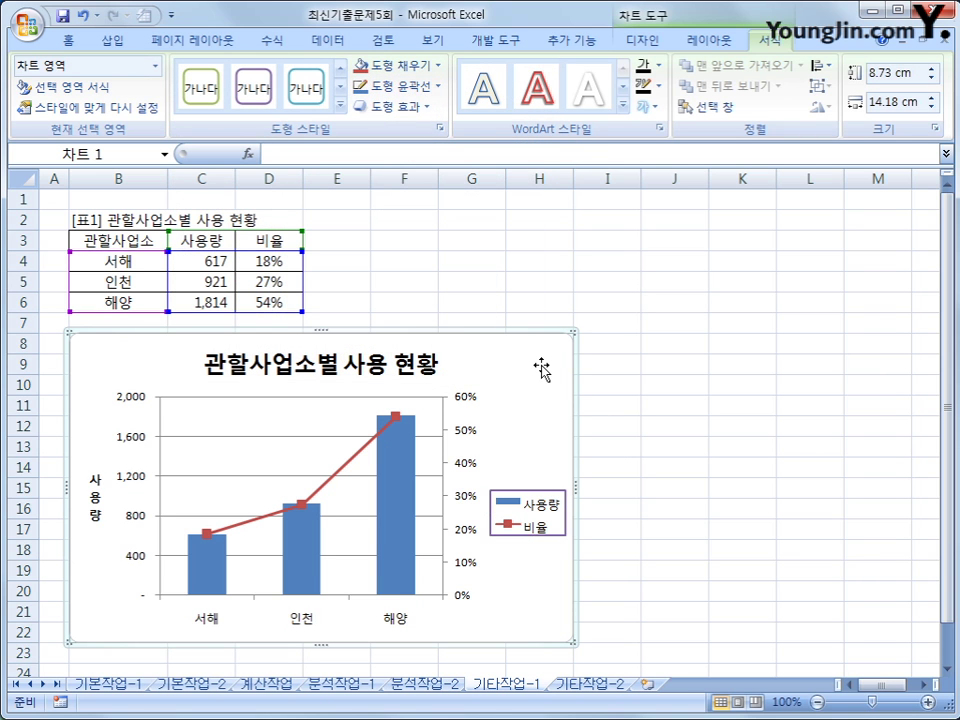
right_click(543, 353)
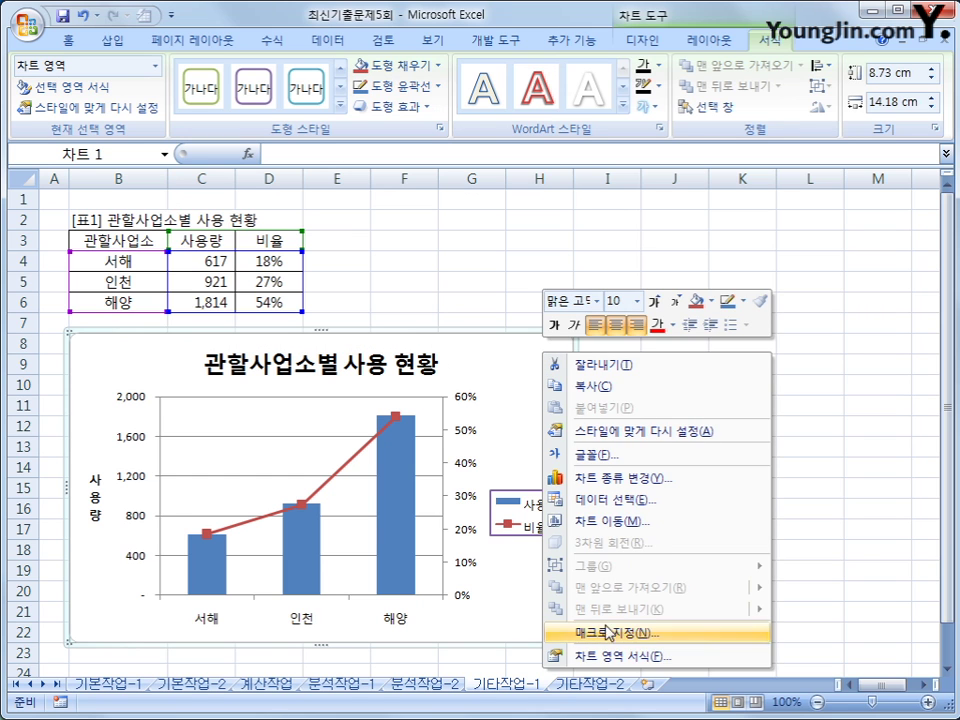
left_click(608, 657)
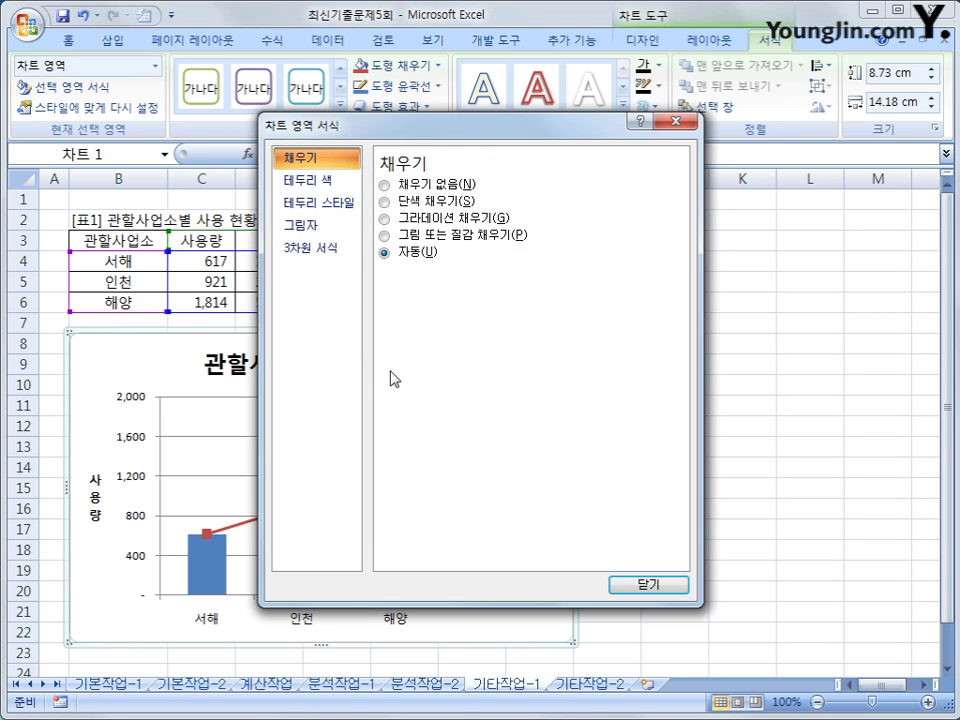
left_click(346, 205)
left_click(428, 382)
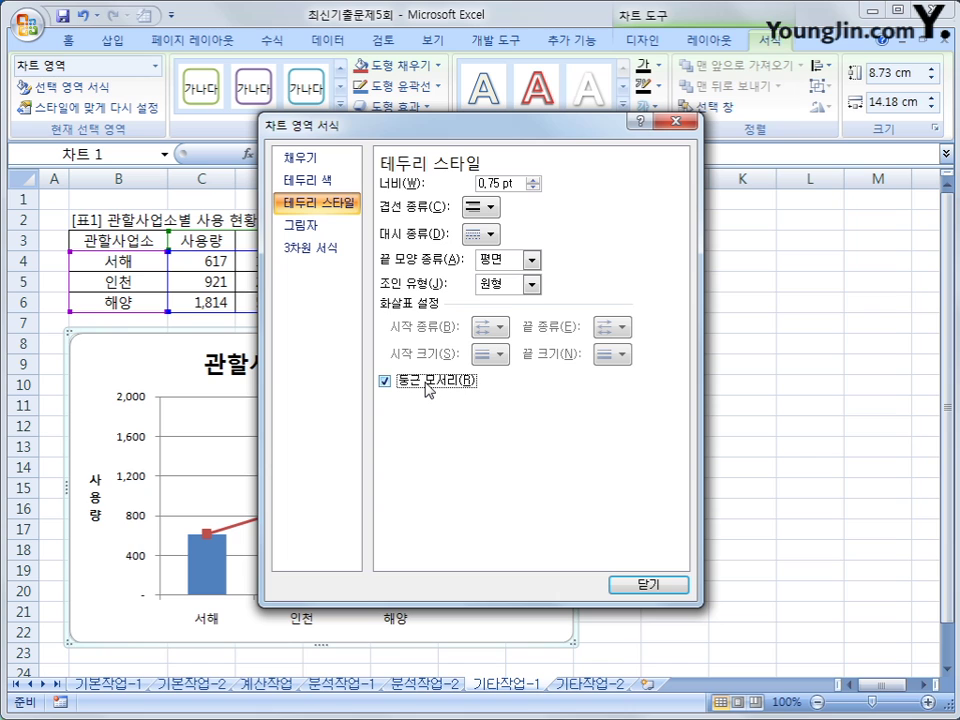
Step: Apply the centred inner (안쪽) shadow preset to the chart area
left_click(300, 225)
left_click(481, 190)
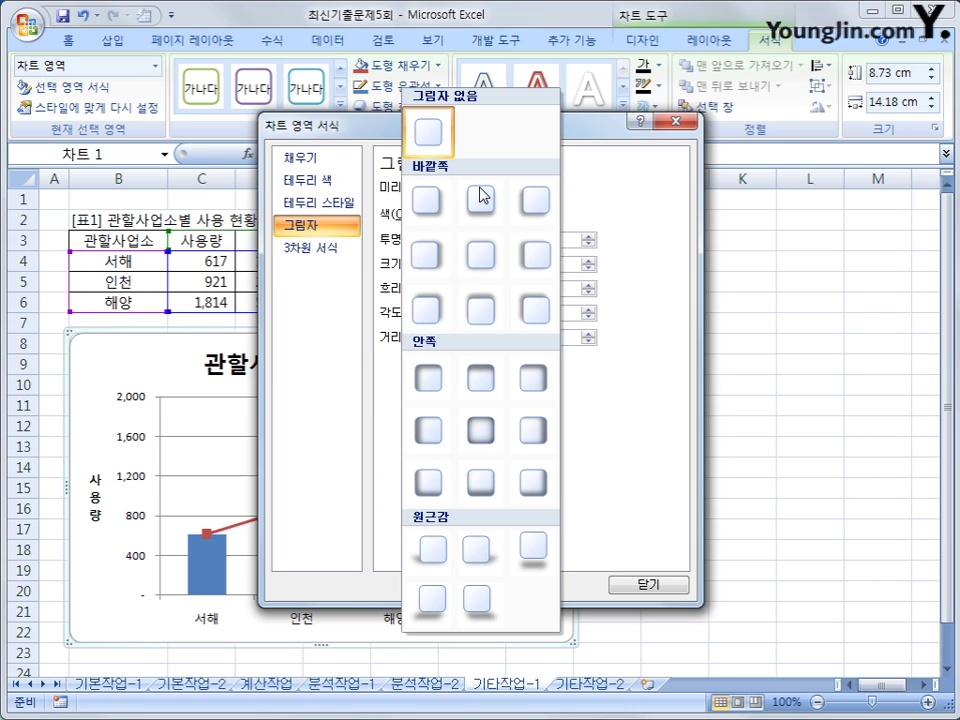
left_click(486, 447)
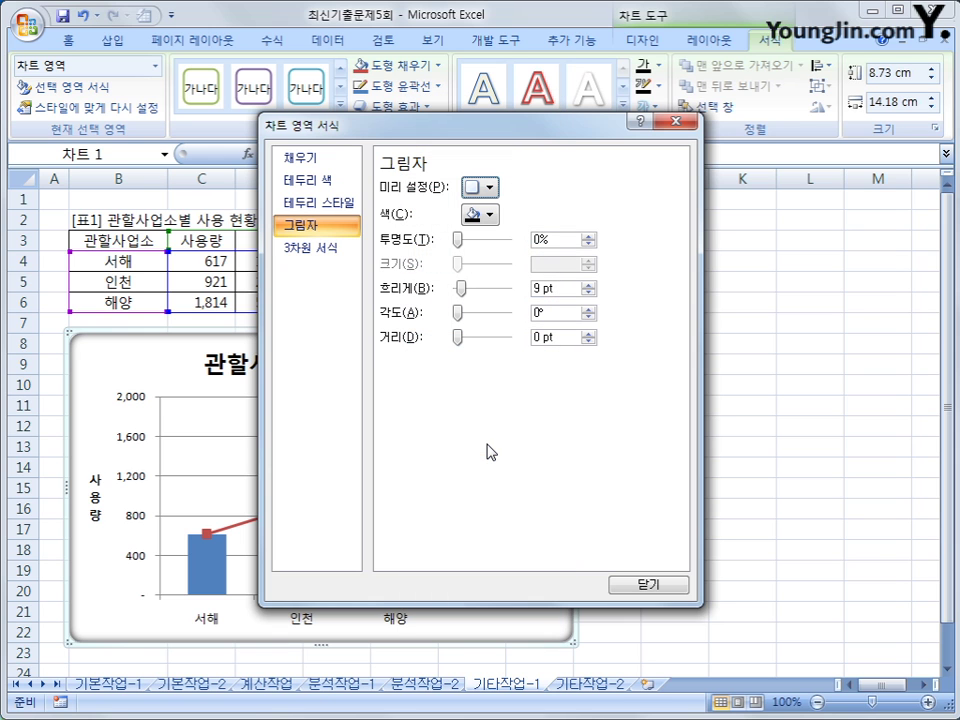
Step: Close the chart area formatting, deselect the chart, and switch to the 기타작업-2 sheet
left_click(633, 586)
left_click(733, 636)
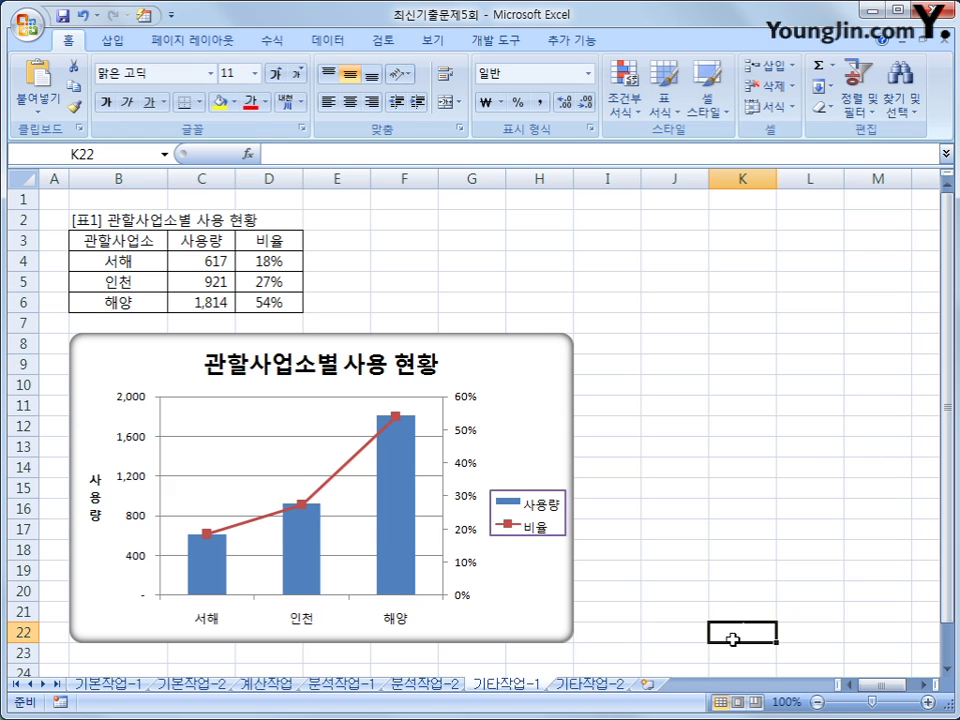
left_click(600, 685)
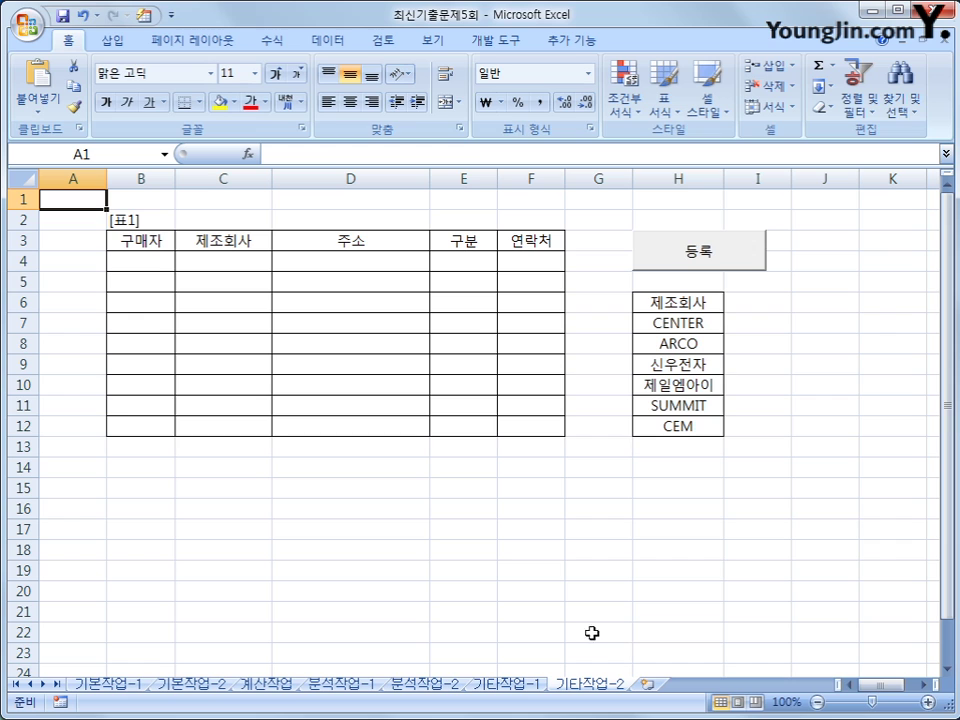
Step: Turn on design mode and open the Click event procedure of the 등록 command button in the code editor
left_click(483, 45)
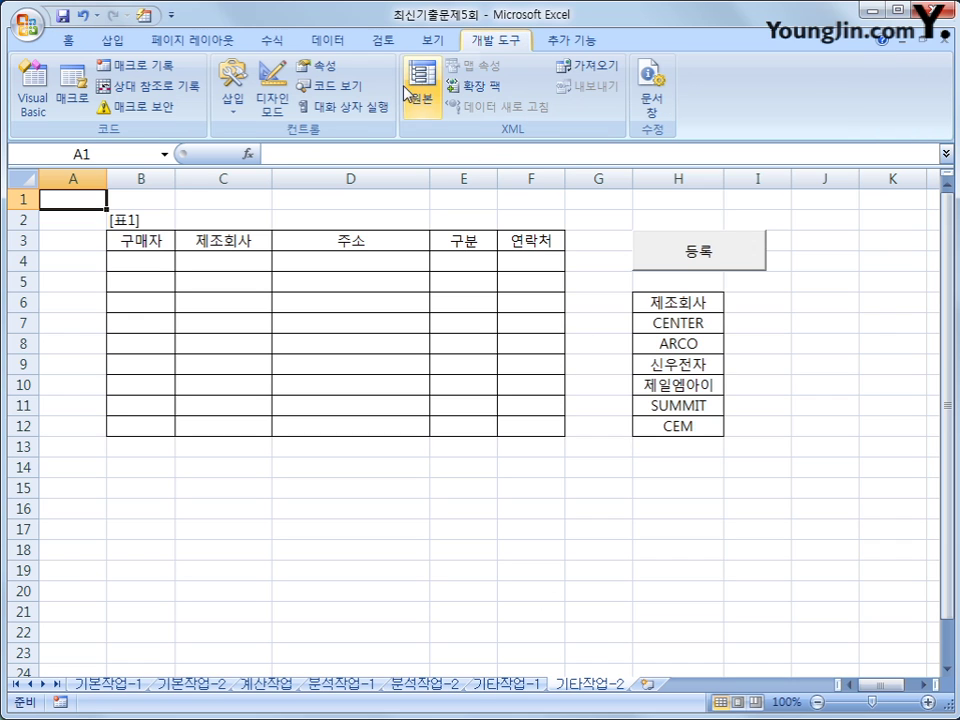
left_click(278, 105)
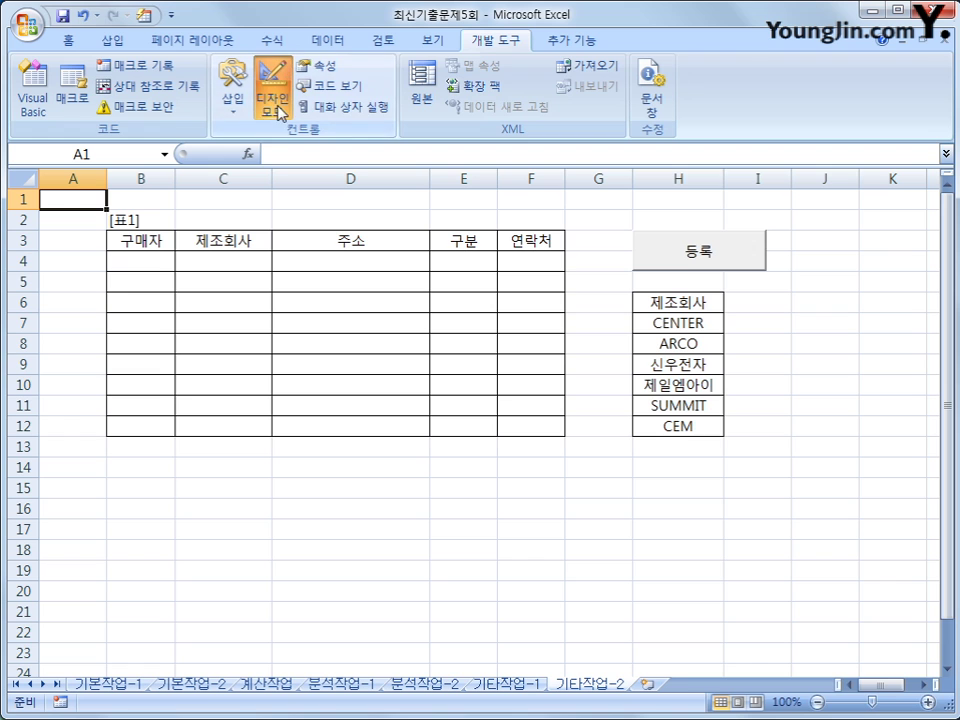
left_click(688, 262)
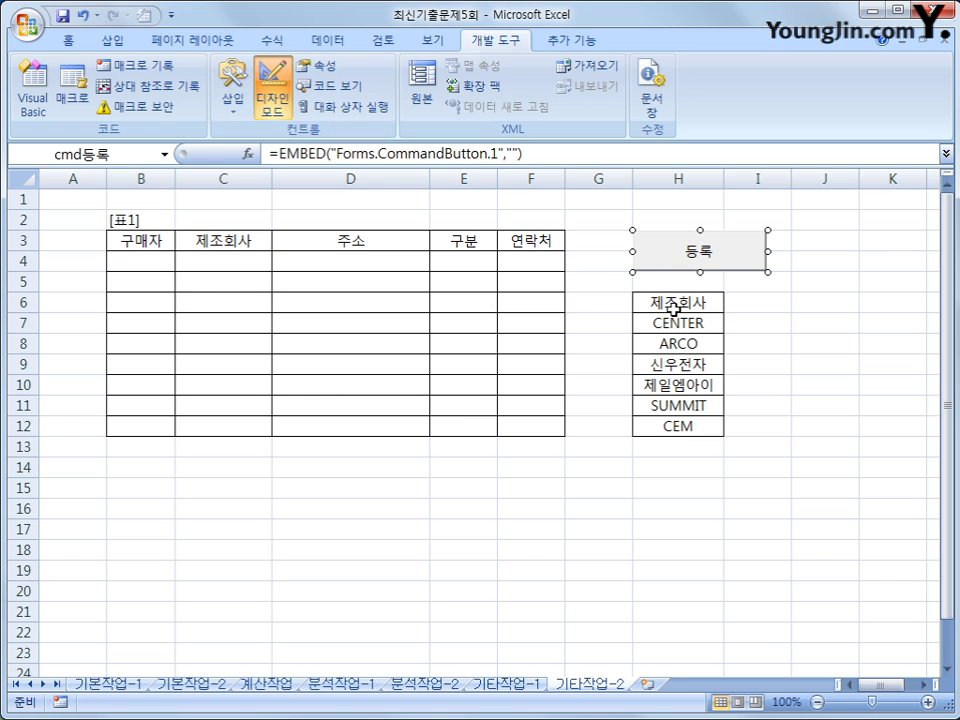
double_click(683, 258)
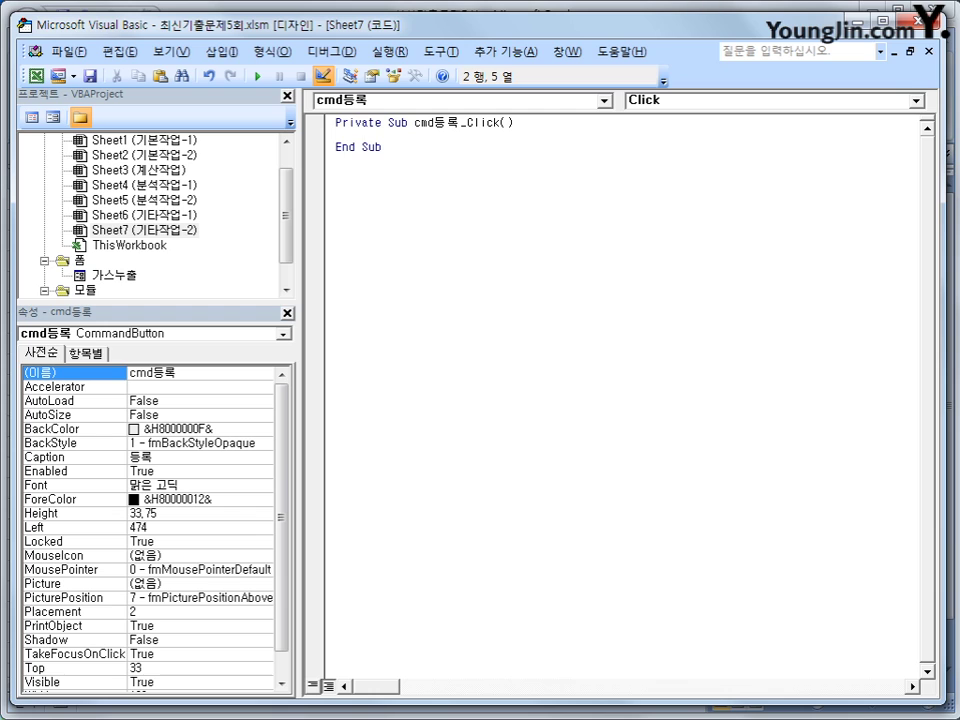
Step: Enter 가스누출.Show in the cmd등록_Click procedure so the button displays the 가스누출 form
type("가스누출")
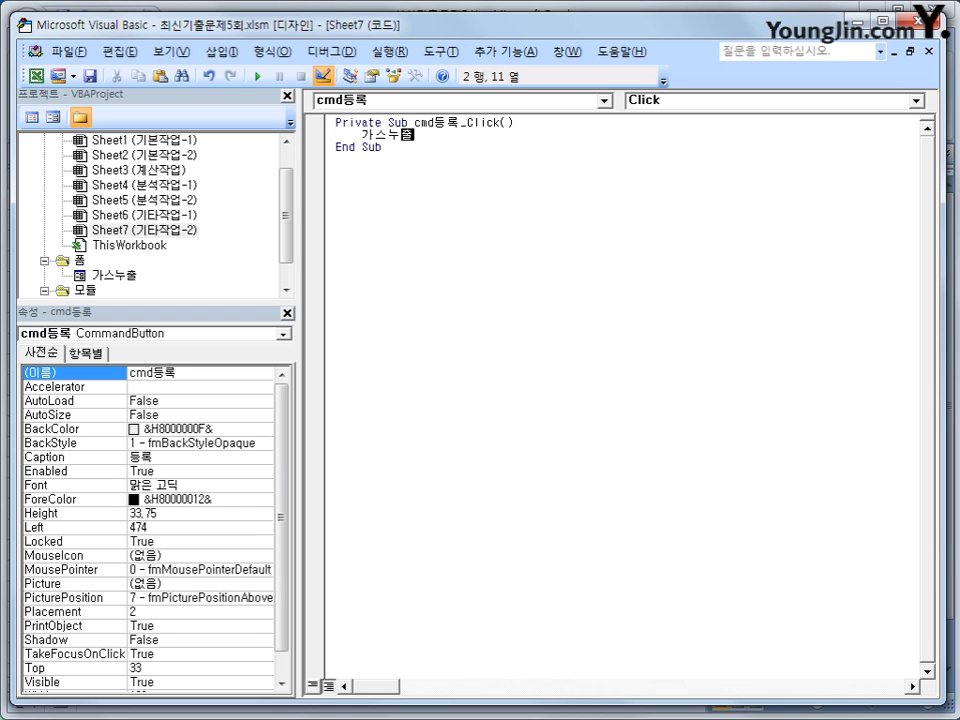
type(".Show")
left_click(649, 343)
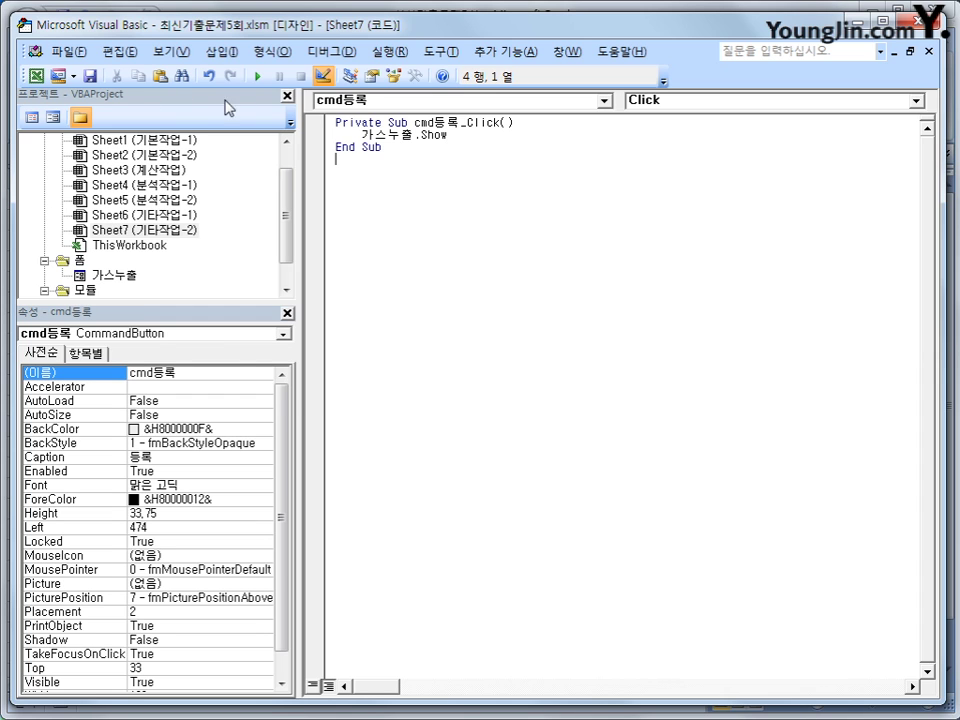
Step: Select the 가스누출 form in the project explorer and open its code window
left_click(172, 51)
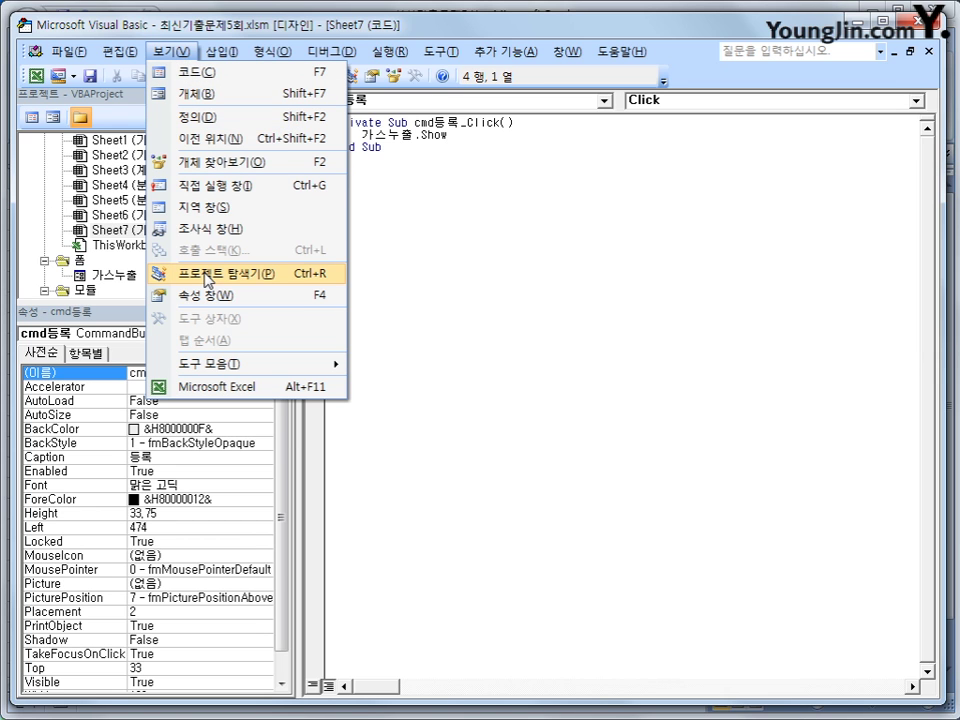
left_click(128, 279)
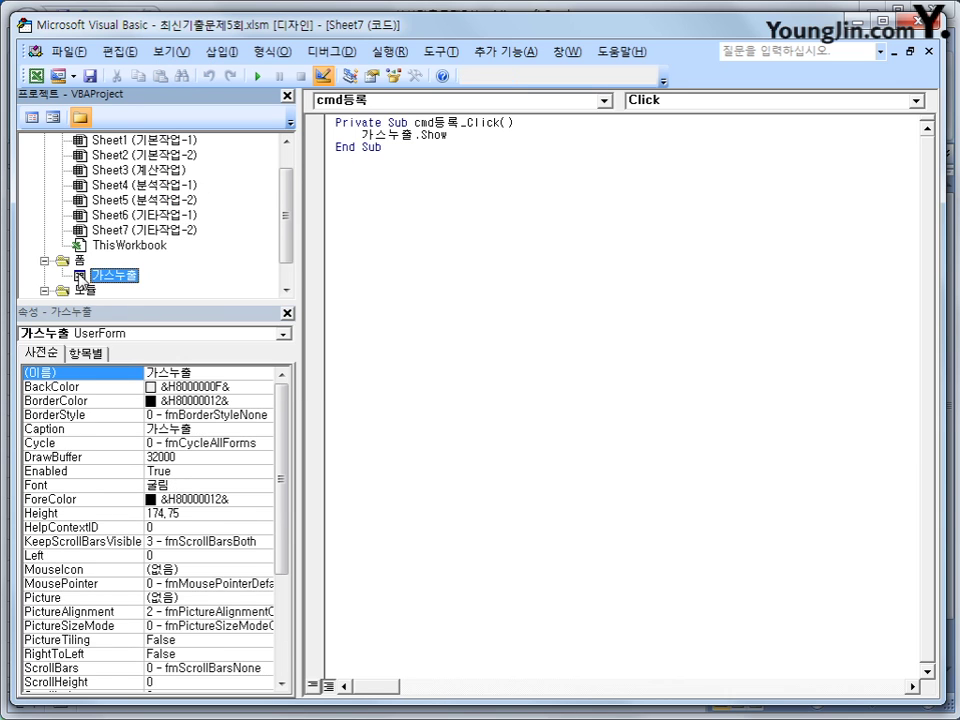
left_click(80, 261)
double_click(80, 261)
double_click(80, 261)
left_click(100, 274)
left_click(31, 117)
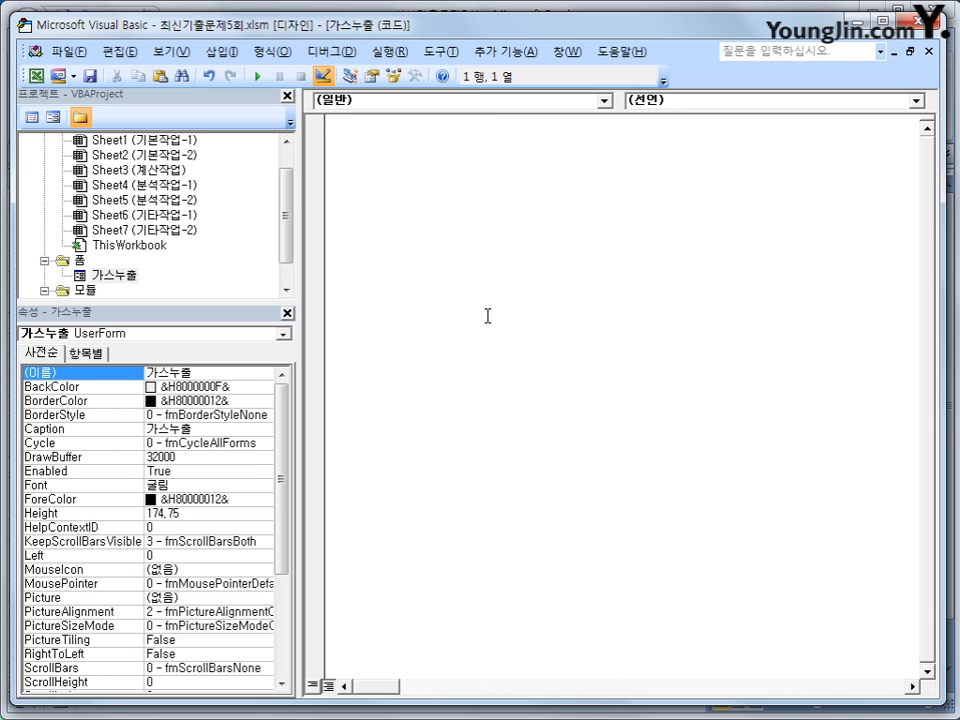
Step: Create the Initialize event procedure for the UserForm object
left_click(469, 101)
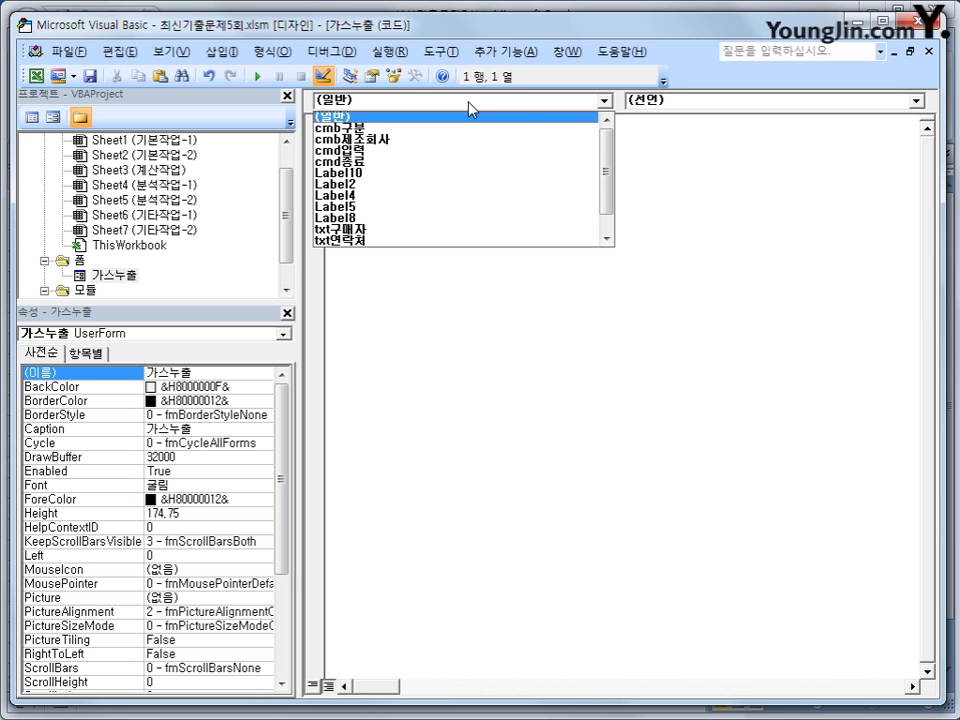
scroll(508, 242, "down", 1)
left_click(506, 242)
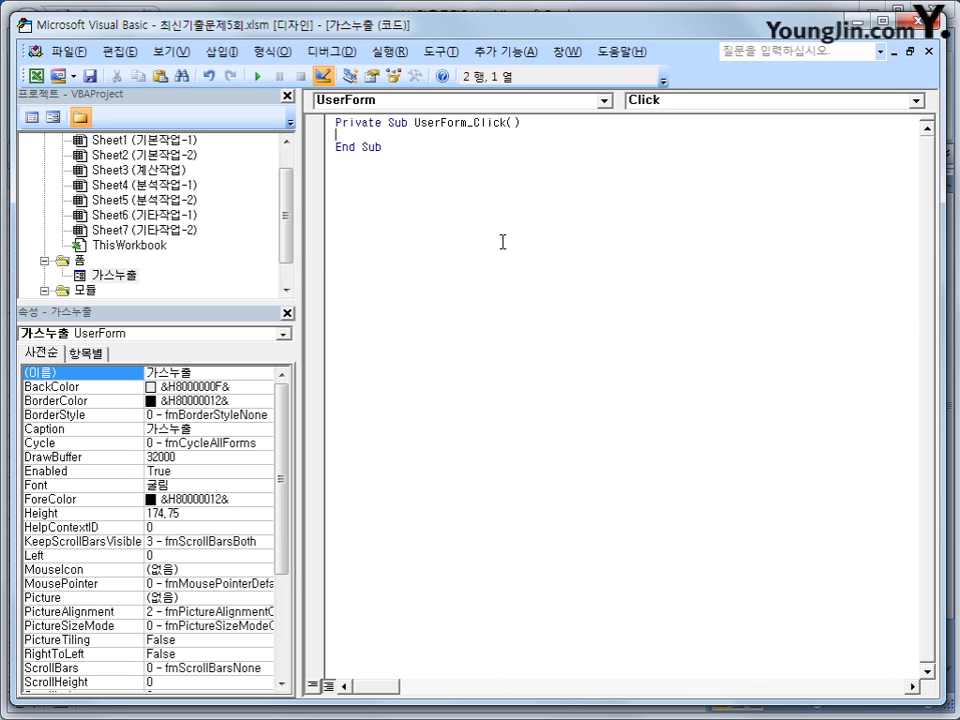
left_click(688, 103)
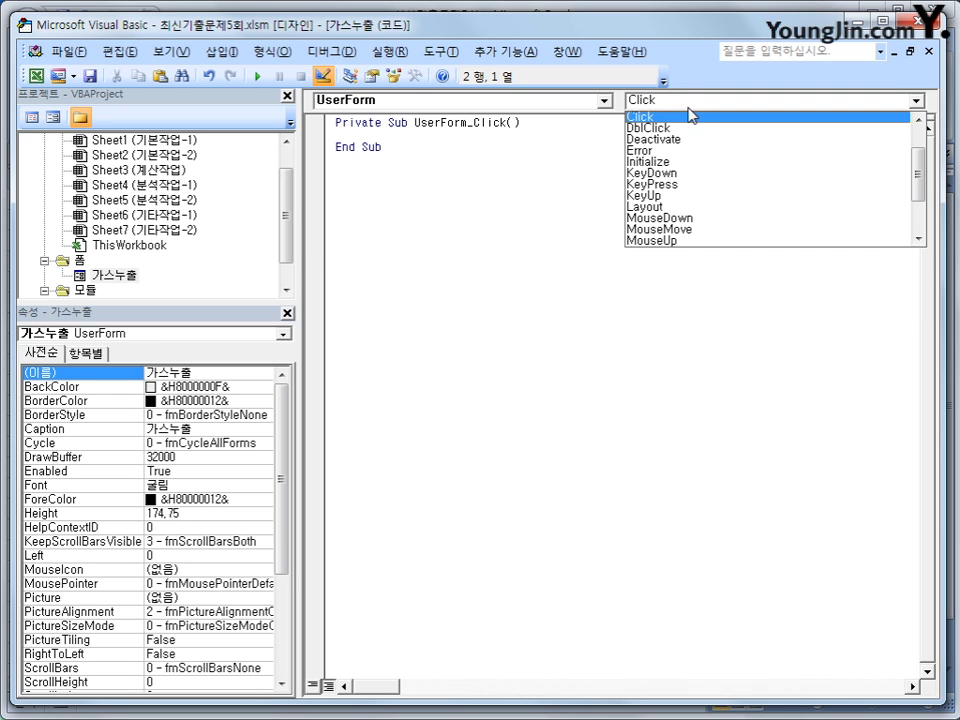
left_click(683, 161)
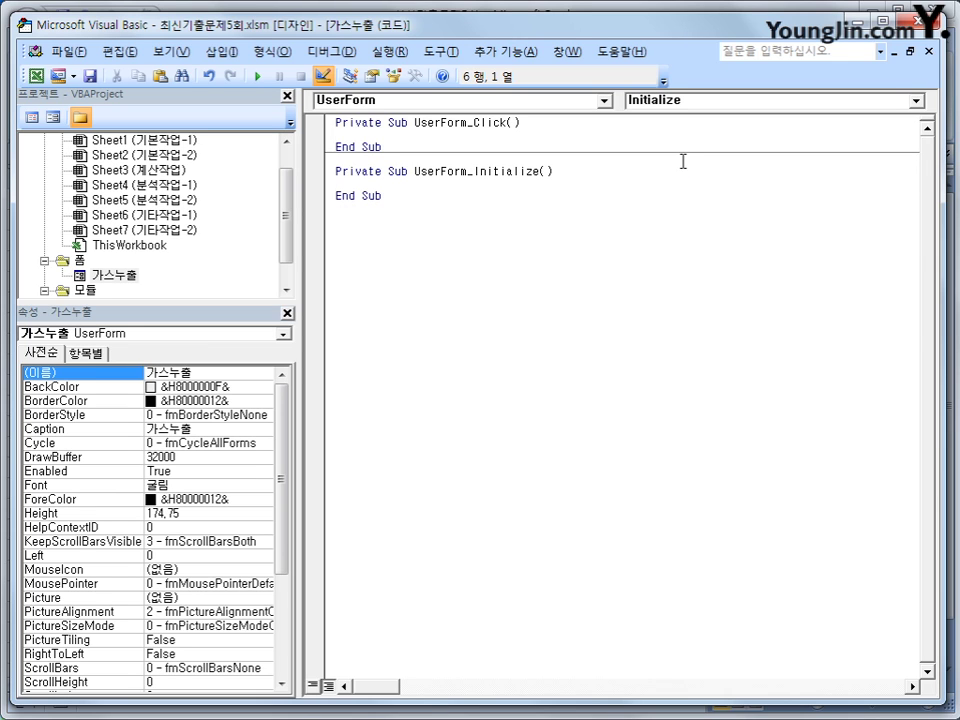
Step: In UserForm_Initialize, set the row source of the manufacturer combo box with cmb제조회사.RowSource = "H7:H12"
key("Tab")
type("cmb제조회사.")
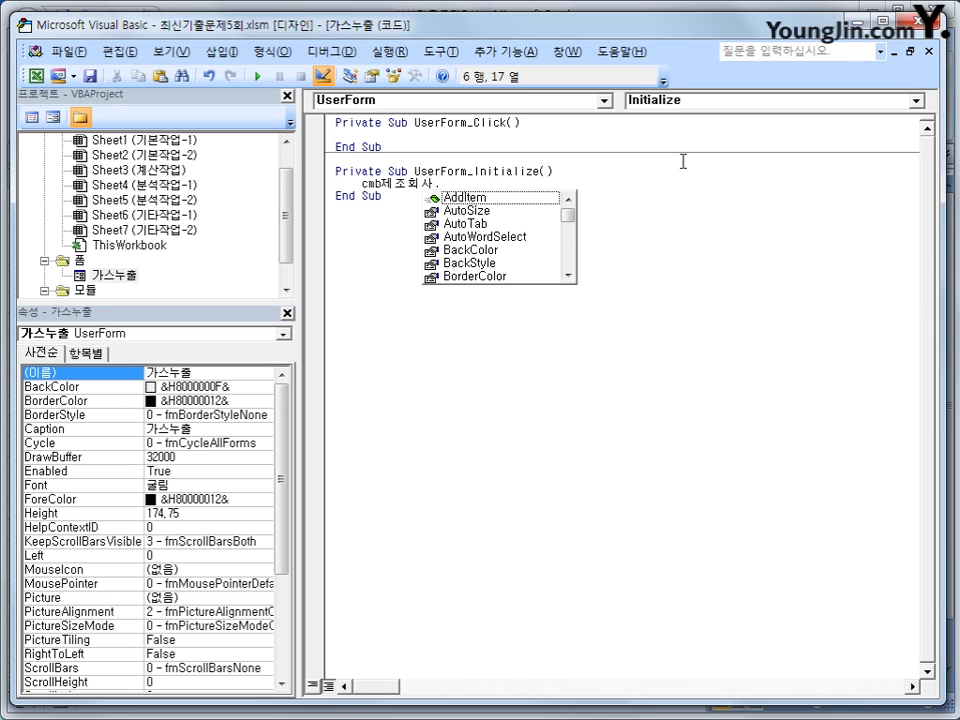
type("ro")
key("Tab")
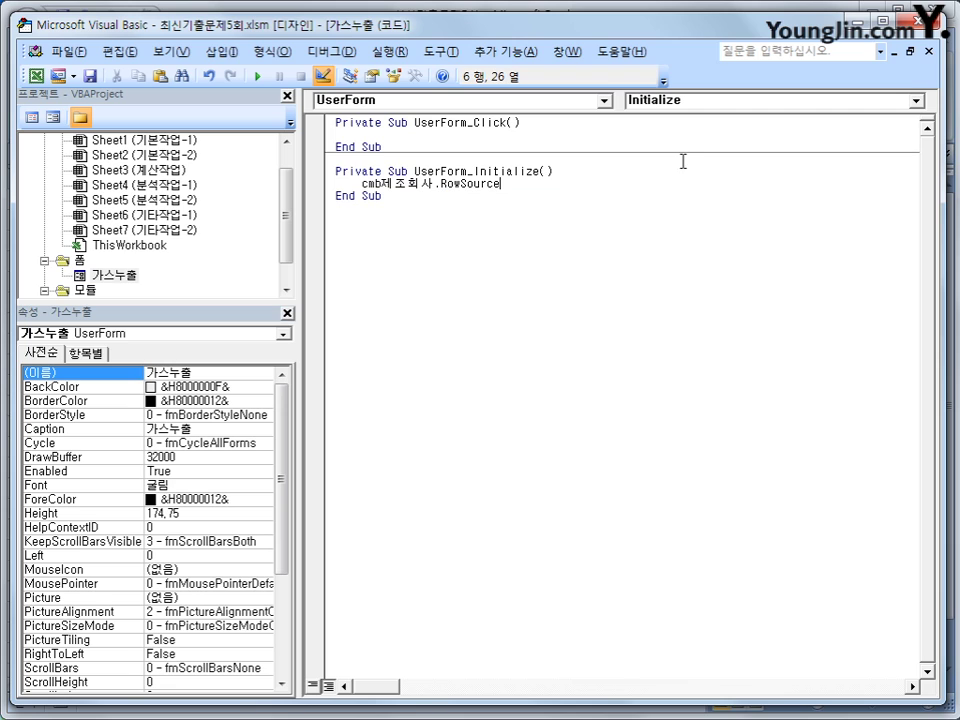
type("=\"H7:H12\"")
left_click(381, 196)
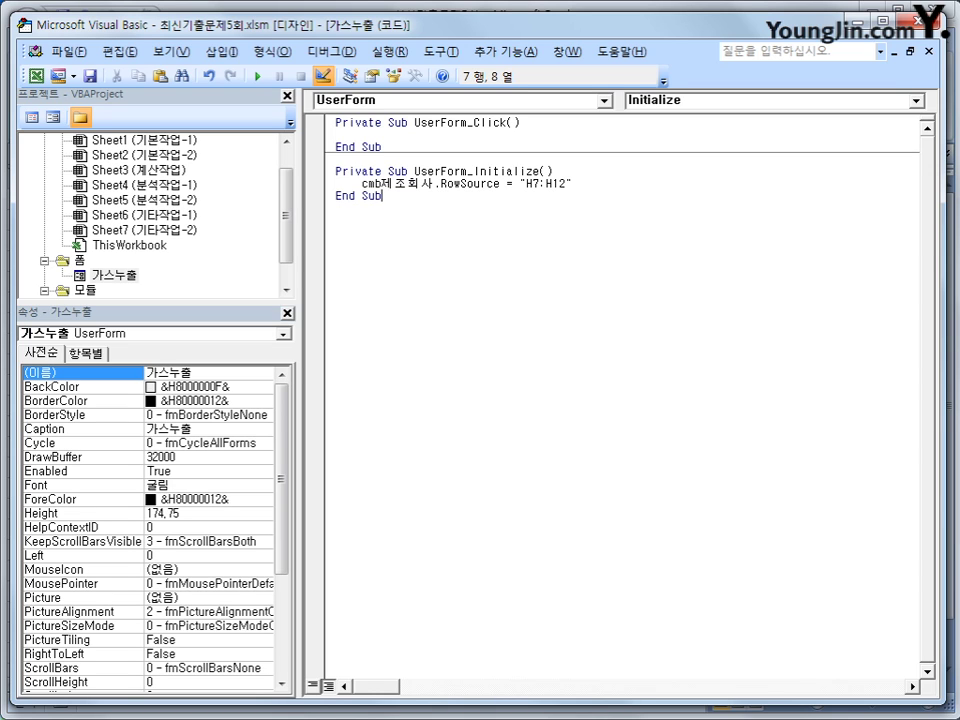
Step: Below the RowSource line, add the statement cmb구분.AddItem "LPG-20A"
left_click(598, 184)
key("Return")
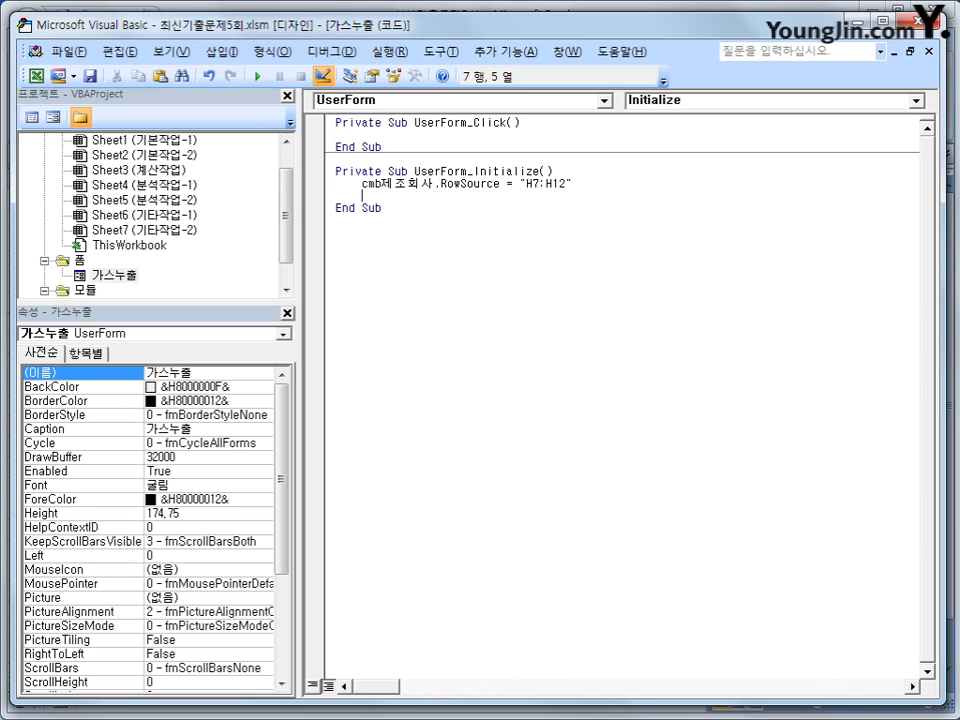
type("cmb")
type("구분.")
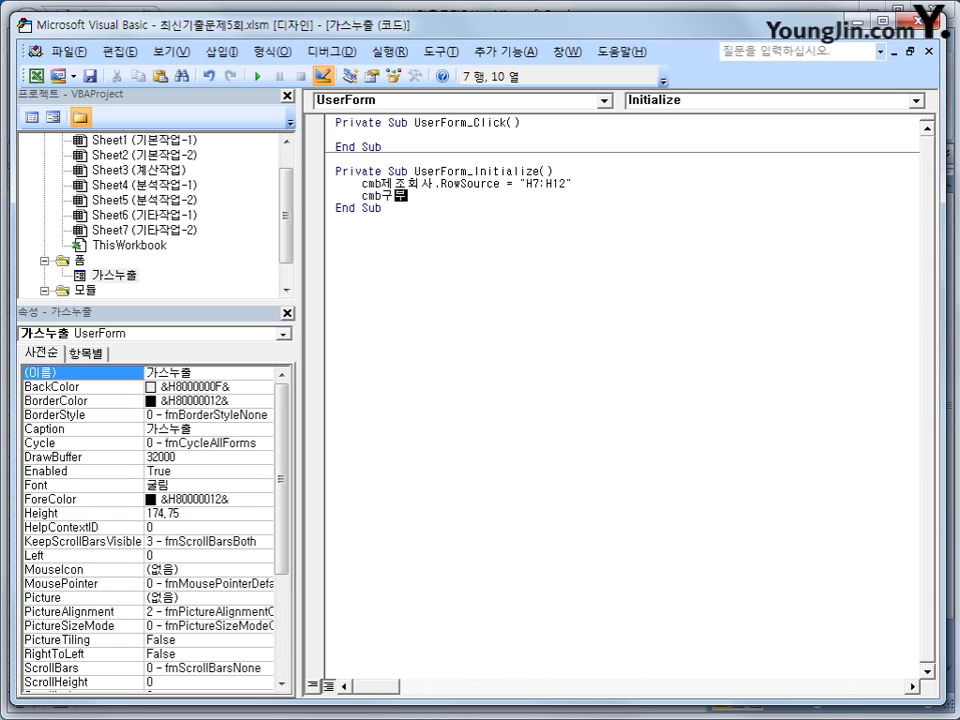
key("Tab")
type("\" ")
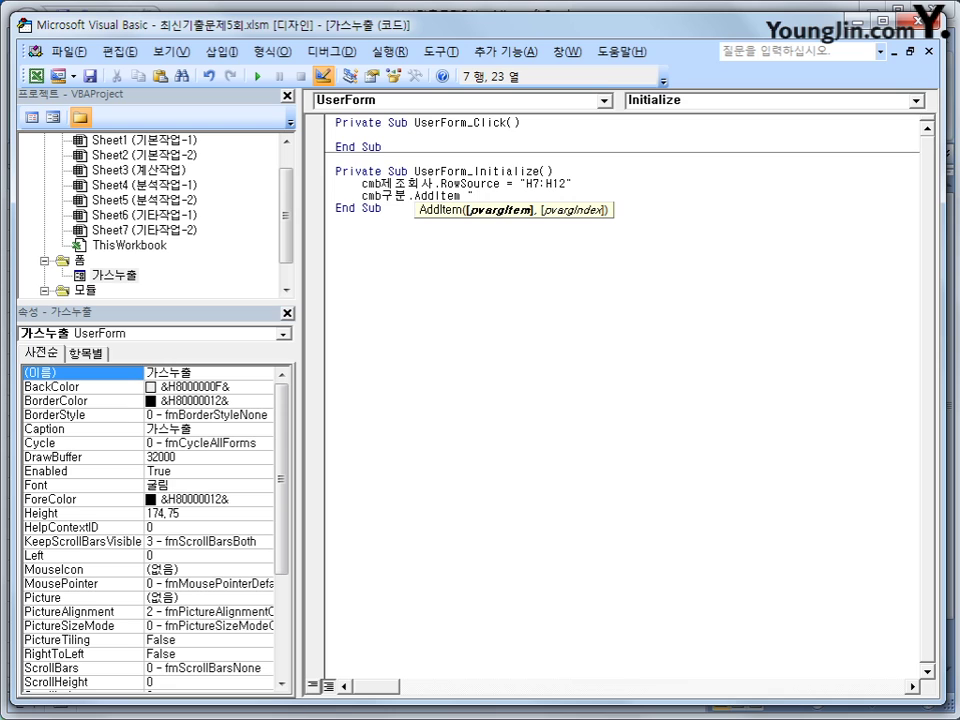
type("ㄴ")
key("BackSpace")
key("BackSpace")
key("BackSpace")
type("LPG-20a")
key("BackSpace")
type("A\"")
key("Return")
Step: Copy the cmb구분.AddItem "LPG-20A" line and paste it three times beneath the original
key("Up")
key("shift+End")
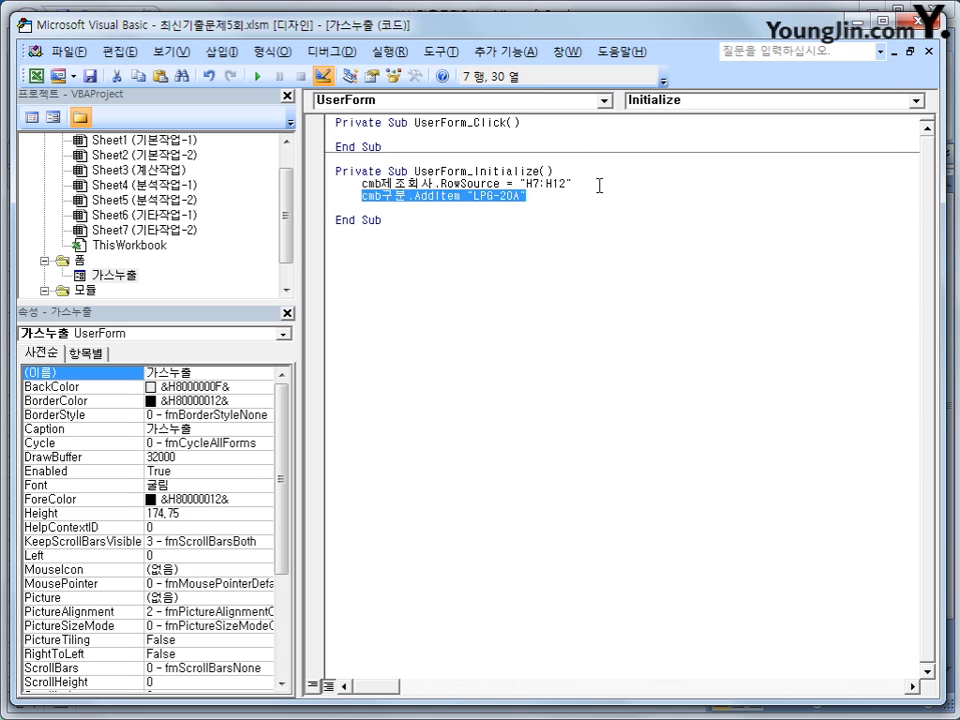
key("ctrl+c")
key("Down")
key("ctrl+v")
key("Return")
key("ctrl+v")
key("Return")
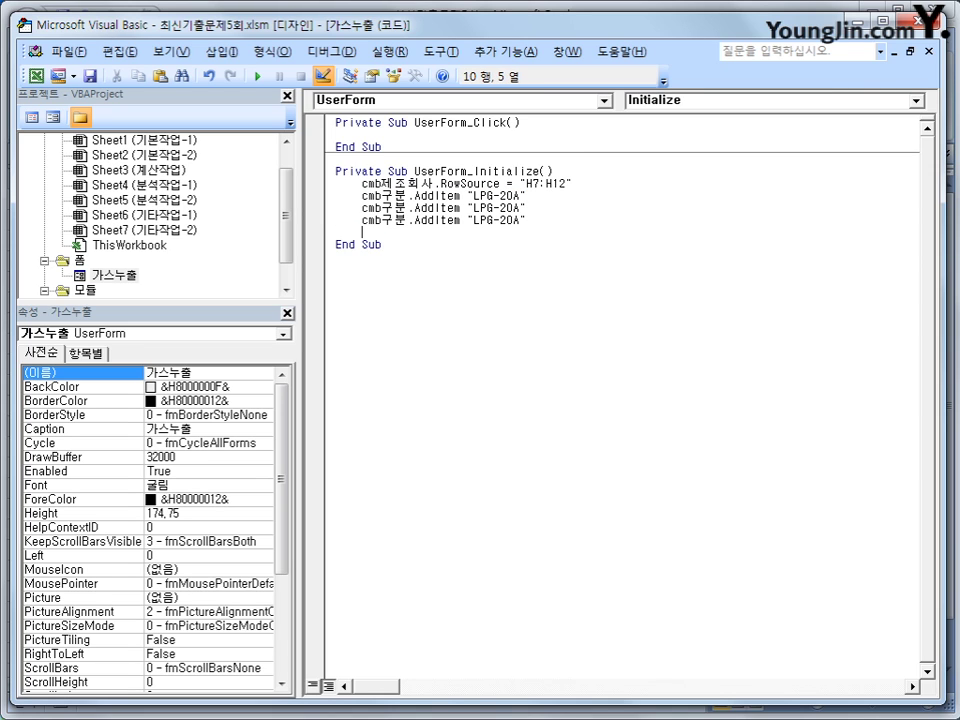
key("ctrl+v")
key("Return")
key("Up")
key("End")
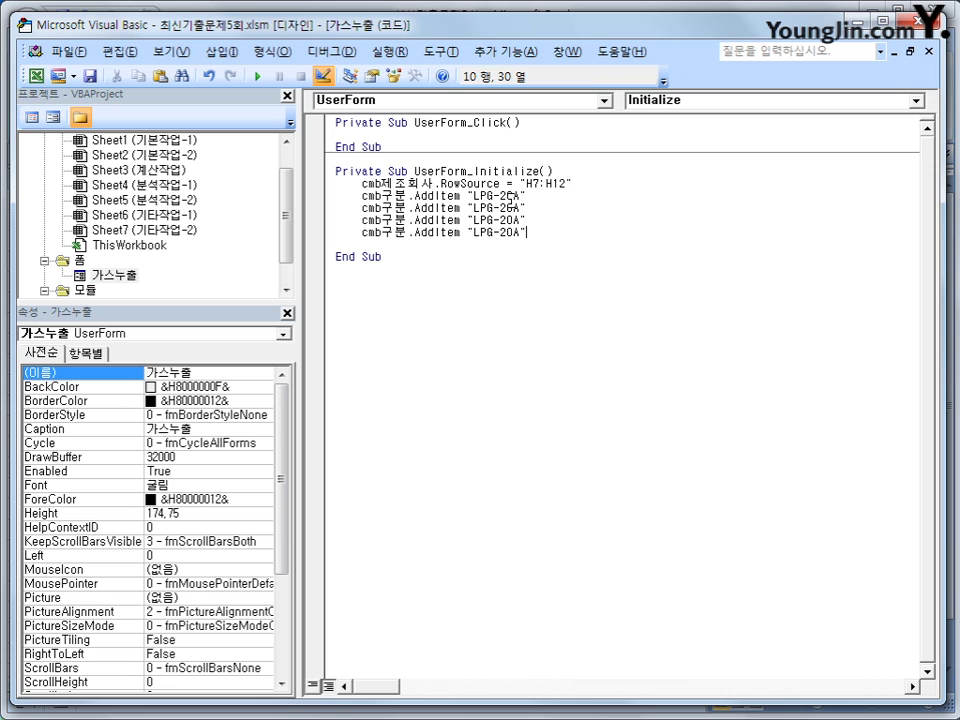
Step: Change the second AddItem value to "LNG-20A" and the third to "LPG-25A"
left_click(485, 207)
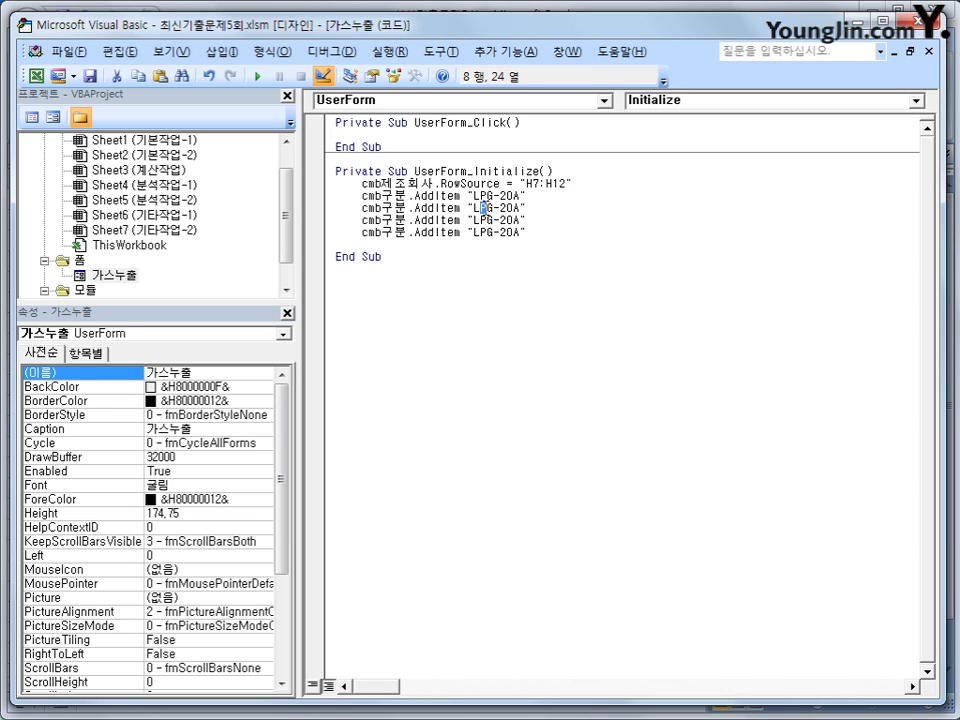
key("BackSpace")
type("N")
key("Down")
key("Right")
key("Right")
key("Right")
type("5")
key("Delete")
Step: Change the fourth AddItem value to "LNG-25A"
key("Down")
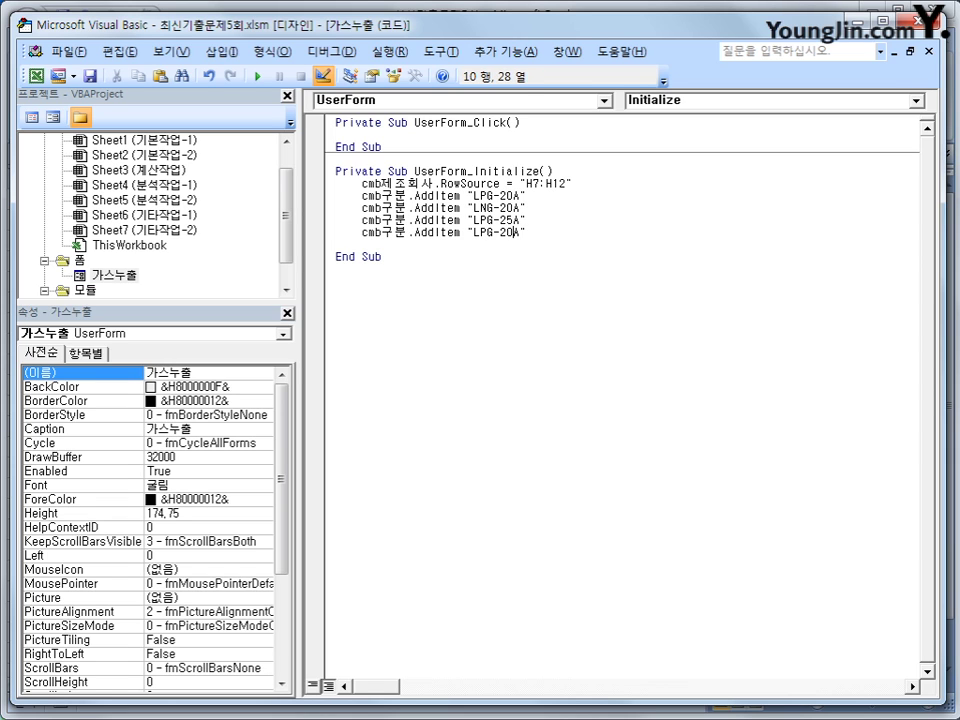
key("Left")
key("Left")
key("Left")
key("Left")
key("Left")
type("N")
key("Delete")
key("Right")
key("Right")
key("Right")
type("5")
key("Delete")
Step: Insert a blank line above and below the cmb제조회사.RowSource statement
left_click(579, 169)
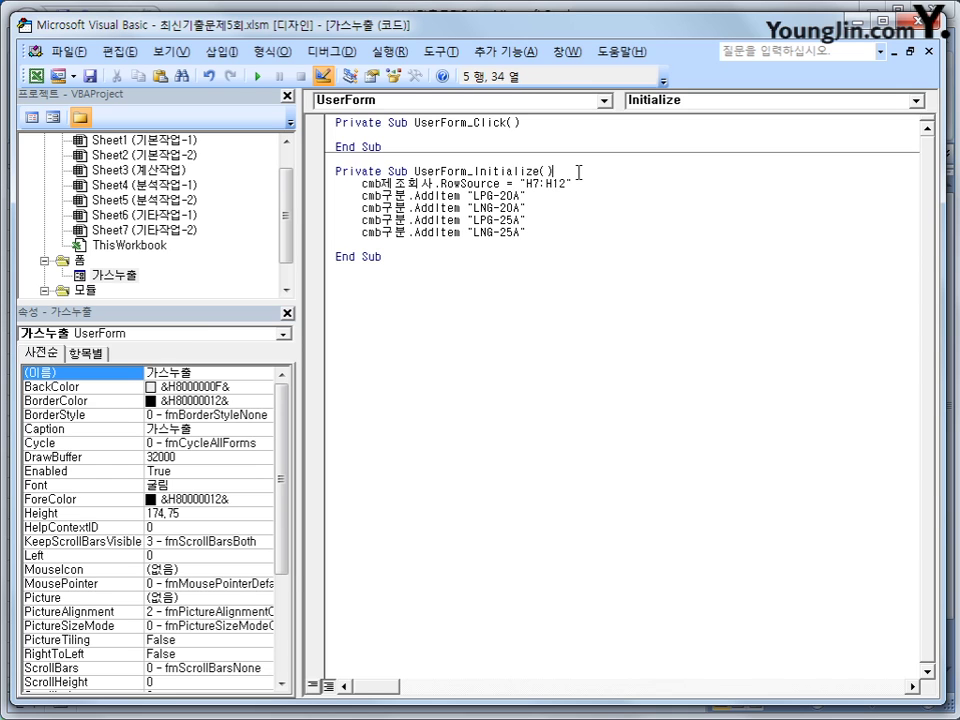
key("Return")
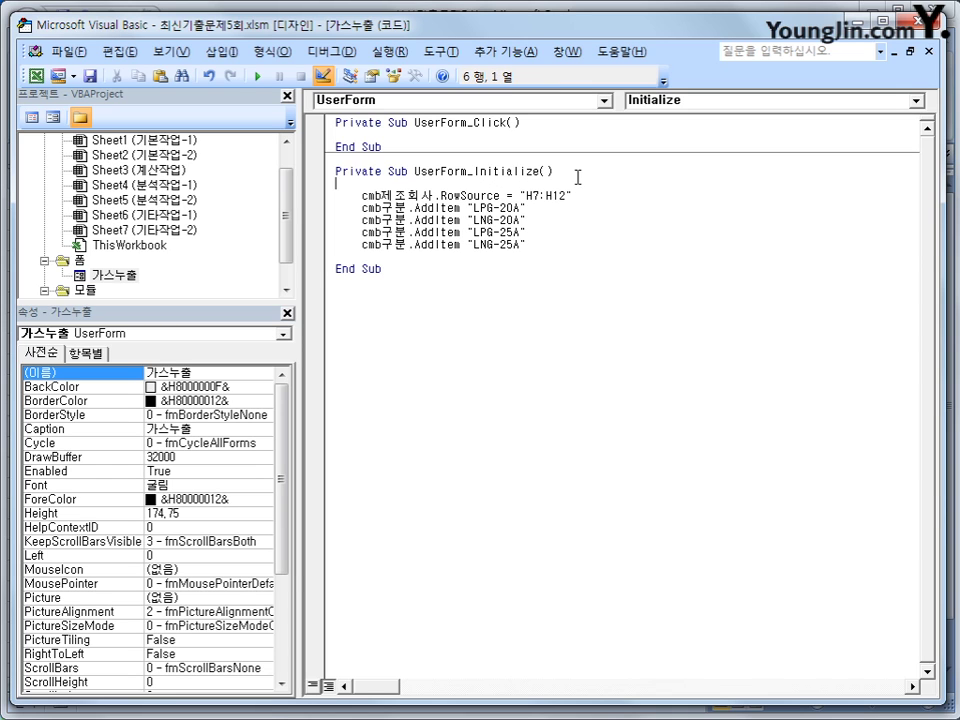
left_click(632, 195)
key("Return")
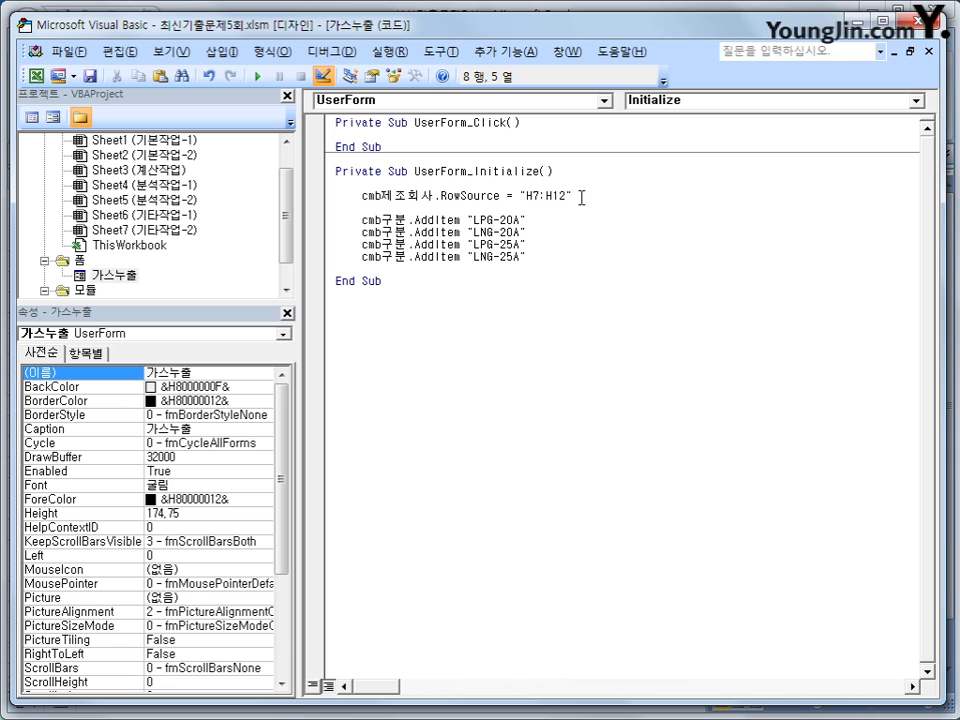
Step: Insert the line With cmb구분 directly above the first AddItem statement
left_click_drag(362, 219, 408, 219)
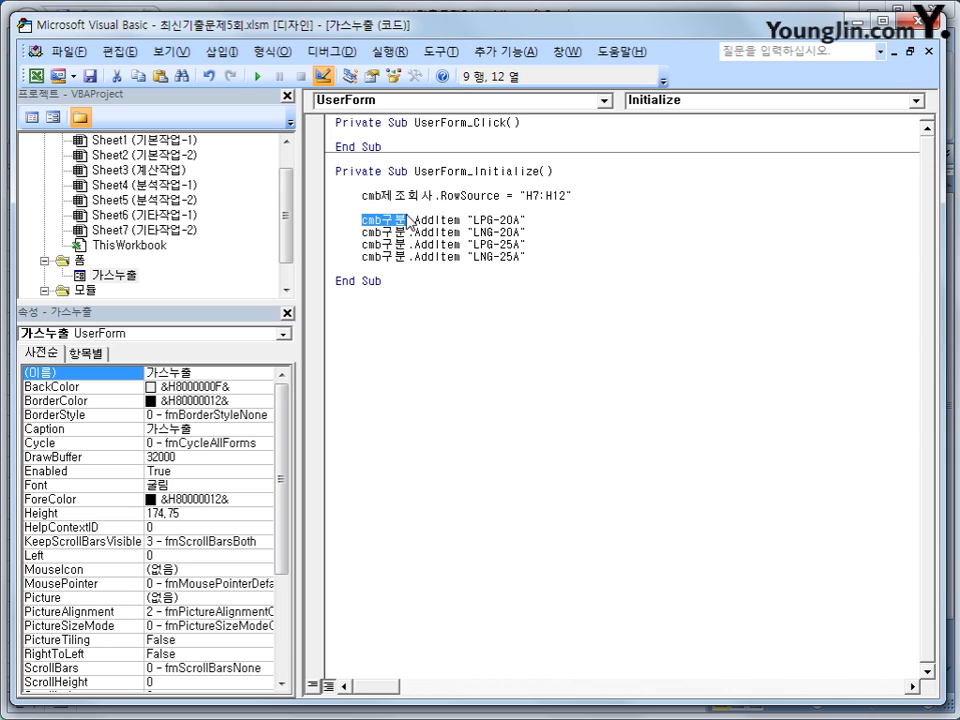
key("Up")
key("Return")
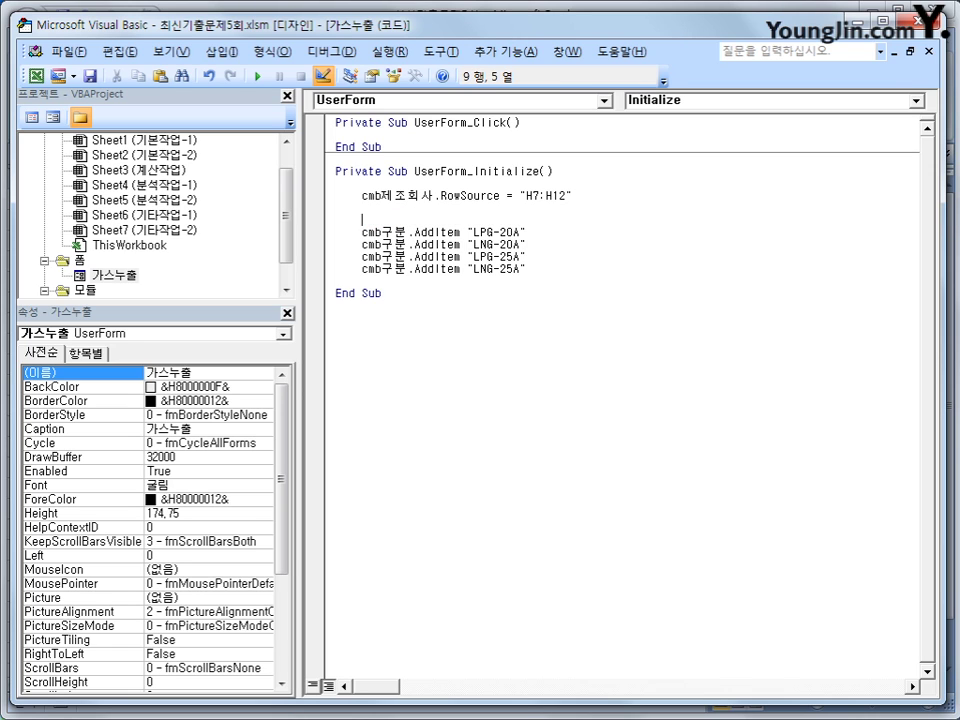
type("with cmb")
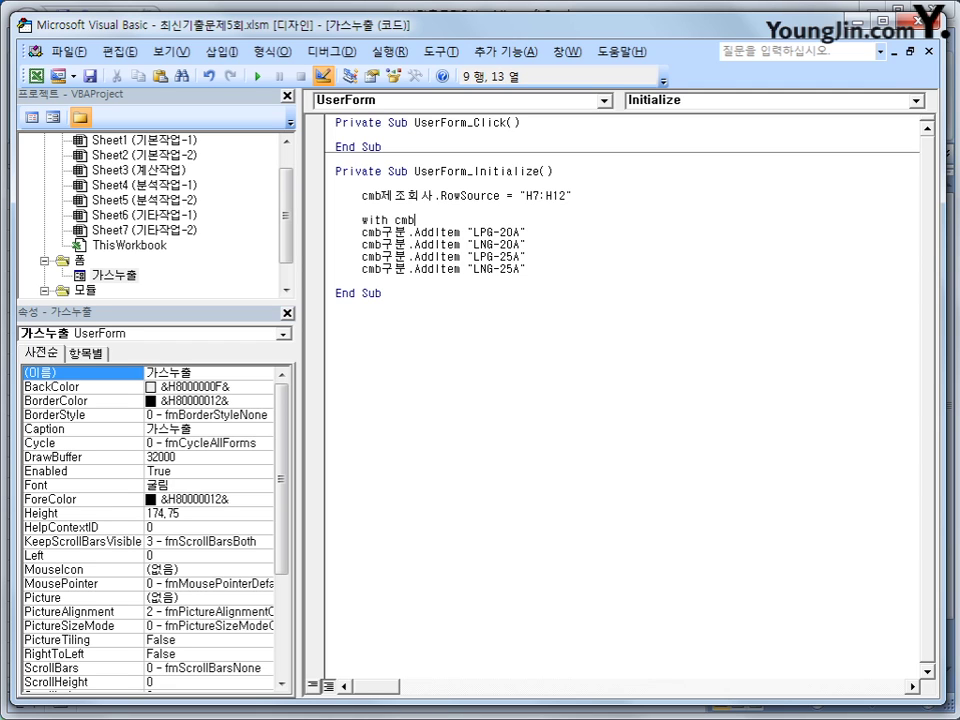
type("구분")
key("Down")
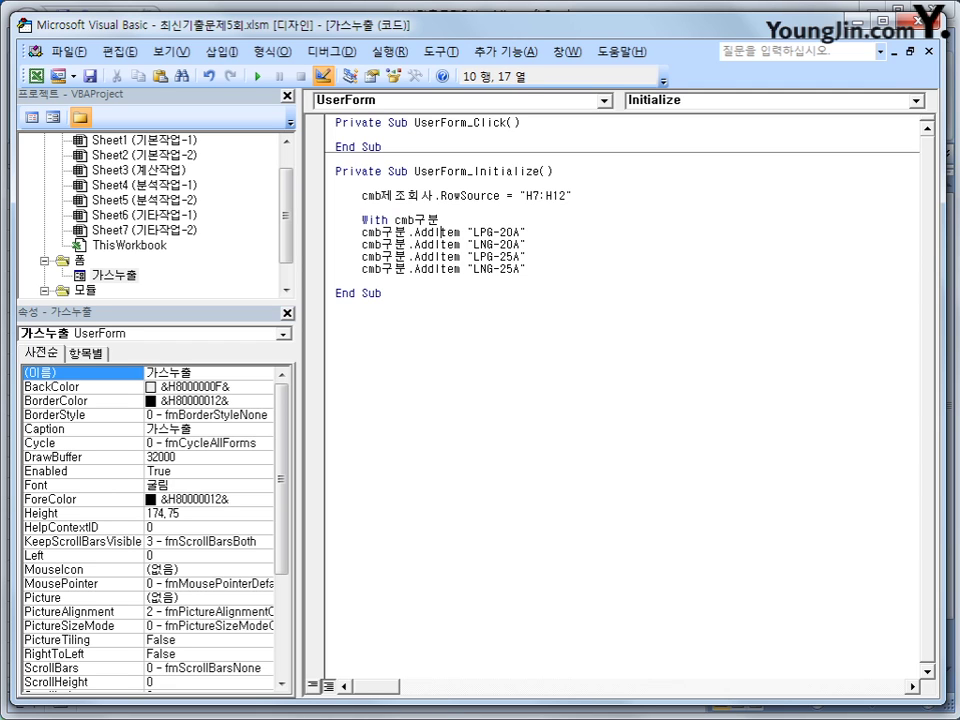
Step: Remove the cmb구분 prefix from the "LPG-20A" AddItem line and indent the line one more level
key("Home")
key("Right")
key("Right")
key("Left")
key("Left")
key("shift+Right")
key("shift+Right")
key("shift+Right")
key("shift+Right")
key("shift+Right")
key("Delete")
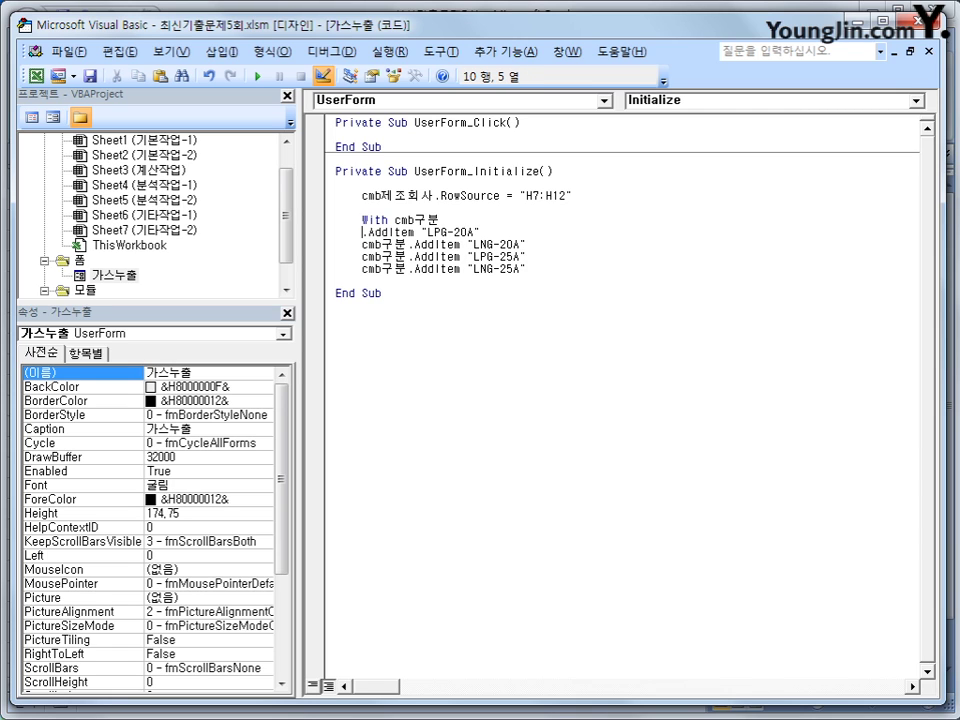
key("Tab")
Step: Remove the cmb구분 prefix from the "LNG-20A" AddItem line and indent the line one more level
key("Down")
key("Left")
key("Left")
key("Left")
key("Left")
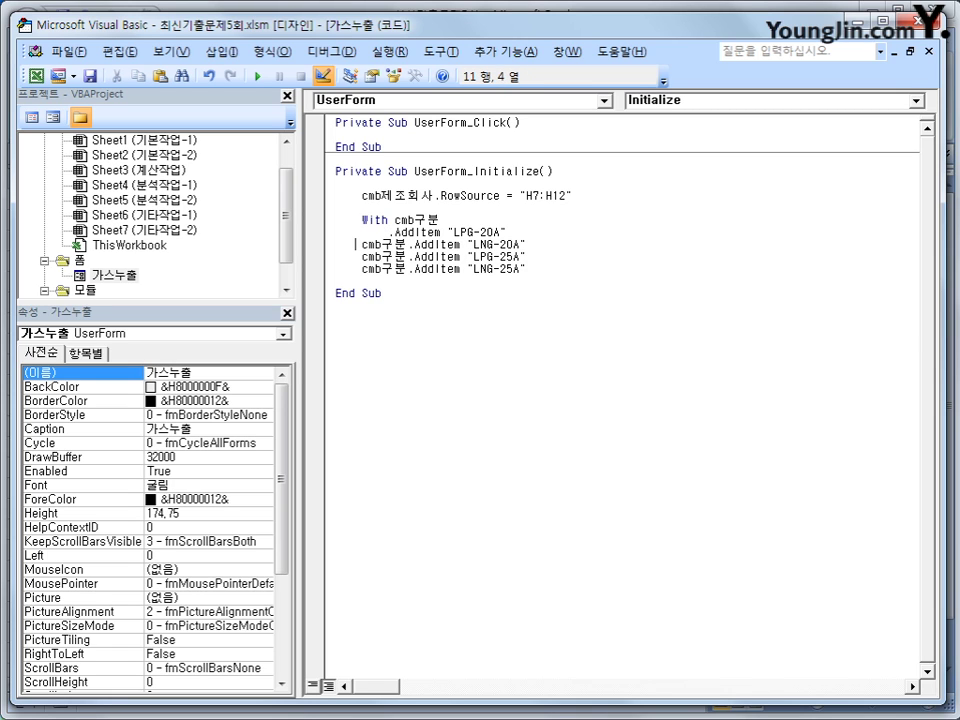
key("Right")
key("shift+Right")
key("shift+Right")
key("shift+Right")
key("shift+Right")
key("shift+Right")
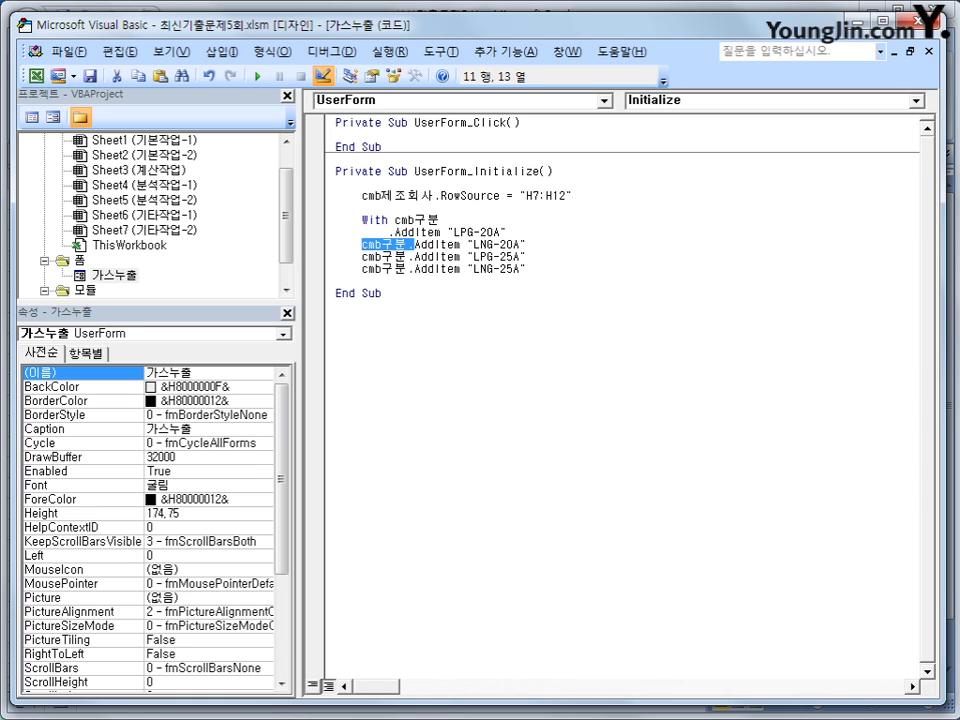
key("Delete")
key("Tab")
Step: Remove the cmb구분 prefix from the "LPG-25A" AddItem line and indent the line one more level
key("Down")
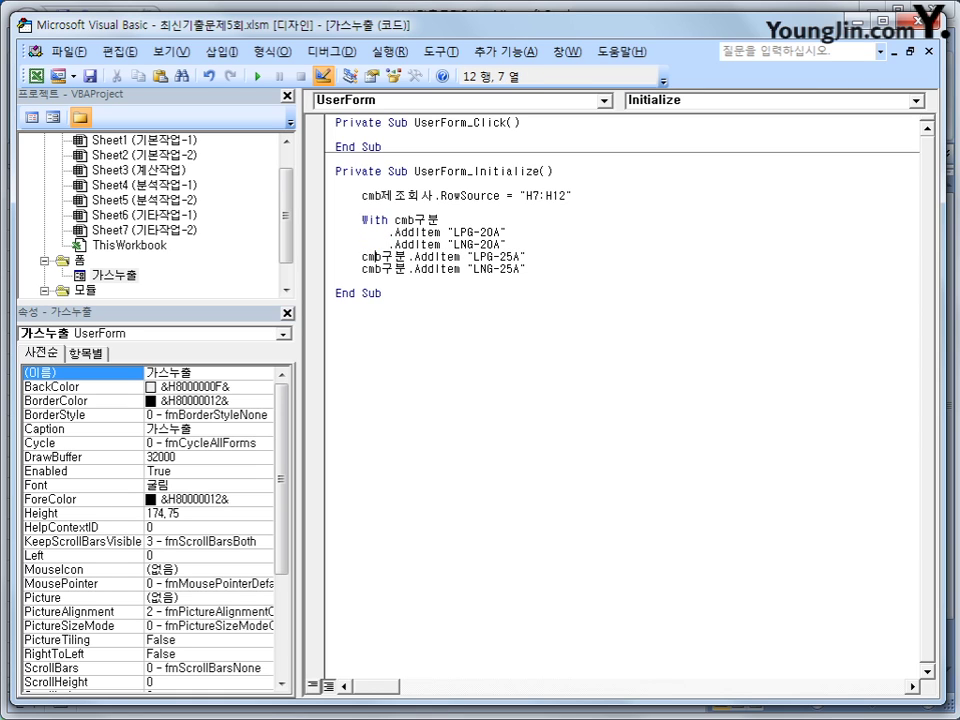
key("Left")
key("Left")
key("shift+Right")
key("shift+Right")
key("shift+Right")
key("shift+Right")
key("shift+Right")
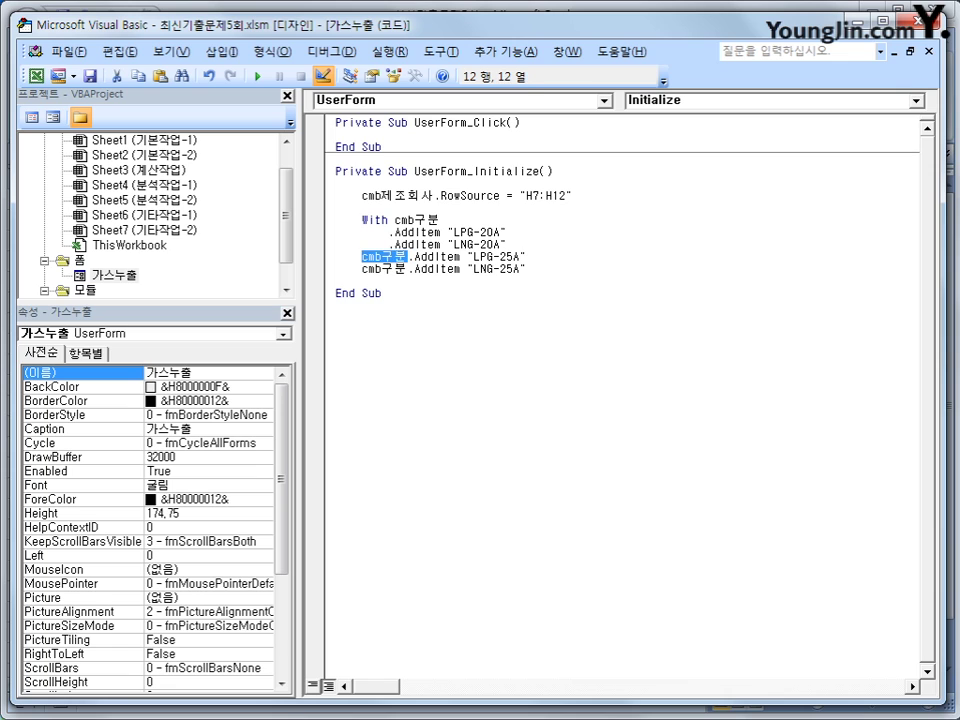
key("Delete")
key("Tab")
Step: Remove the cmb구분 prefix from the "LNG-25A" AddItem line and indent the line one more level
key("Down")
key("Left")
key("Left")
key("Left")
key("shift+Right")
key("shift+Right")
key("shift+Right")
key("shift+Right")
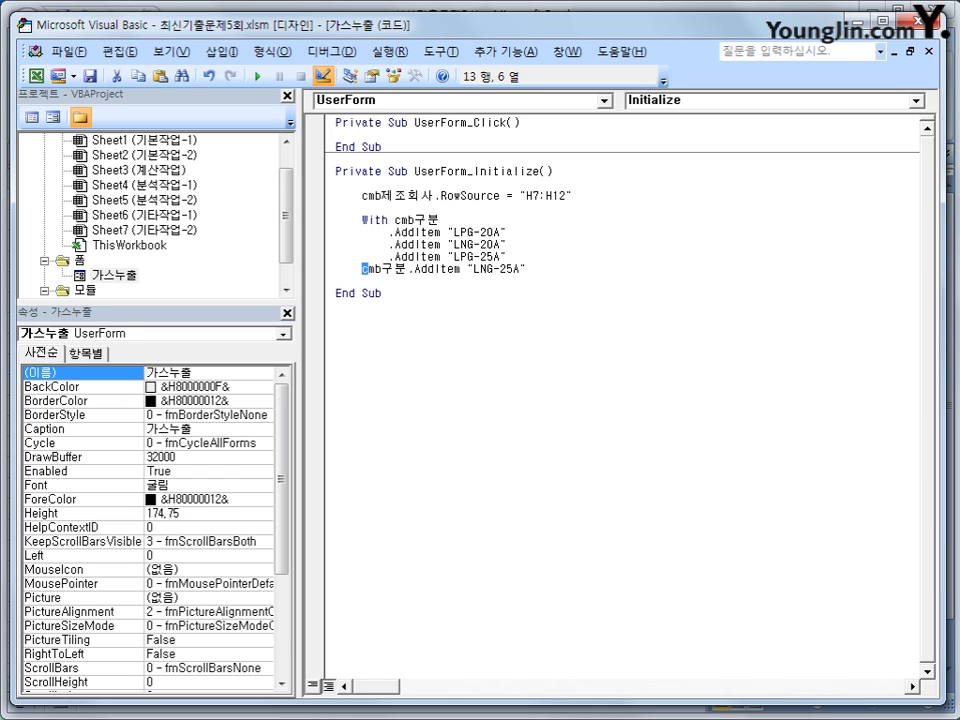
key("shift+Right")
key("Delete")
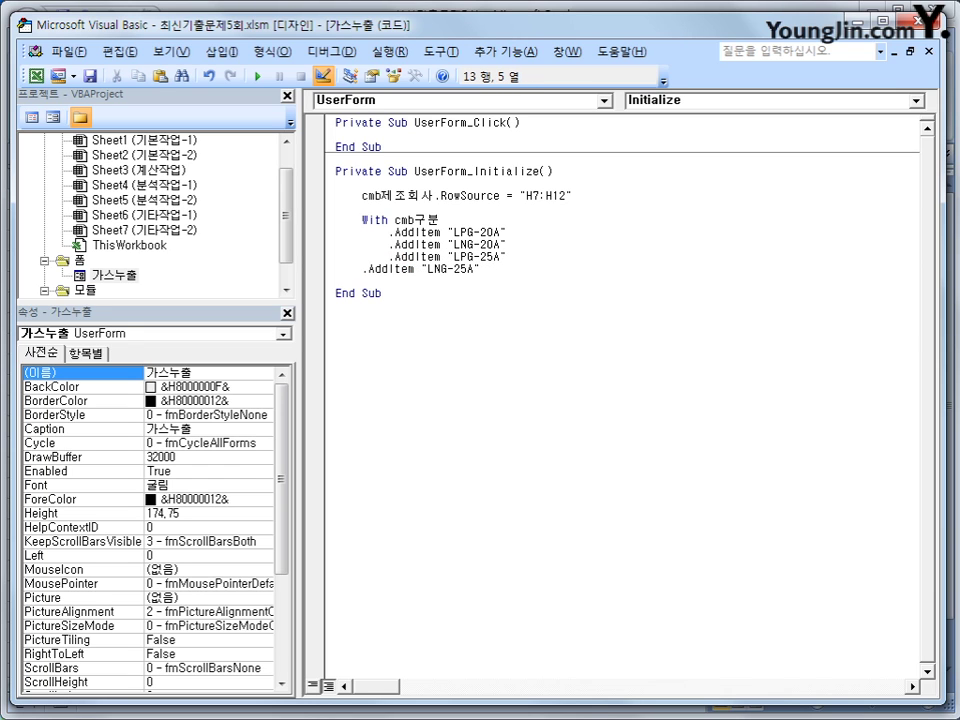
key("Tab")
Step: Close the cmb구분 block with an End With line below the last AddItem statement, aligned with the With line
key("End")
key("Return")
key("BackSpace")
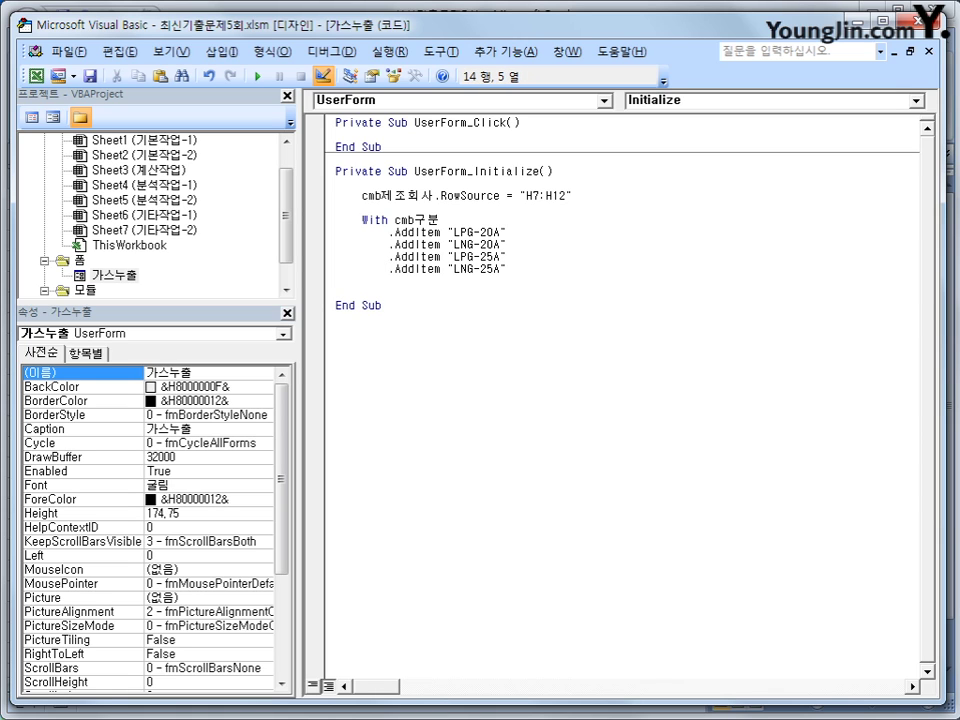
type("c")
key("BackSpace")
type("end with")
key("Return")
Step: Create the Click event procedure for cmd종료 and add the statement Unload Me to it
left_click(440, 308)
key("Return")
left_click(437, 102)
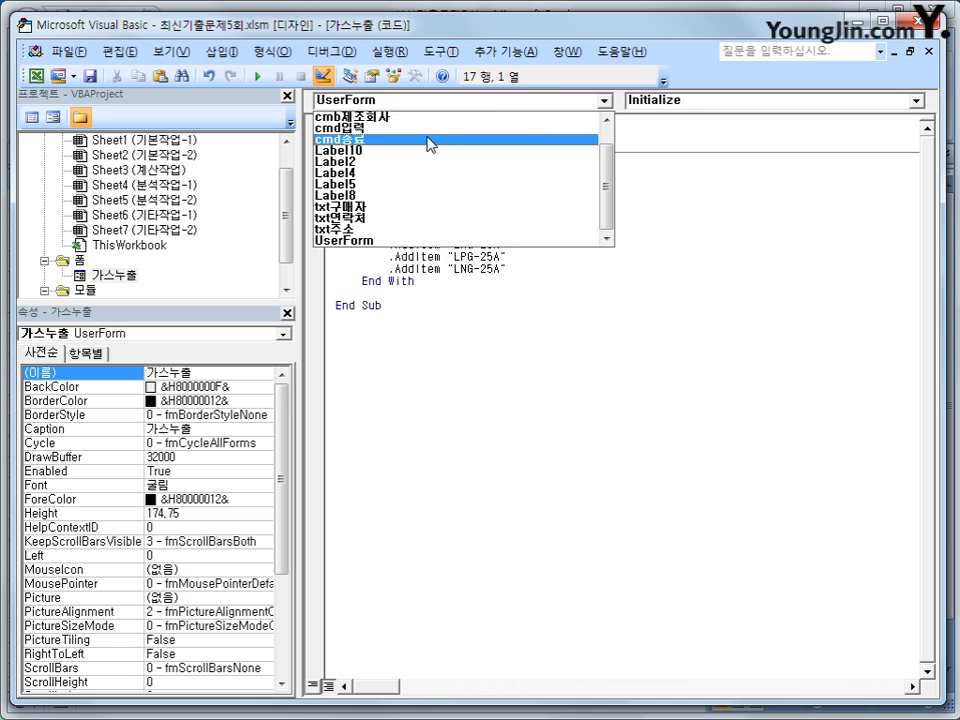
left_click(429, 141)
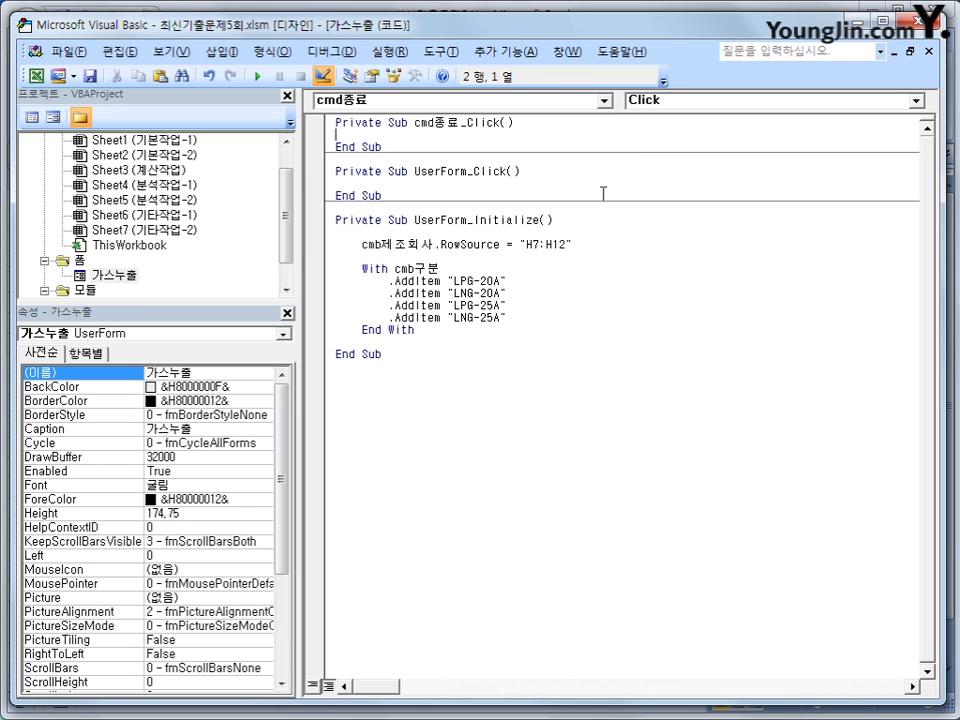
key("Tab")
type("unload me")
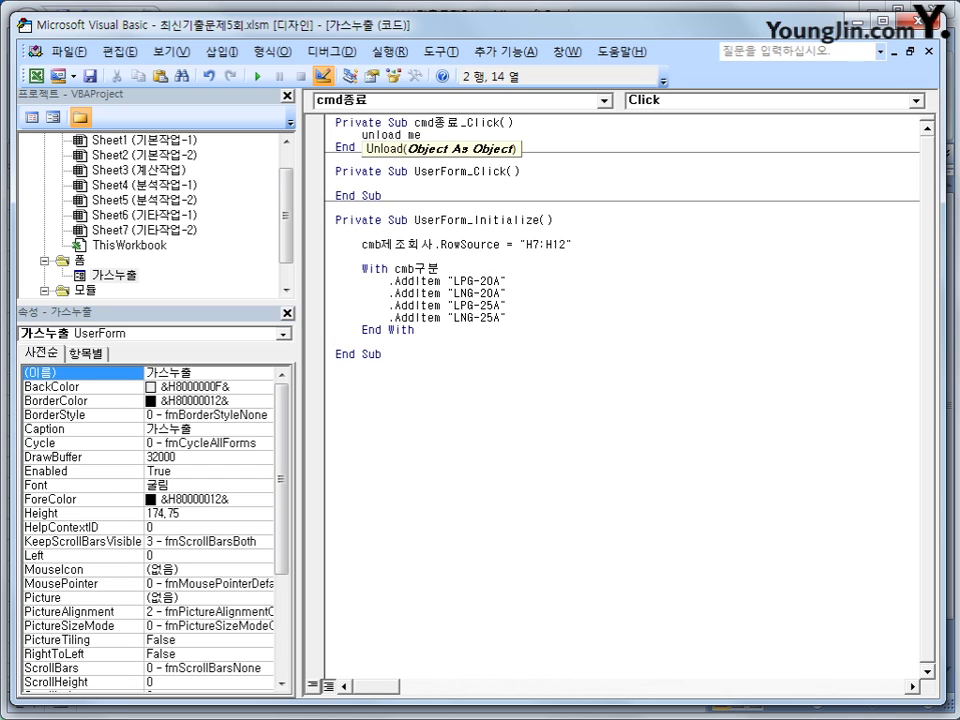
left_click(546, 371)
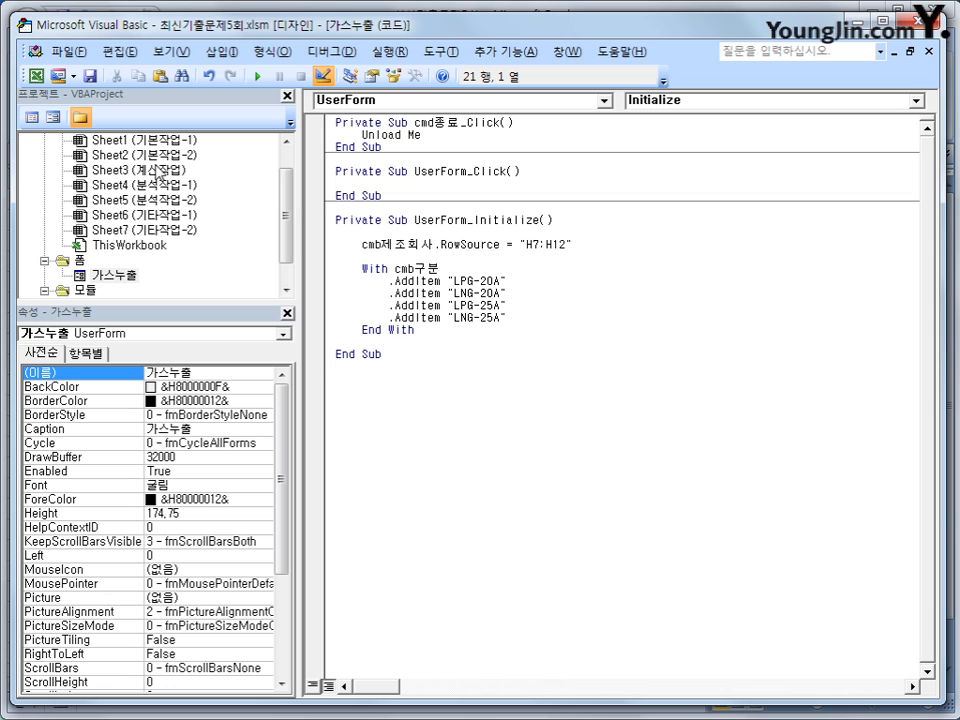
Step: Switch to the Excel worksheet, turn off design mode and open the 가스누출 form with the 등록 button
left_click(35, 75)
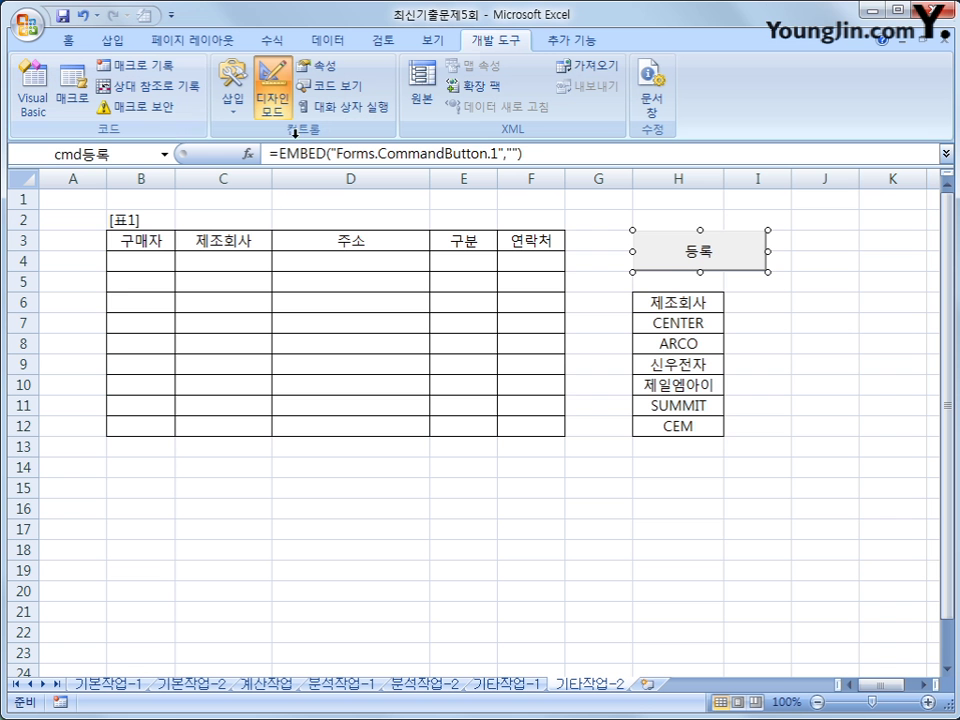
left_click(582, 512)
left_click(273, 92)
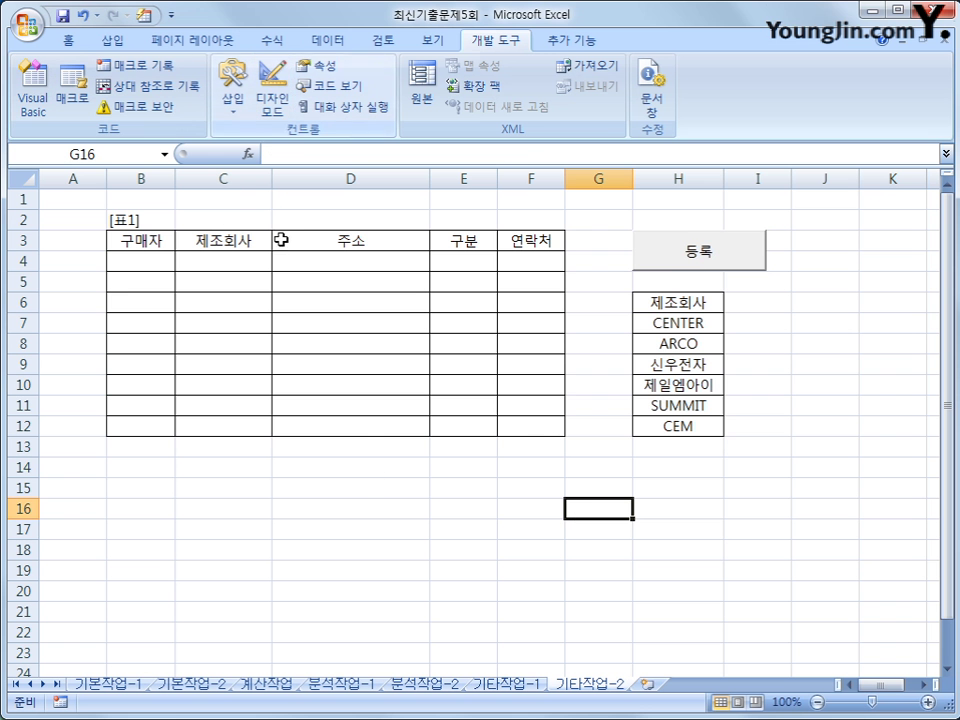
left_click(731, 257)
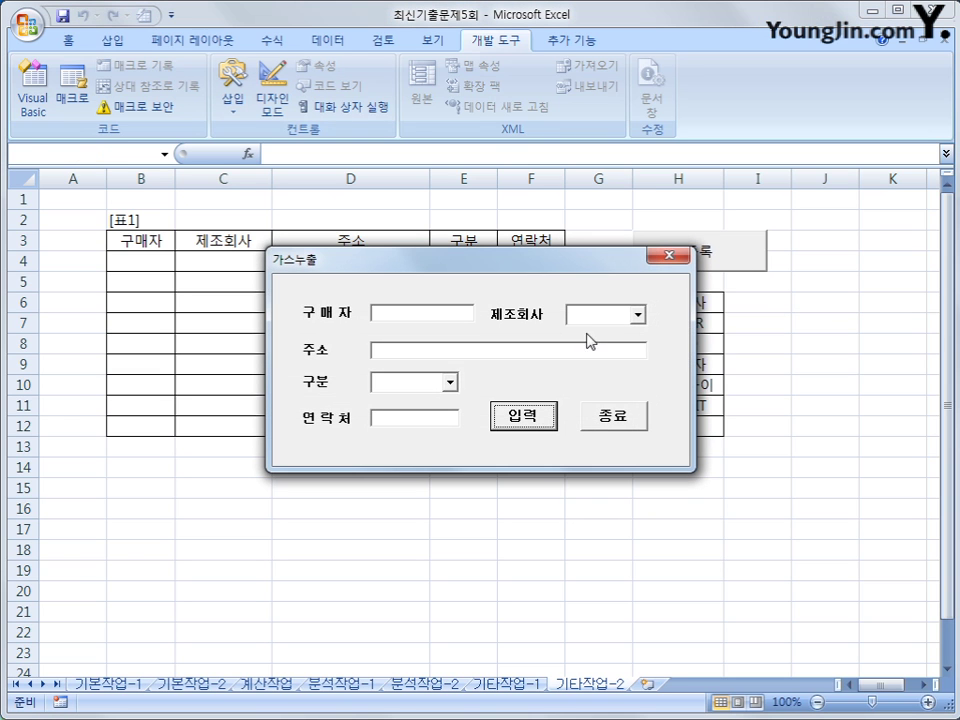
Step: Check the items in the form's 제조회사 and 구분 drop-down lists, moving the form clear of the worksheet data
left_click_drag(558, 264, 563, 312)
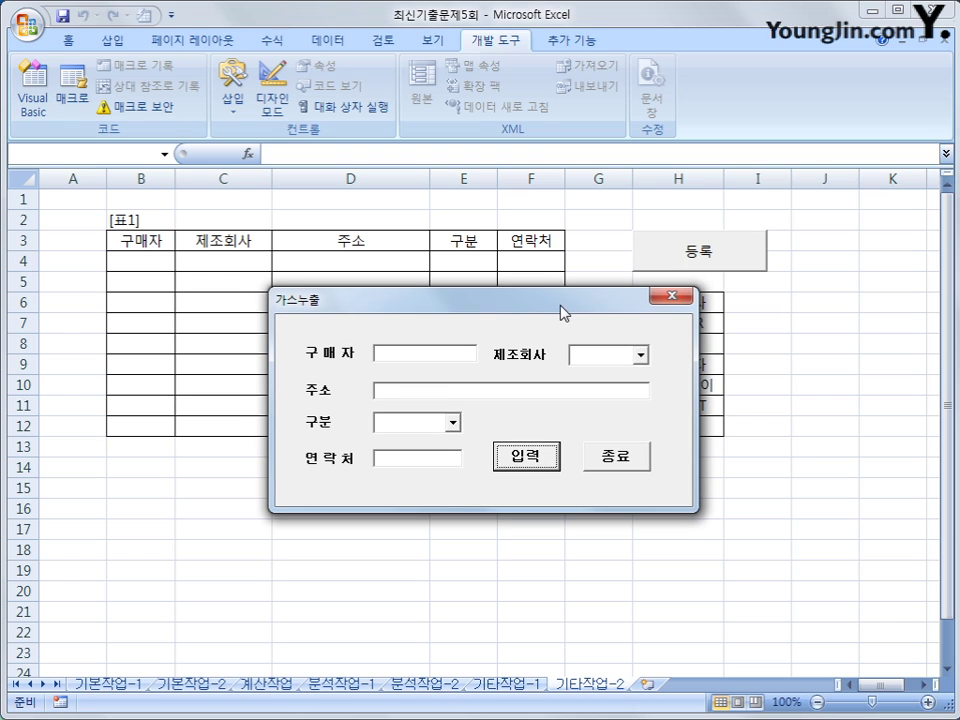
left_click(641, 356)
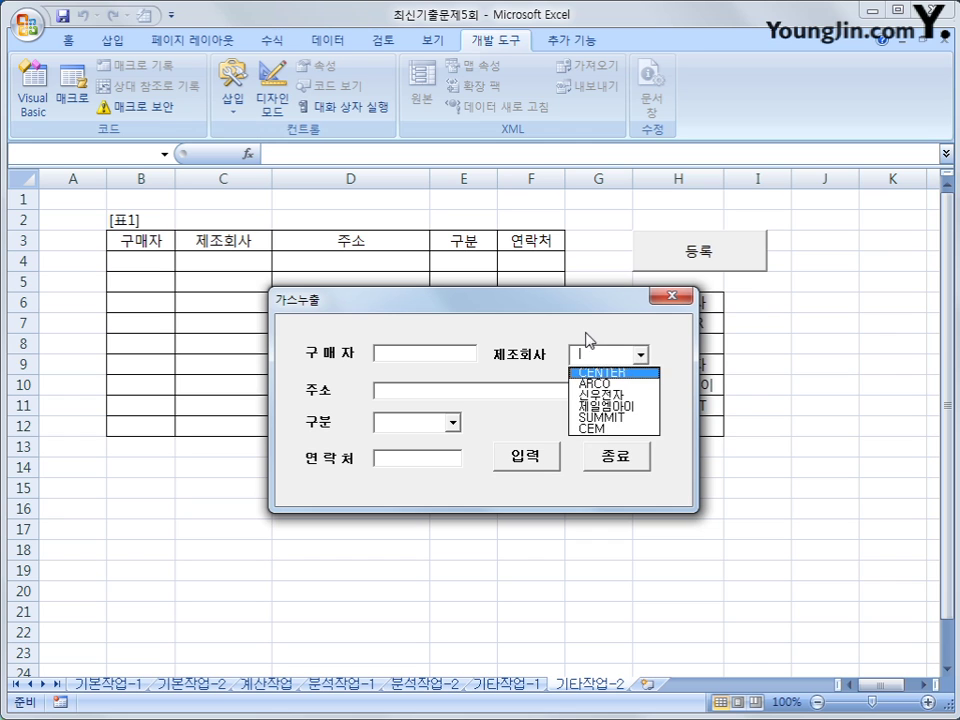
left_click_drag(583, 313, 451, 304)
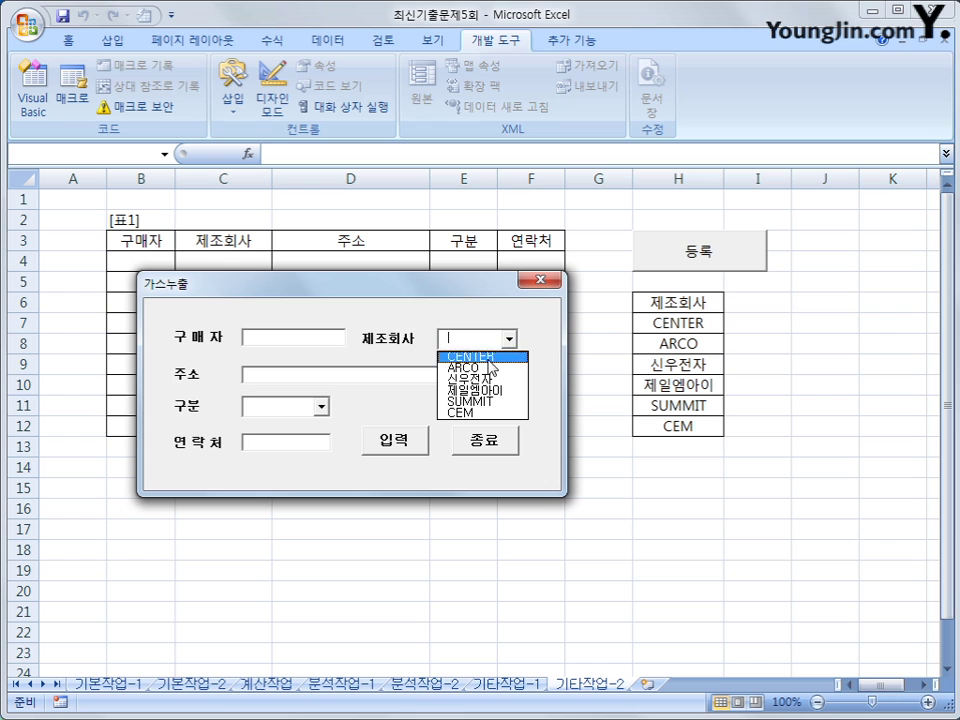
left_click(380, 408)
left_click(270, 406)
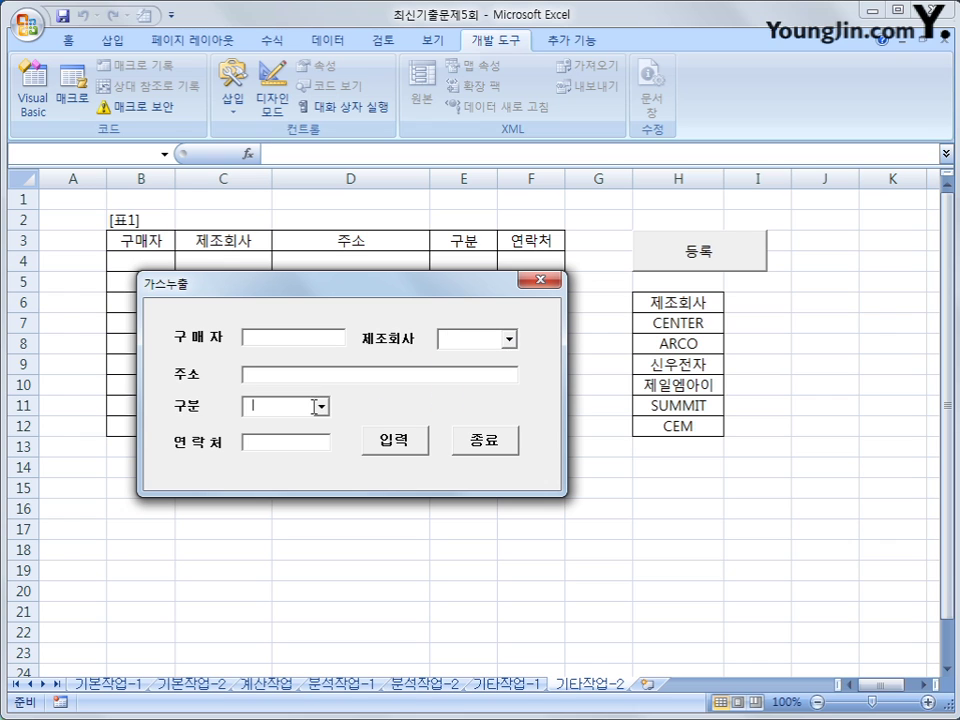
left_click(321, 407)
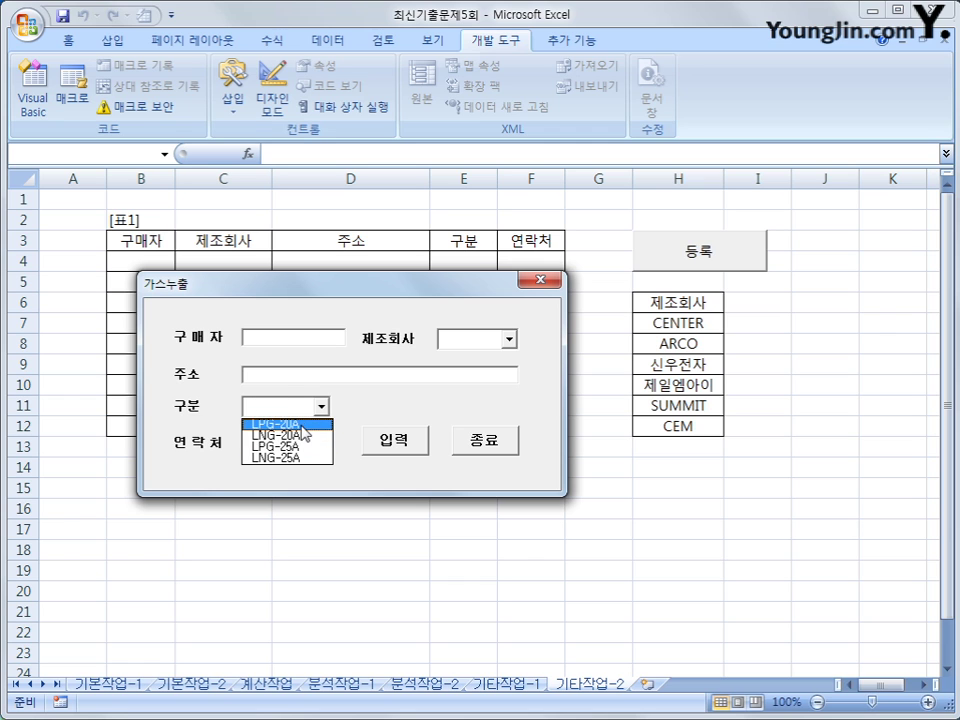
left_click(388, 405)
left_click_drag(388, 287, 520, 375)
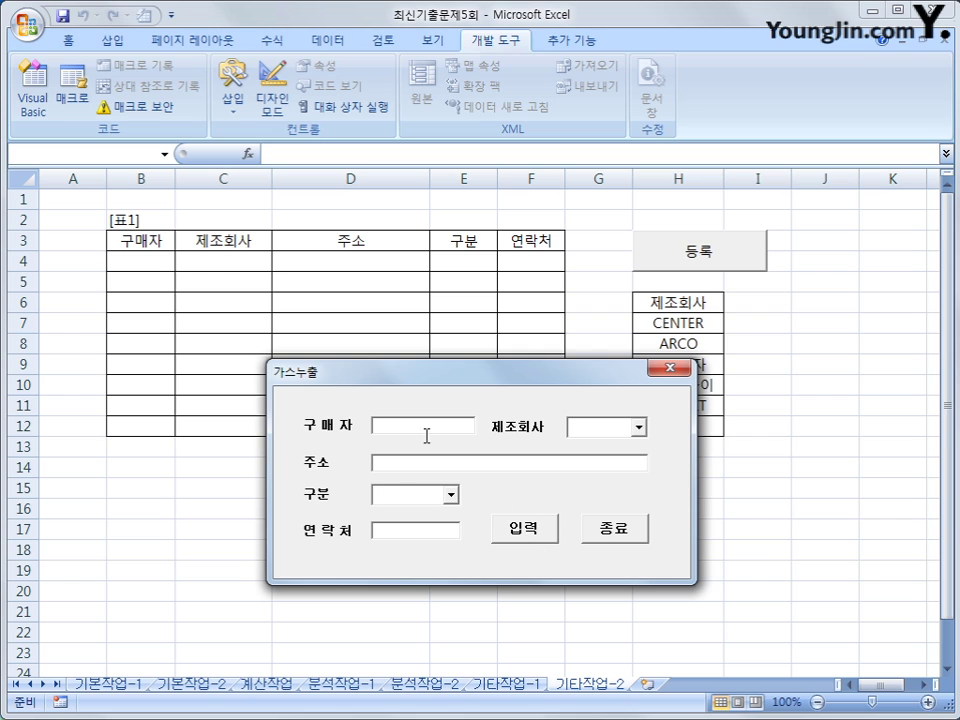
Step: Close the 가스누출 form with its 종료 button and select cell H18 on the worksheet
left_click(463, 425)
left_click(615, 536)
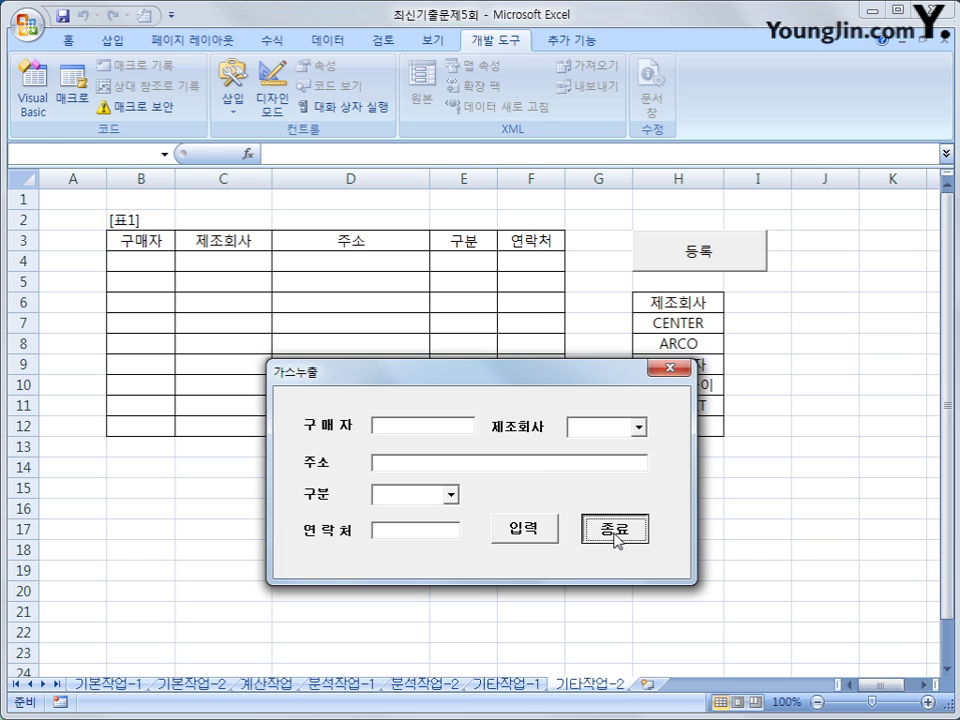
left_click(690, 549)
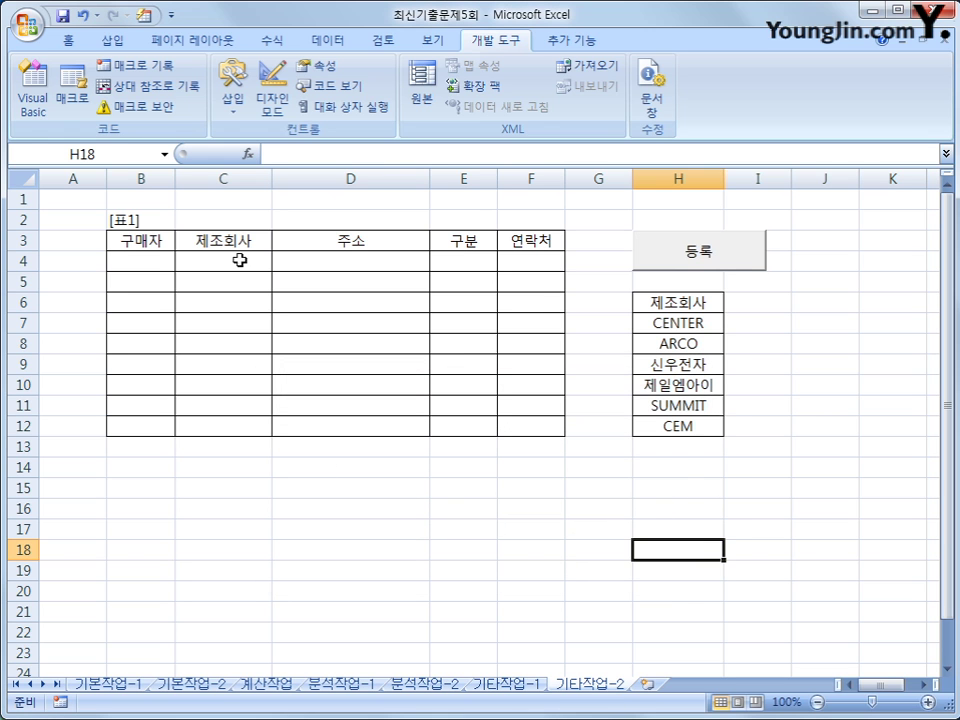
Step: Switch to the Visual Basic editor and create the Click event procedure for the form's cmd입력 button, starting with a blank line
left_click(28, 126)
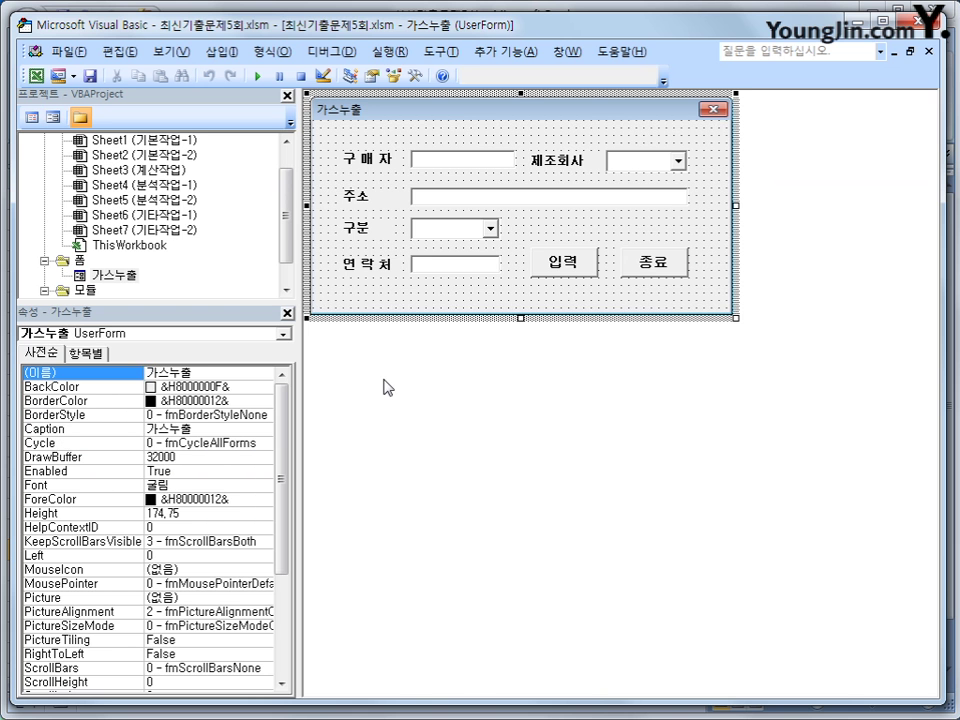
left_click(578, 265)
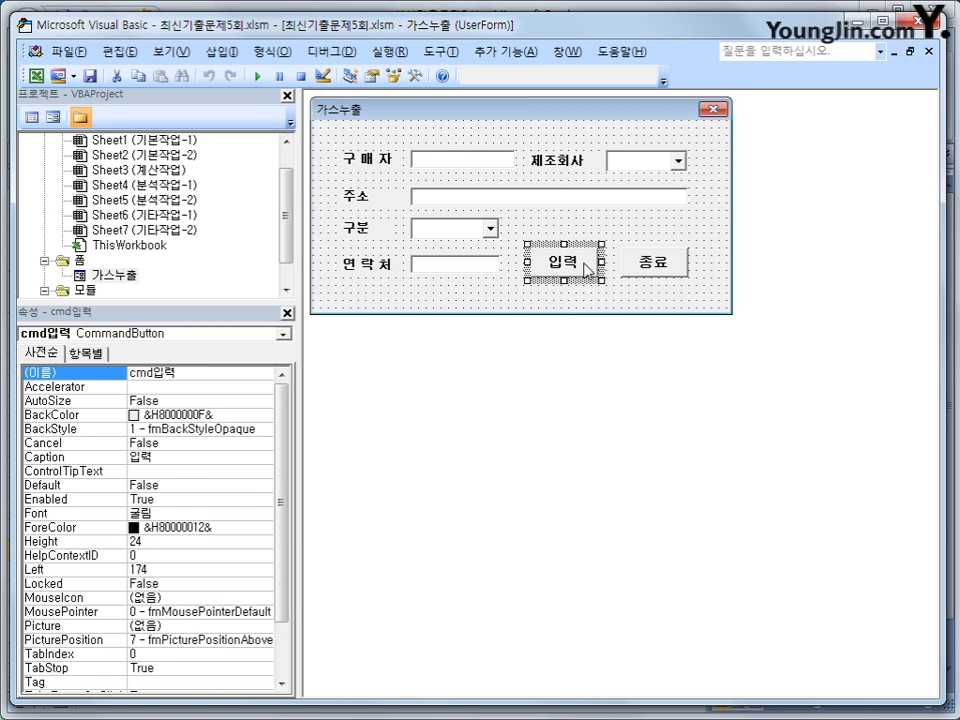
double_click(581, 266)
left_click(604, 101)
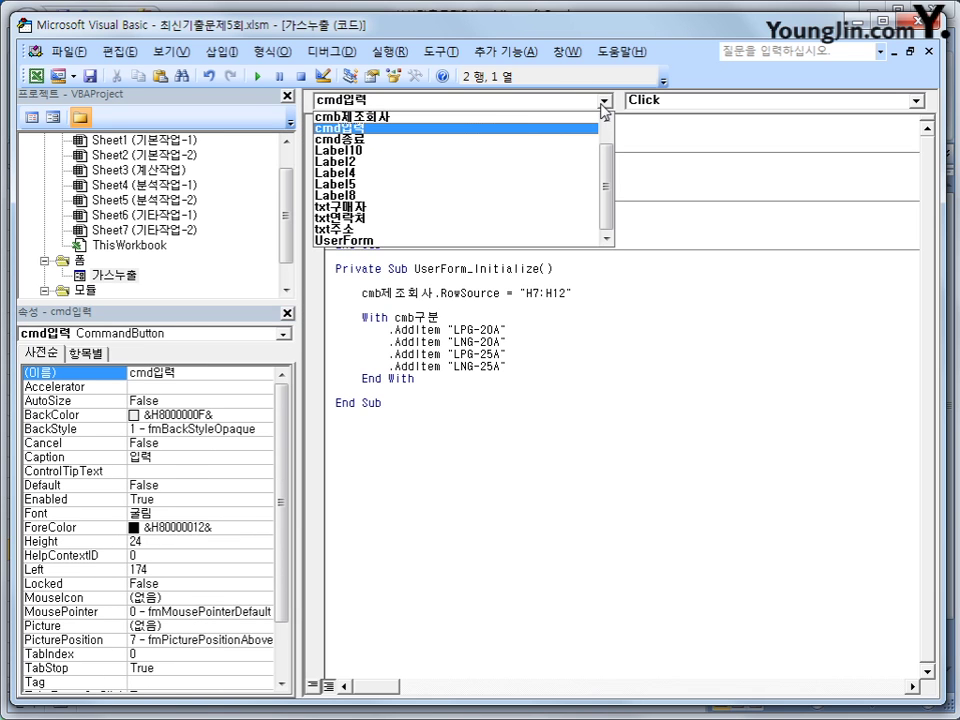
left_click(580, 129)
key("Return")
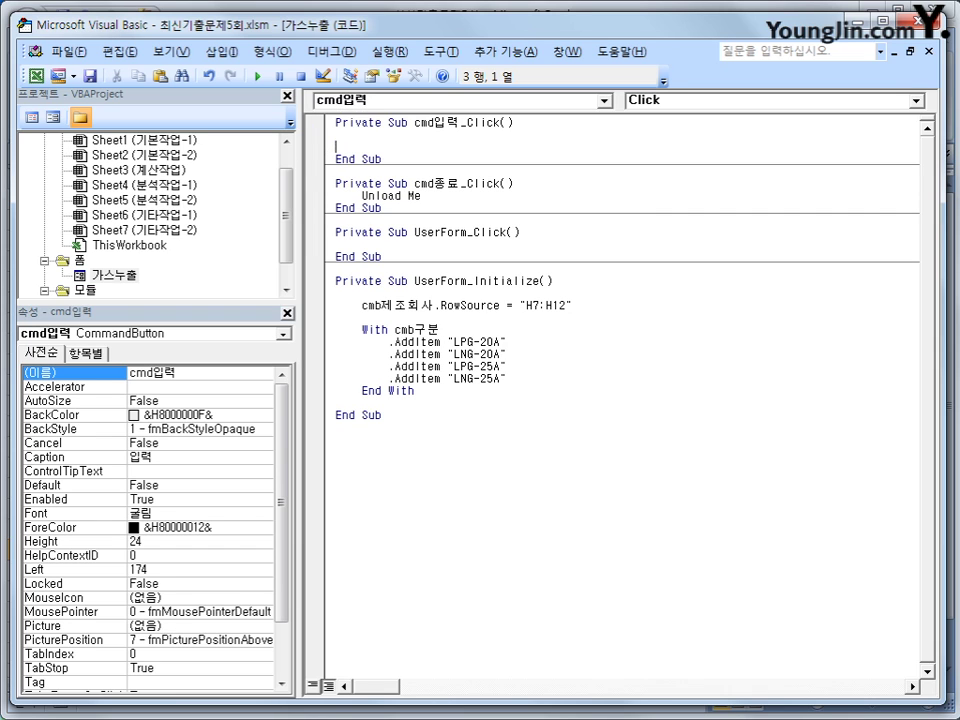
Step: Add the statement i = Range("b3").CurrentRegion.Rows.Count + 2 to cmd입력_Click, followed by a blank line
type("i = range(")
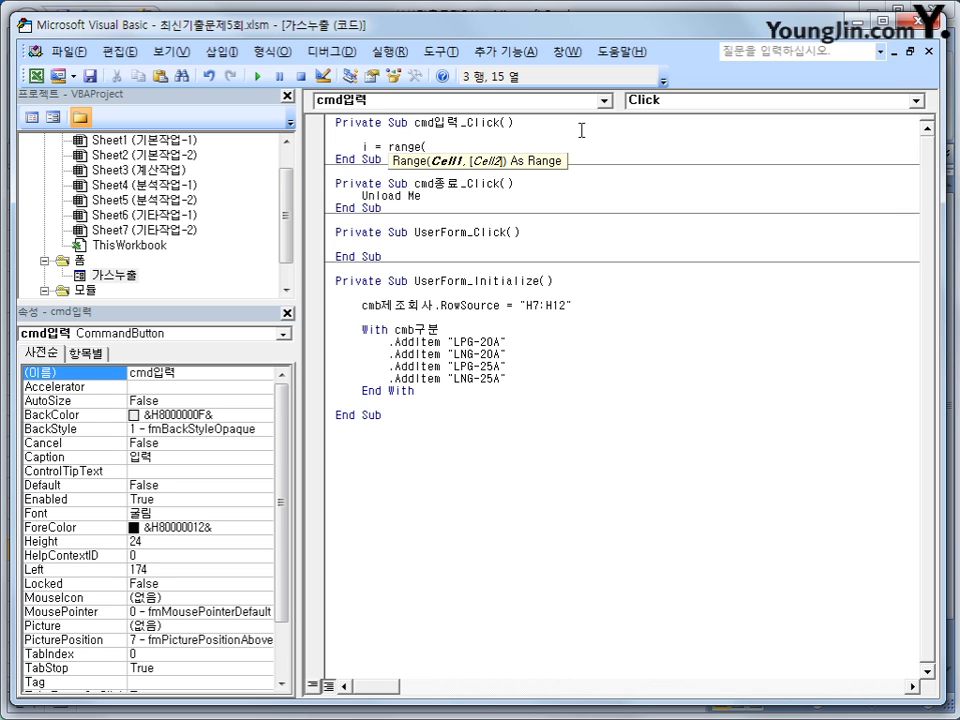
type("\"b3\").cu")
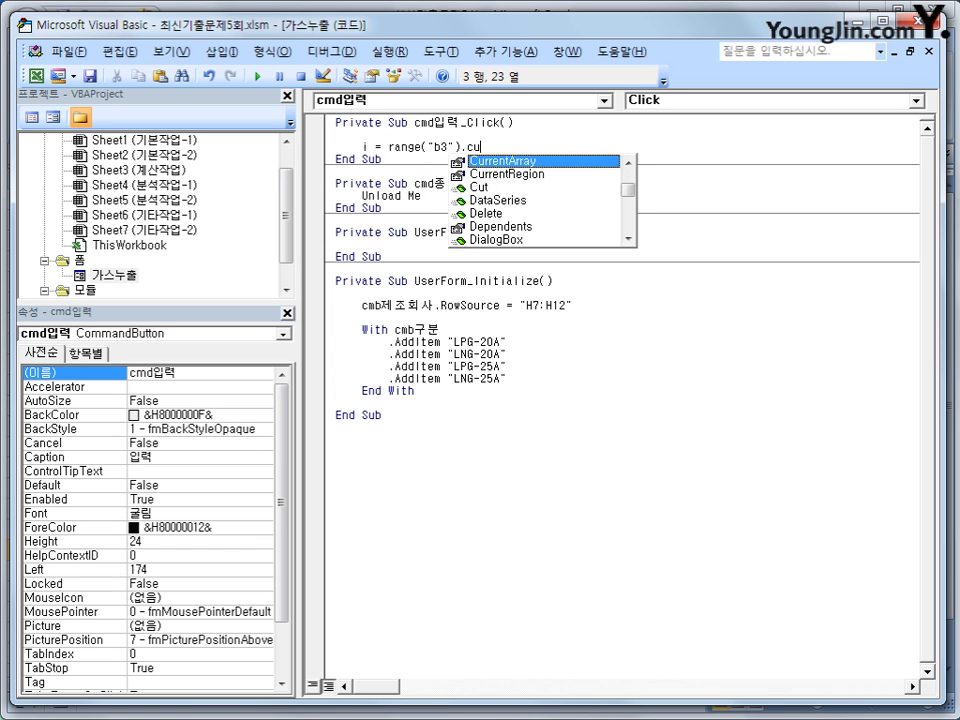
key("Down")
key("Tab")
type(".")
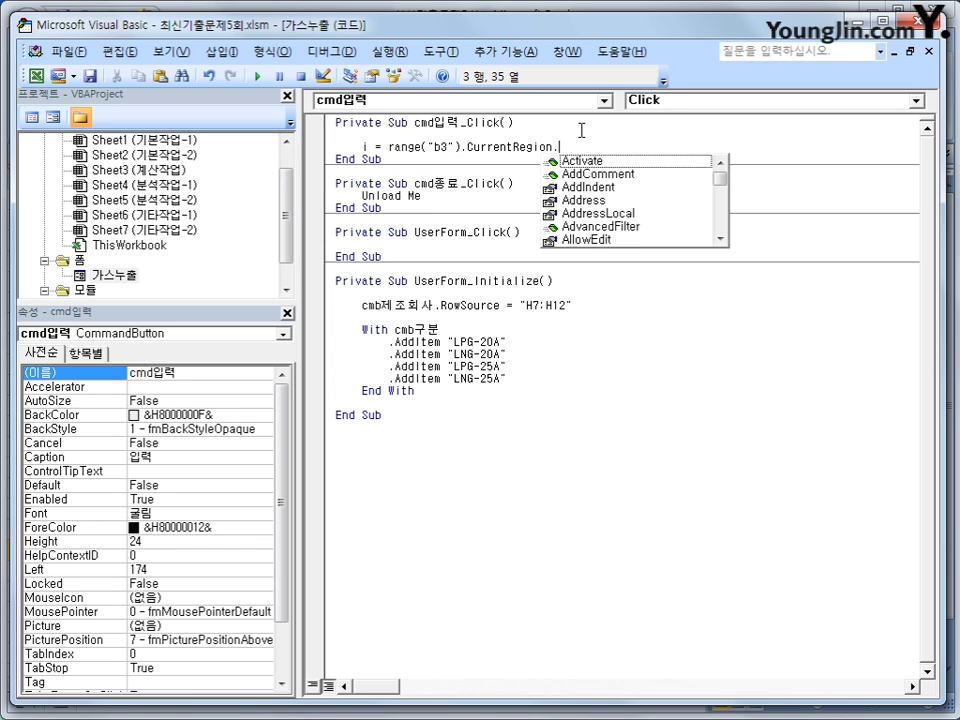
type("c")
key("BackSpace")
type("rows")
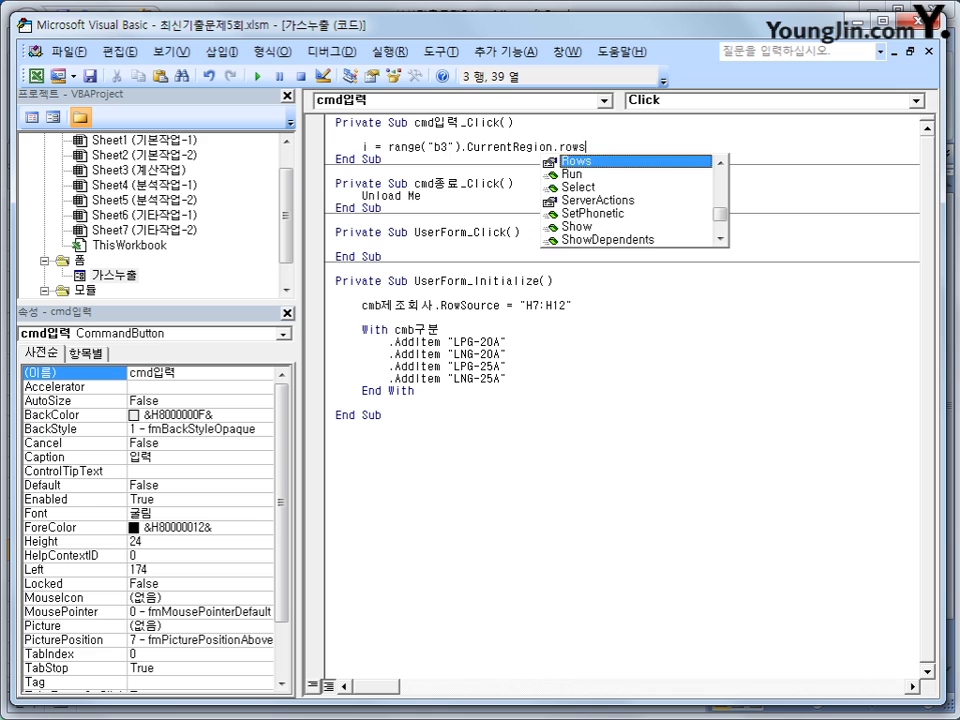
type(".count +")
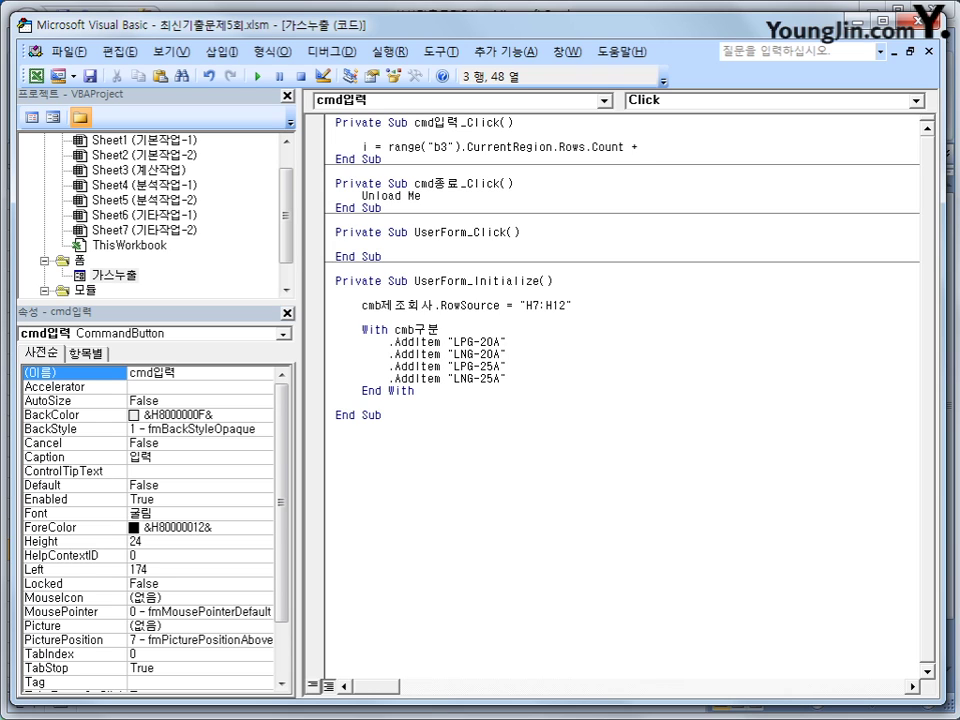
type("2")
key("Return")
key("Return")
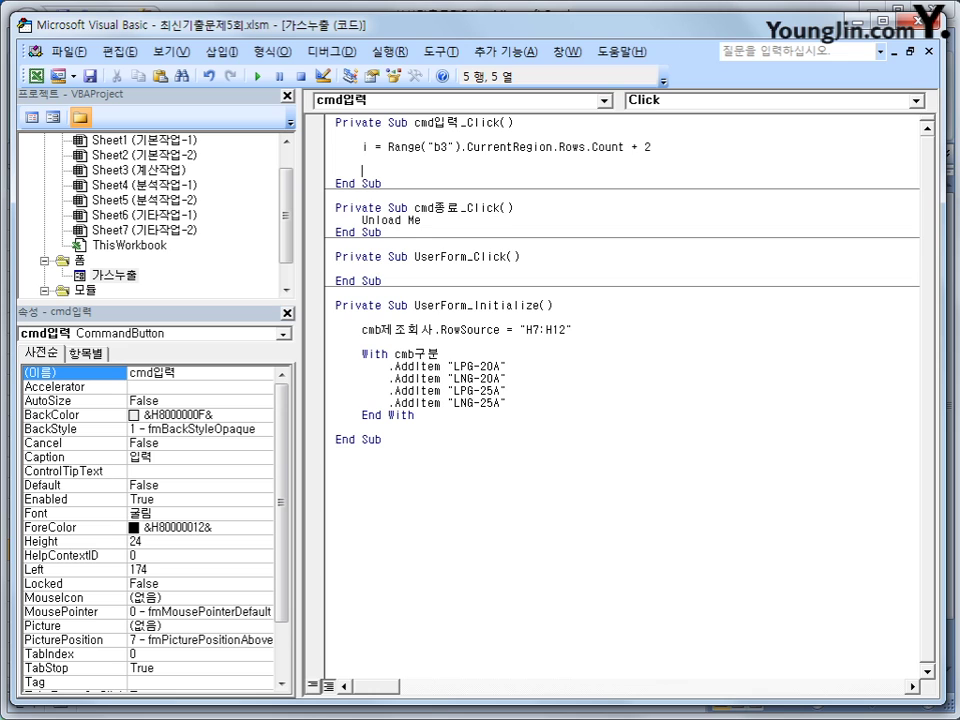
Step: Add the statement Cells(i, 2) = txt구매자 below the row calculation in cmd입력_Click
type("cells(i,")
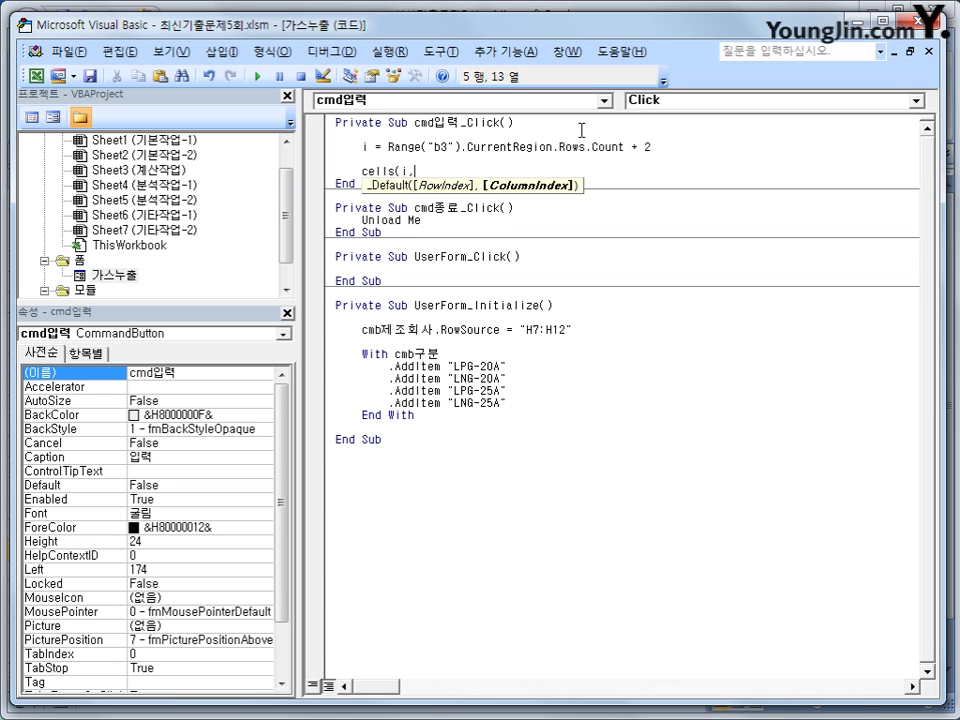
type("2) ")
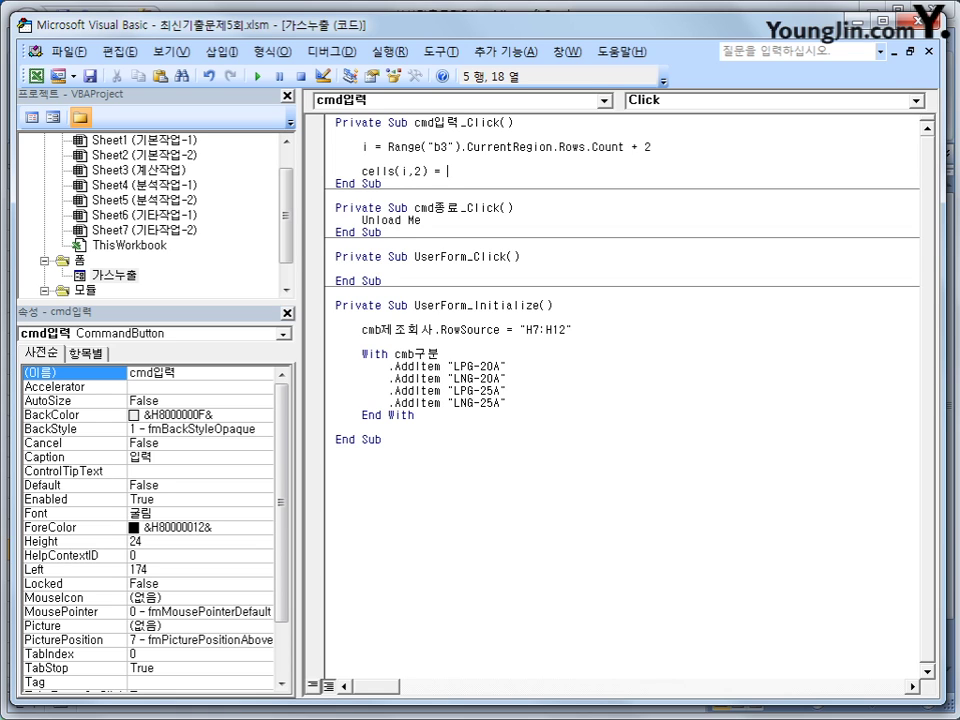
type("= txt구매자")
key("Return")
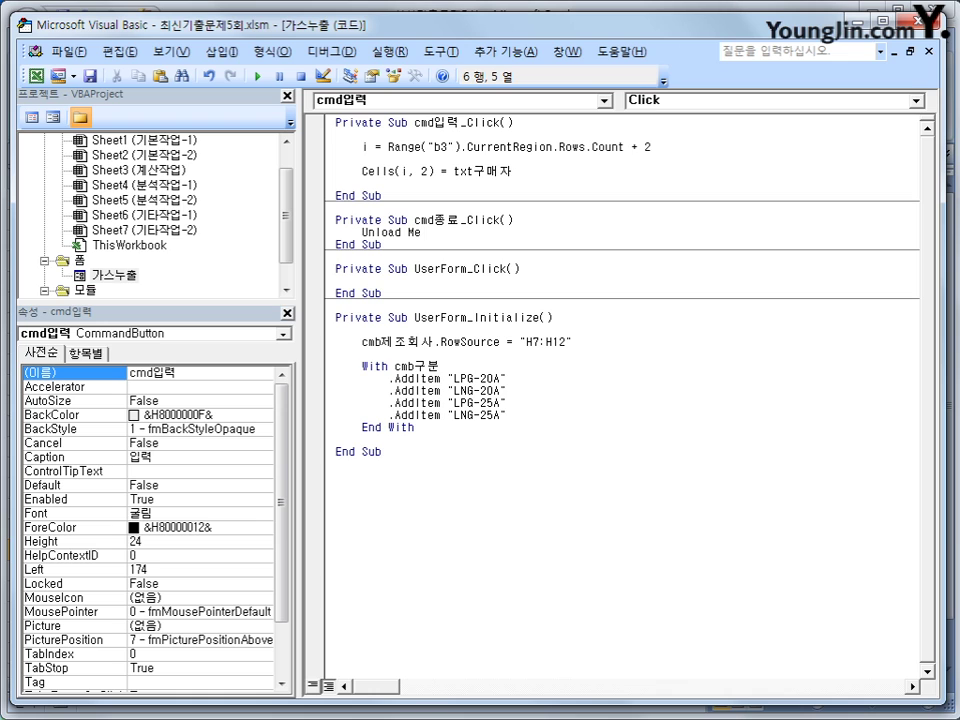
Step: Add the statement Cells(i, 3) = cmb제조회사 below the txt구매자 line in cmd입력_Click
type("cells(ki,")
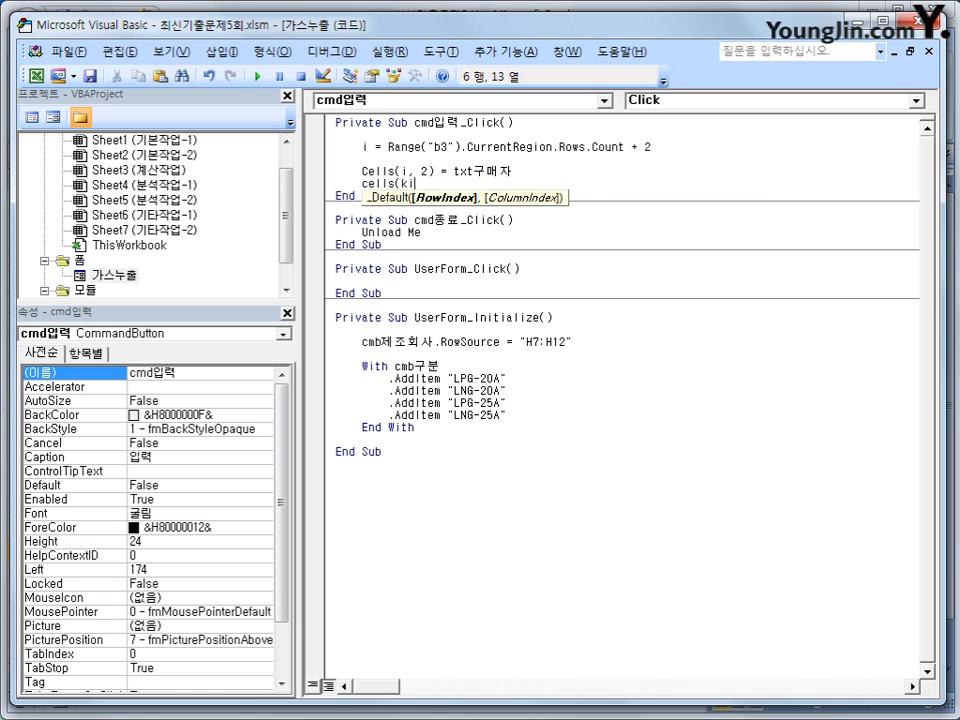
key("BackSpace")
key("BackSpace")
key("BackSpace")
type("i, 3) =")
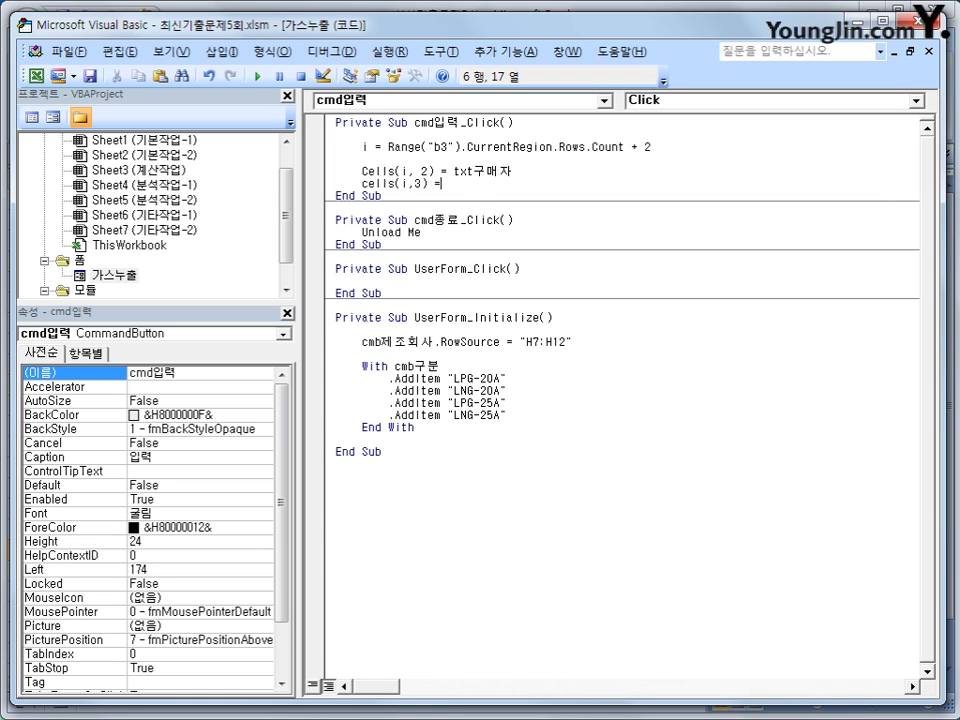
type(" cmb제조회사")
key("Return")
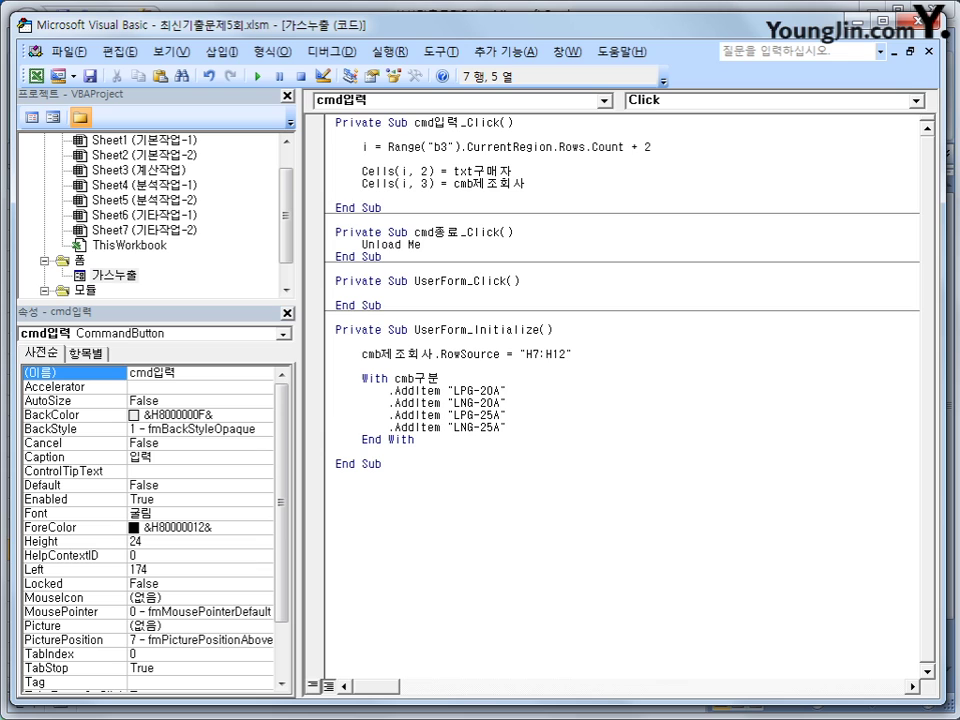
Step: Add the statement Cells(i, 4) = txt주소 below the cmb제조회사 line in cmd입력_Click
type("cells(i,3")
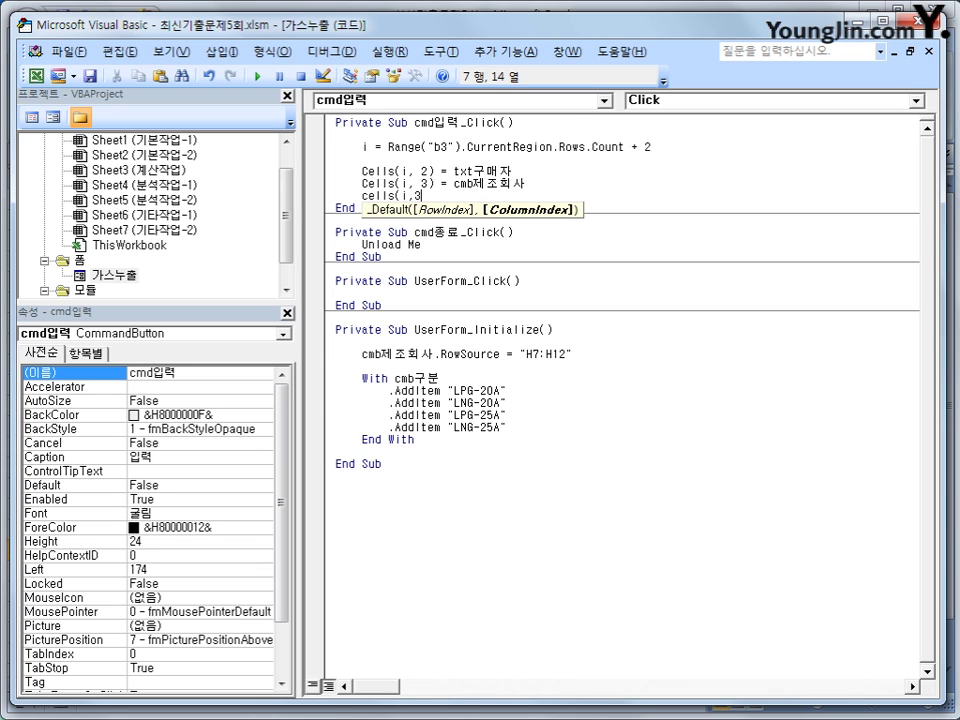
key("BackSpace")
type("4) ")
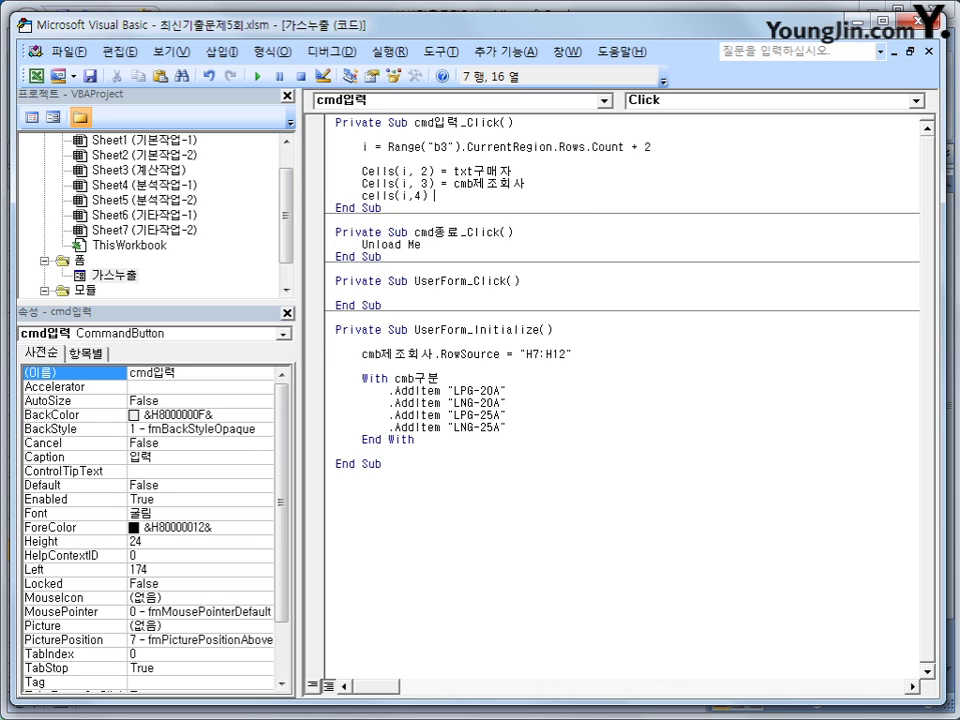
type("= txt")
type("조")
type("소")
key("Return")
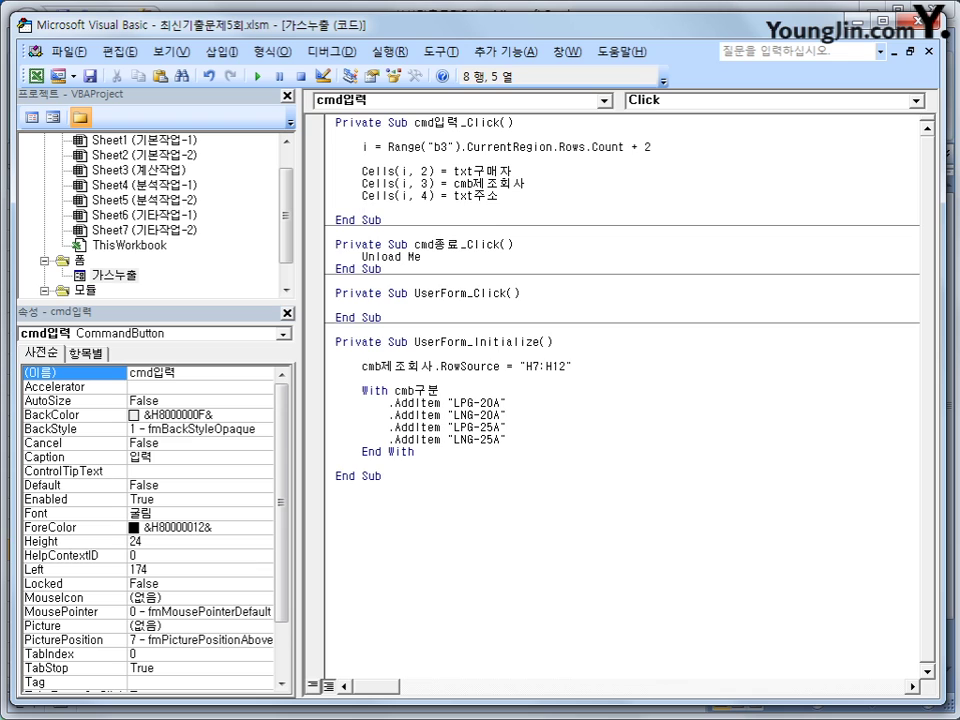
Step: Add the statement Cells(i, 5) = cmb구분 below the txt주소 line in cmd입력_Click
type("cells(i,5")
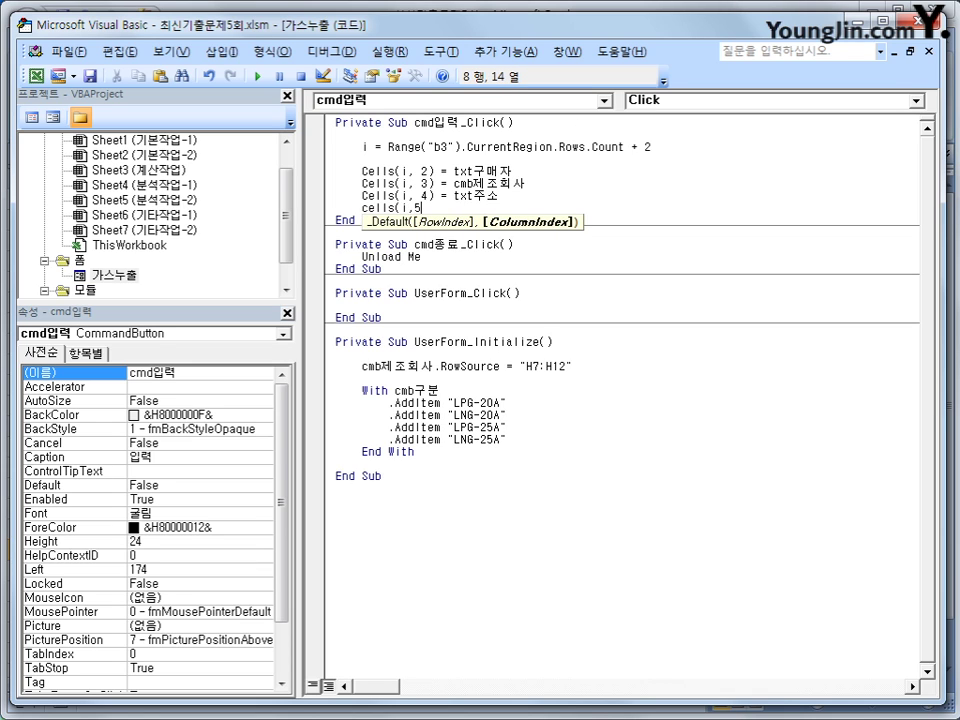
type(") =")
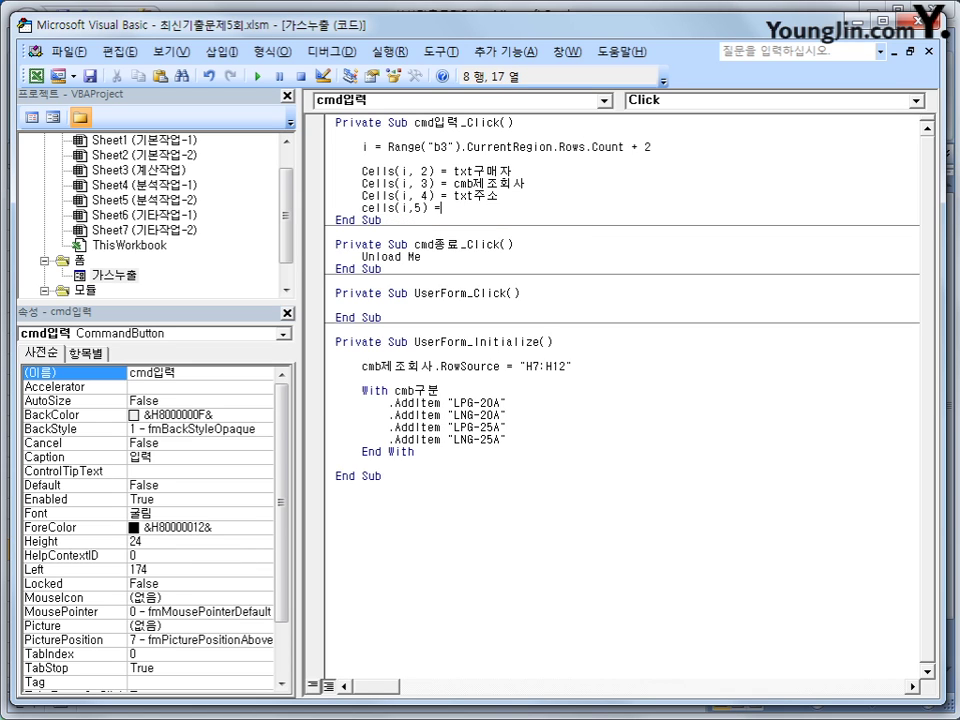
type(" cmb구분")
key("Return")
Step: Add the statement Cells(i, 6) = txt연락처 below the cmb구분 line in cmd입력_Click
type("ce")
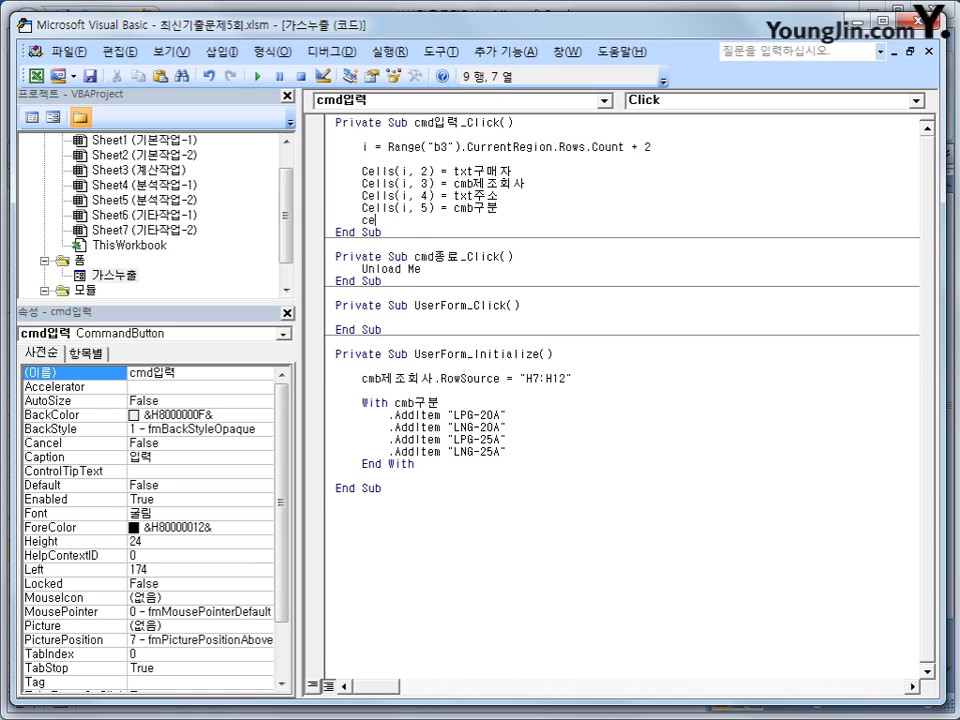
type("lls(i,6")
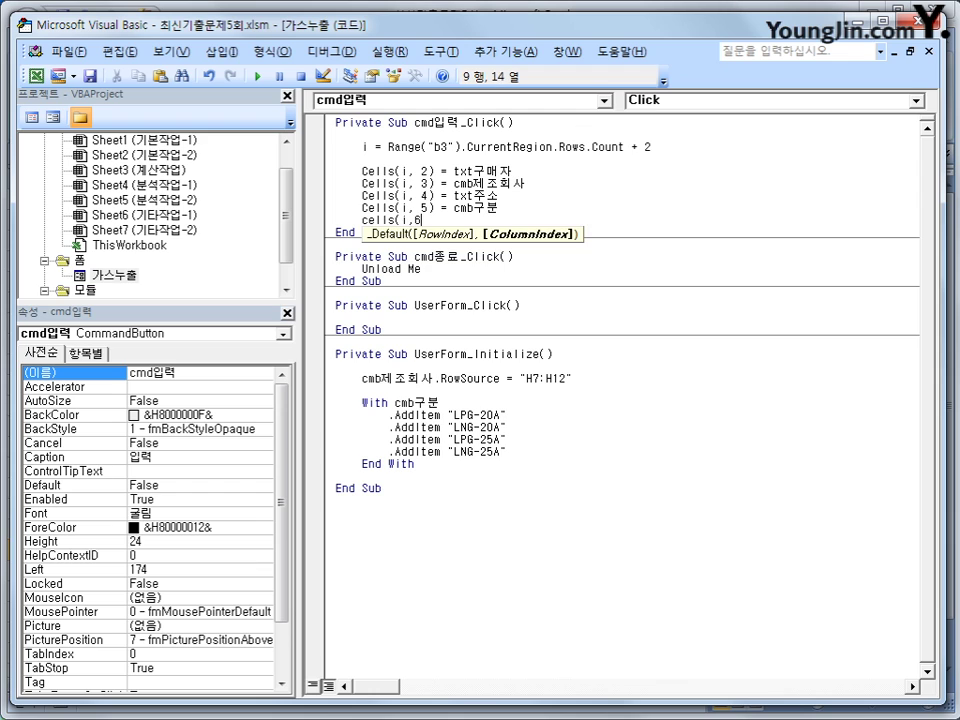
type(") = t")
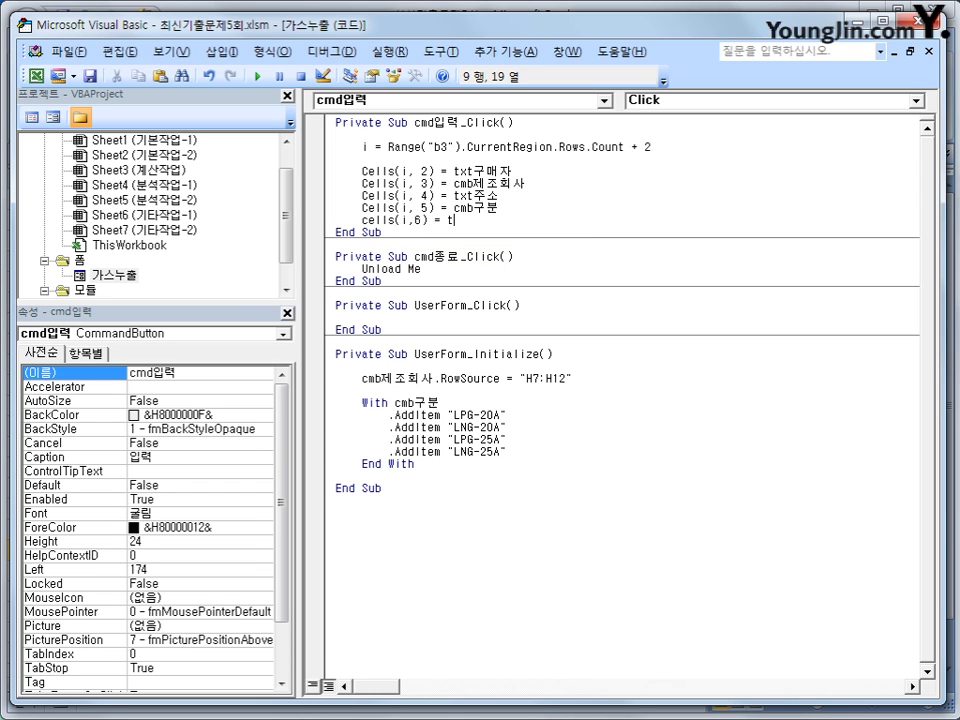
type("xt연락처")
key("Return")
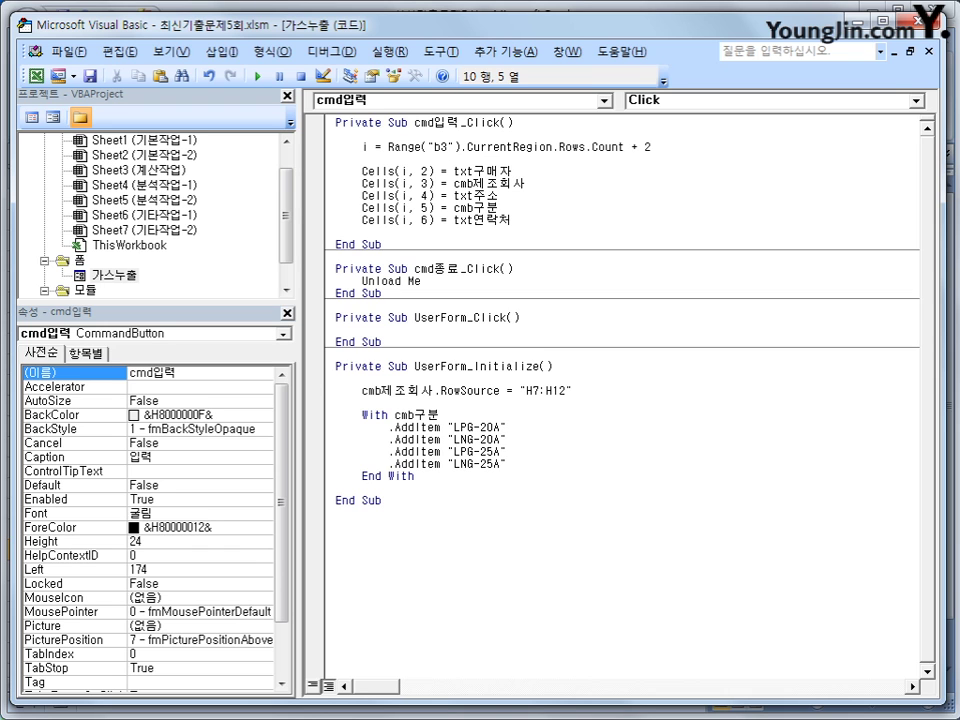
left_click(516, 220)
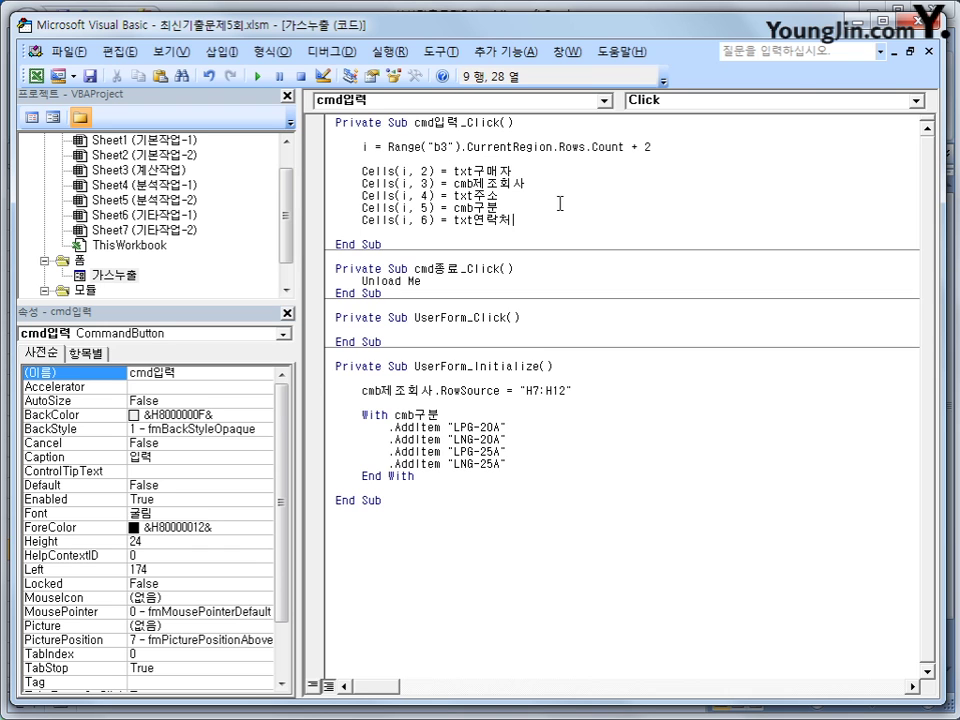
Step: Close the Visual Basic editor, open the 가스누출 form with the worksheet's 등록 button, and move it clear of the table's header row
left_click(922, 20)
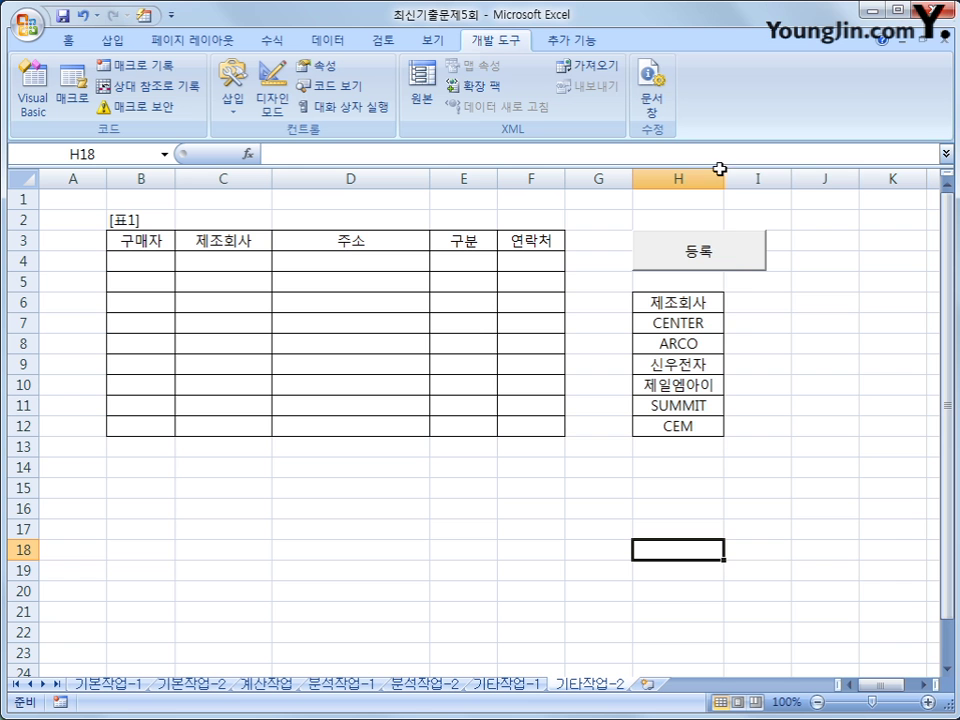
left_click(720, 257)
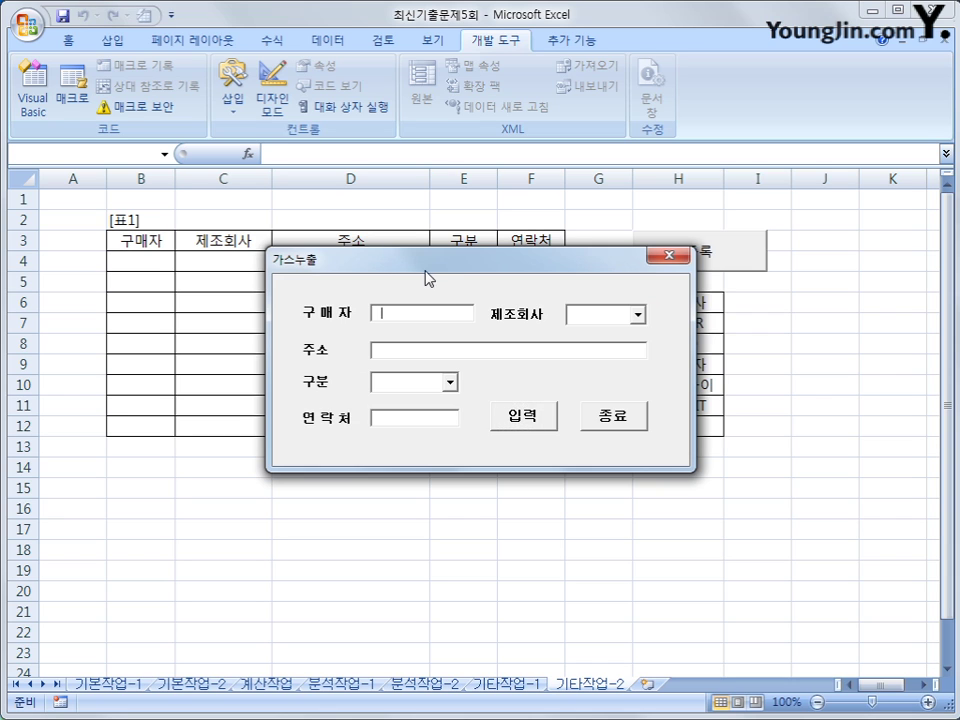
left_click_drag(441, 266, 458, 340)
Step: Fill in the 가스누출 form with the buyer's name, 제조회사 ARCO, the buyer's address, 구분 LPG-20A, and the contact phone number
type("홍길동")
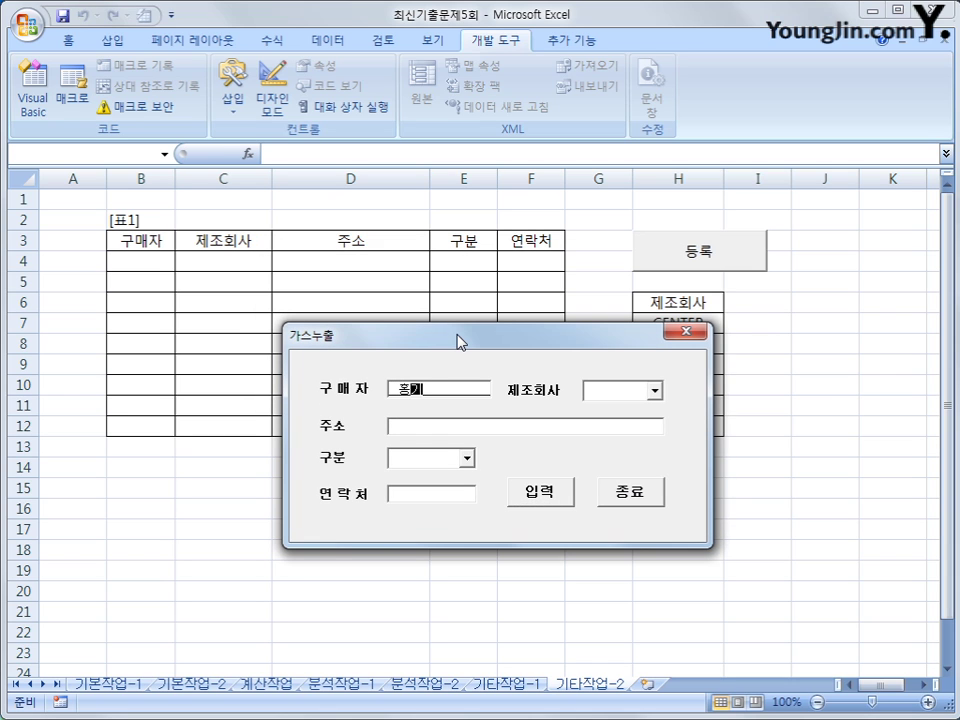
left_click(654, 390)
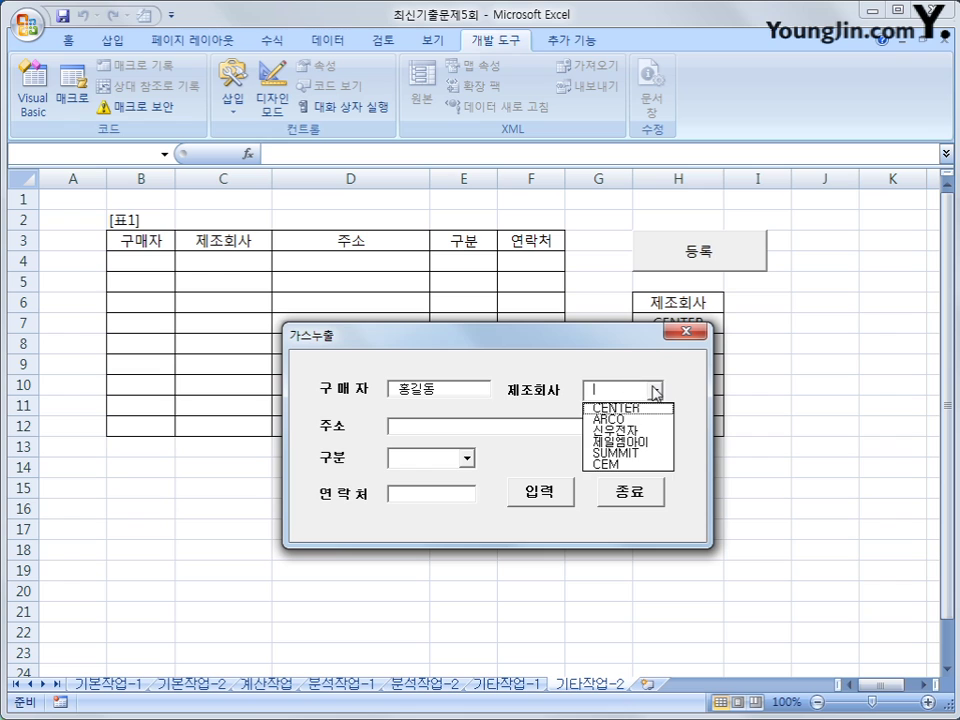
left_click(640, 421)
left_click(473, 432)
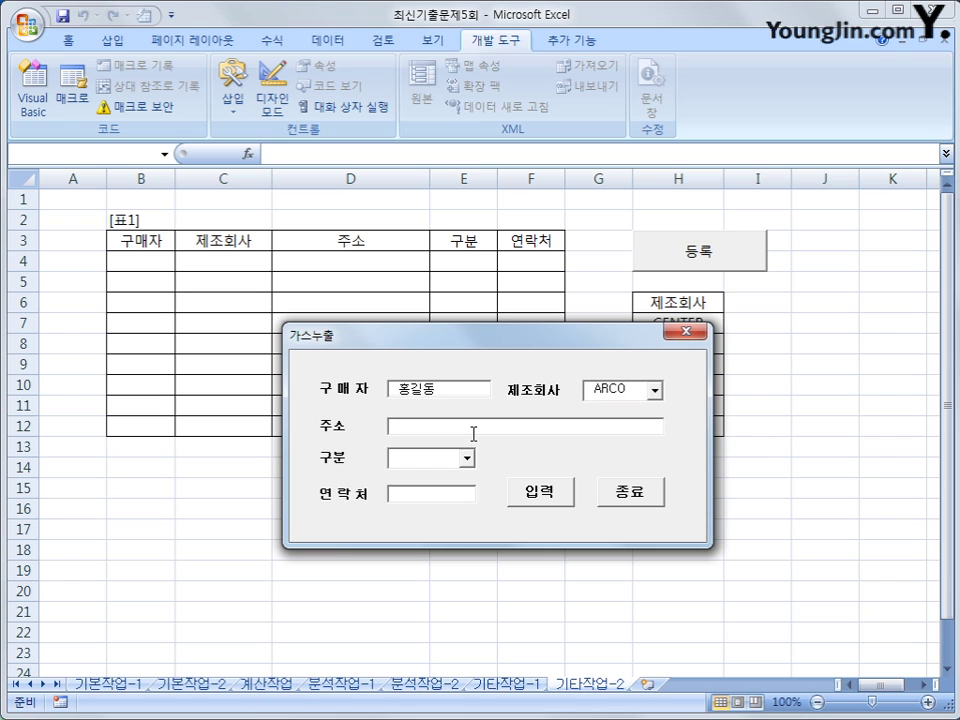
type("서초")
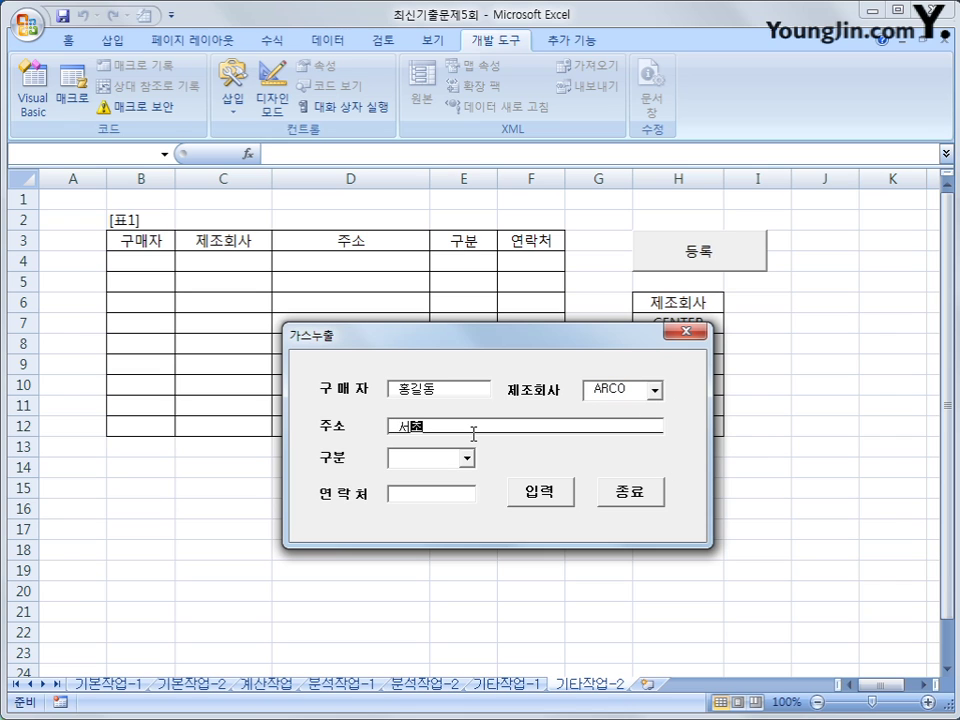
type("구 서초동")
left_click(466, 458)
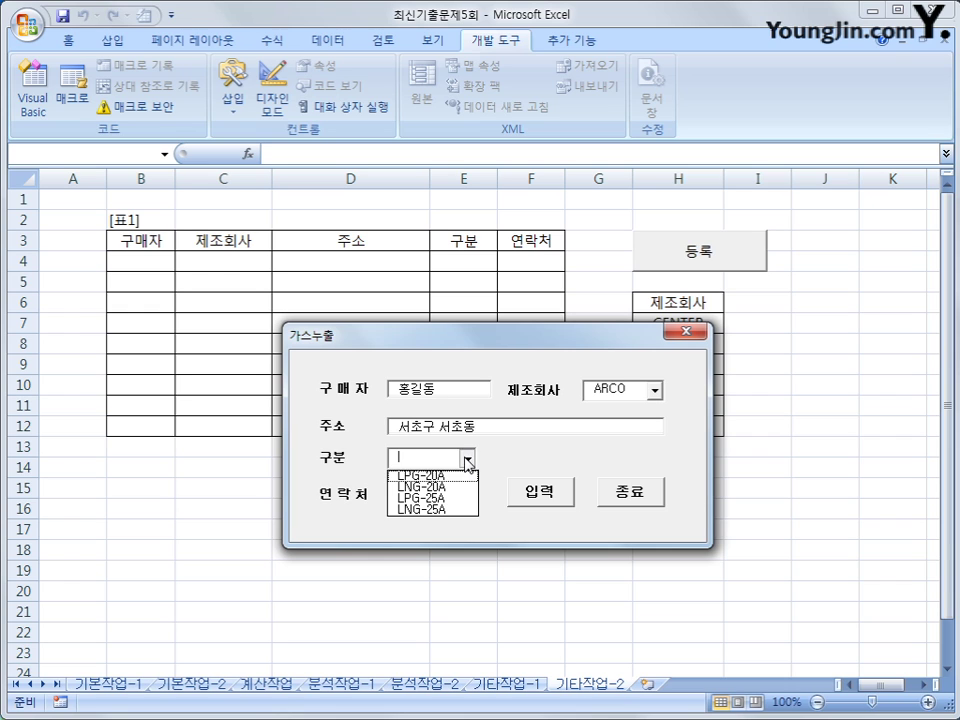
left_click(463, 478)
left_click(448, 495)
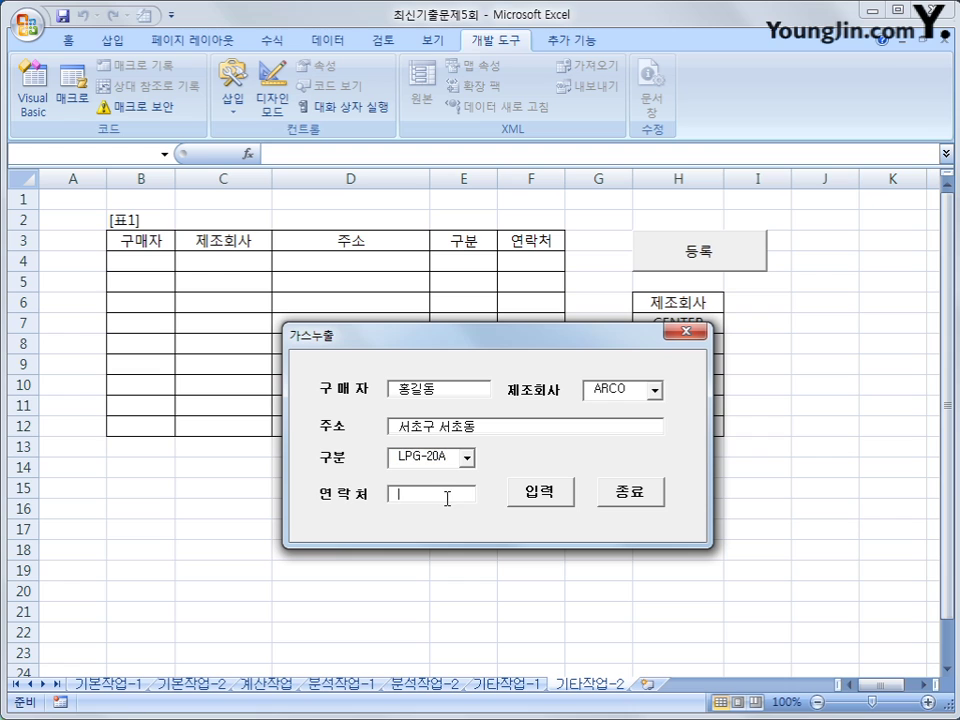
type("111-2222")
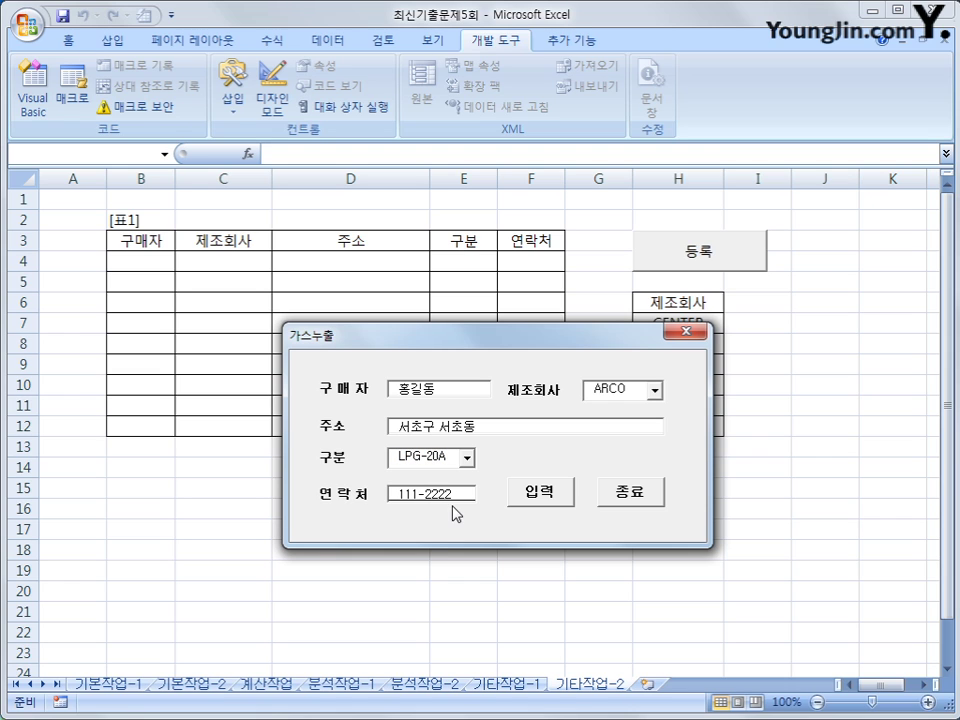
Step: Submit the entry to the table with 입력, close the form with 종료, and select cell J18
left_click(533, 492)
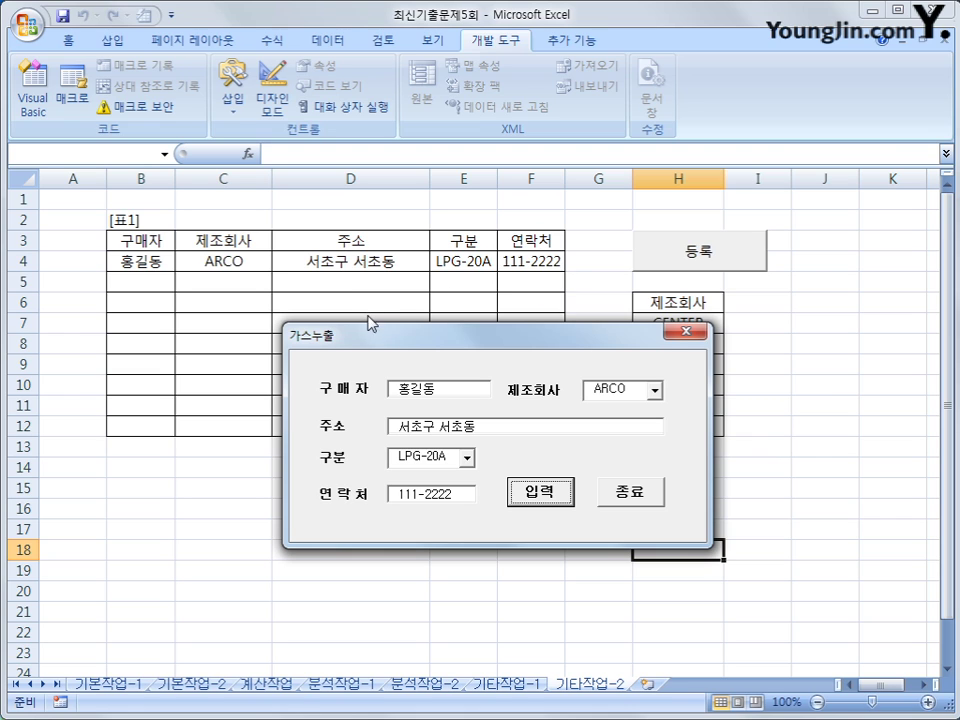
left_click(648, 498)
left_click(797, 545)
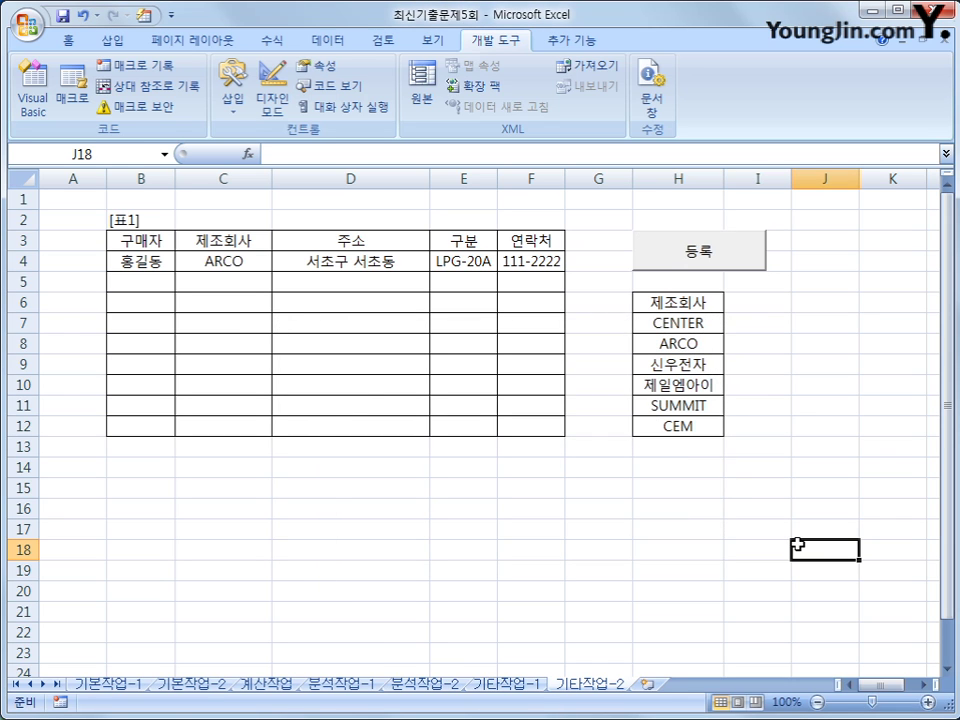